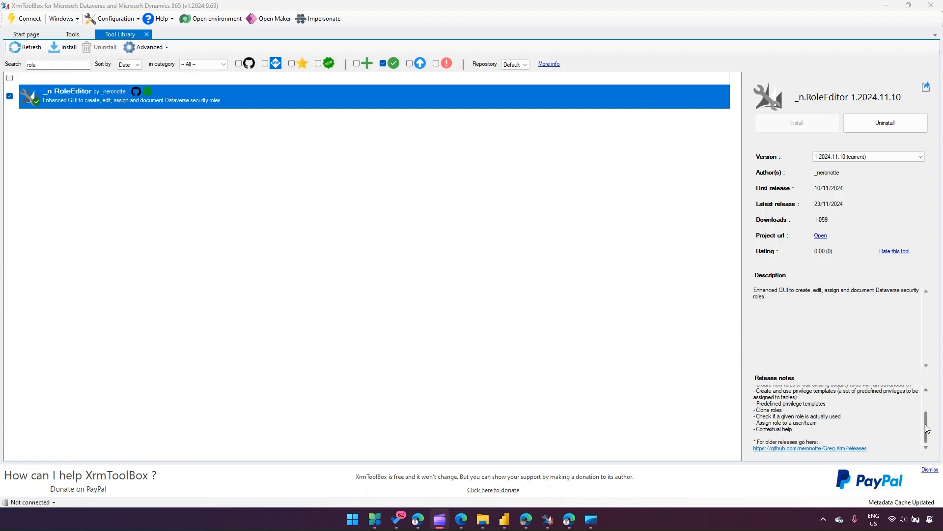
Read through the main features in the release notes of the RoleEditor tool
scroll(927, 416, "up", 2)
scroll(930, 406, "down", 2)
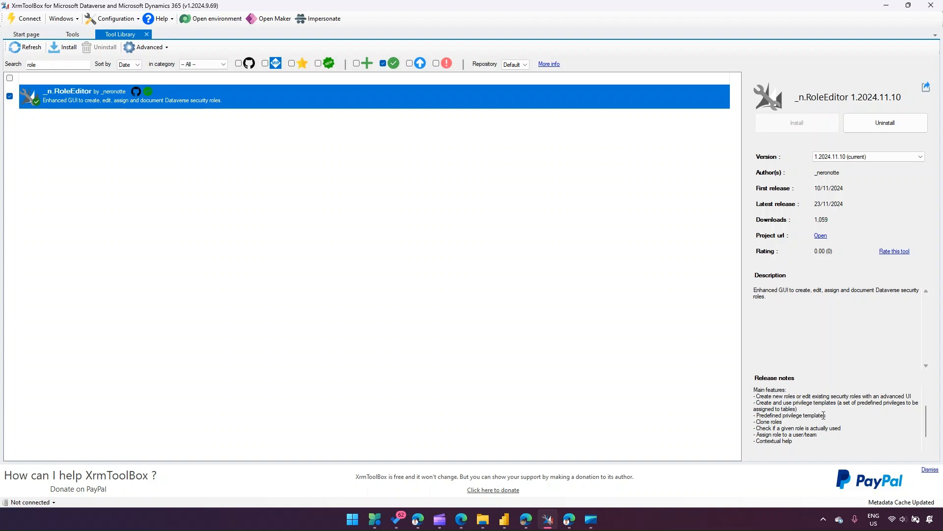
scroll(801, 423, "down", 1)
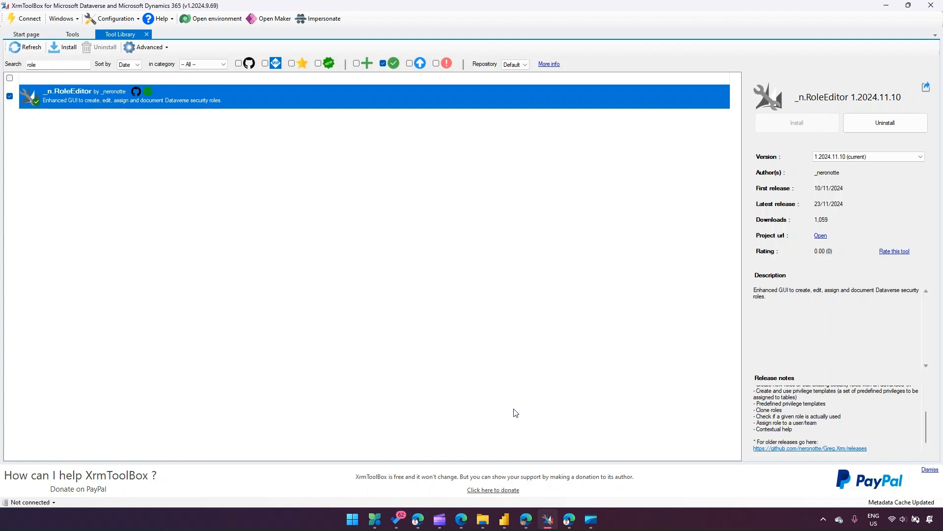
Switch to Edge and open the environments list in the Power Platform admin center
left_click(570, 517)
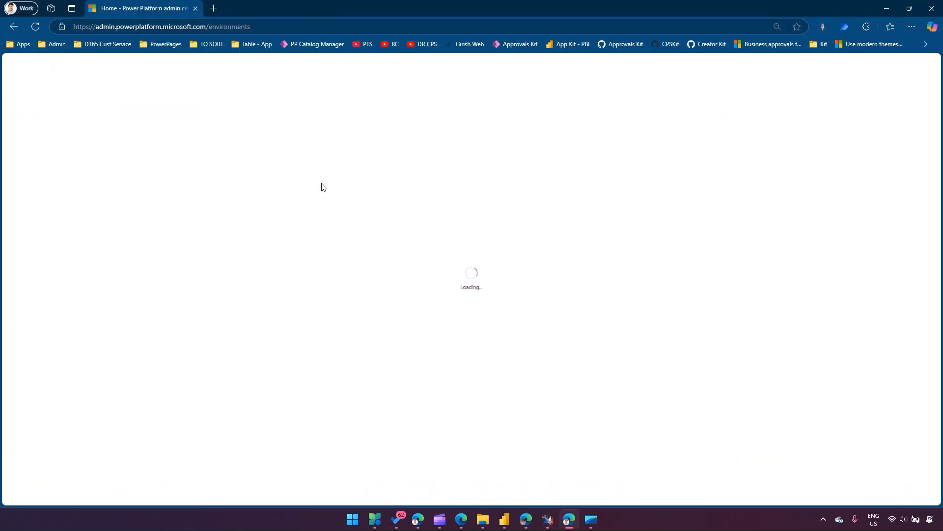
left_click(55, 45)
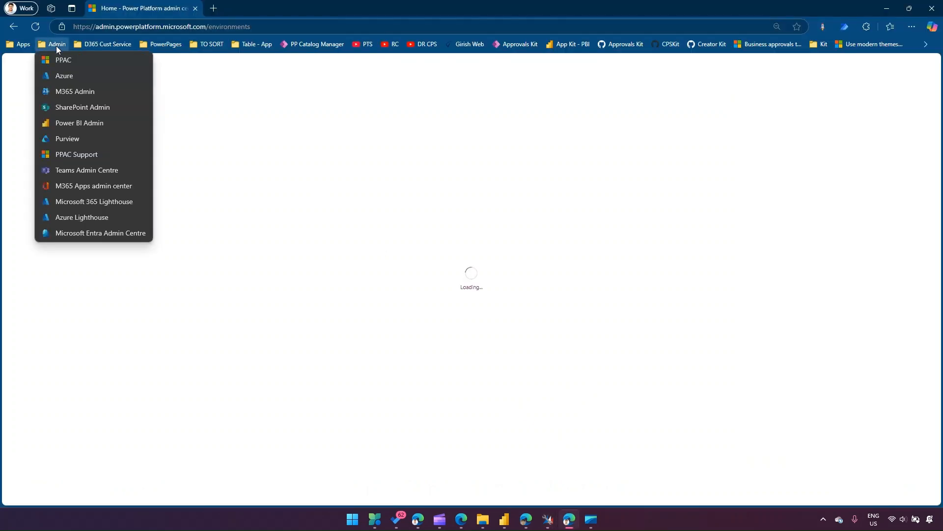
left_click(60, 60)
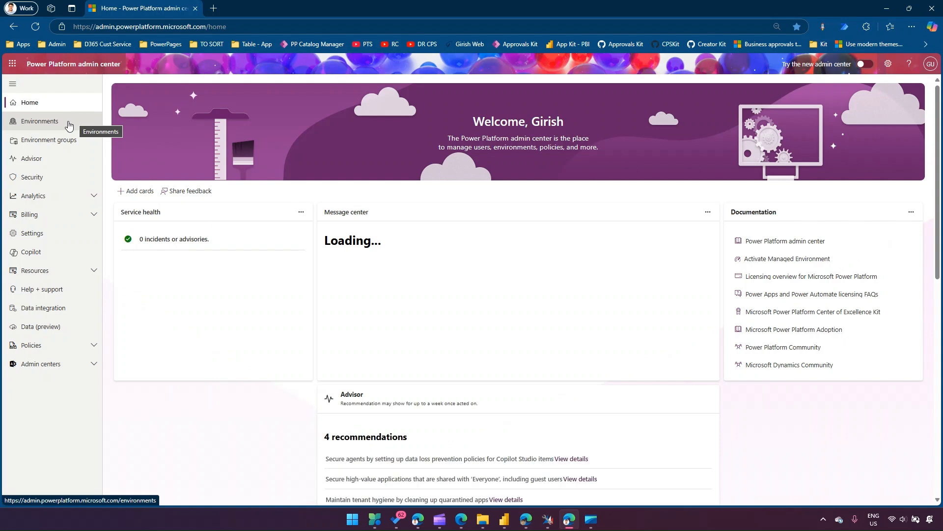
left_click(68, 126)
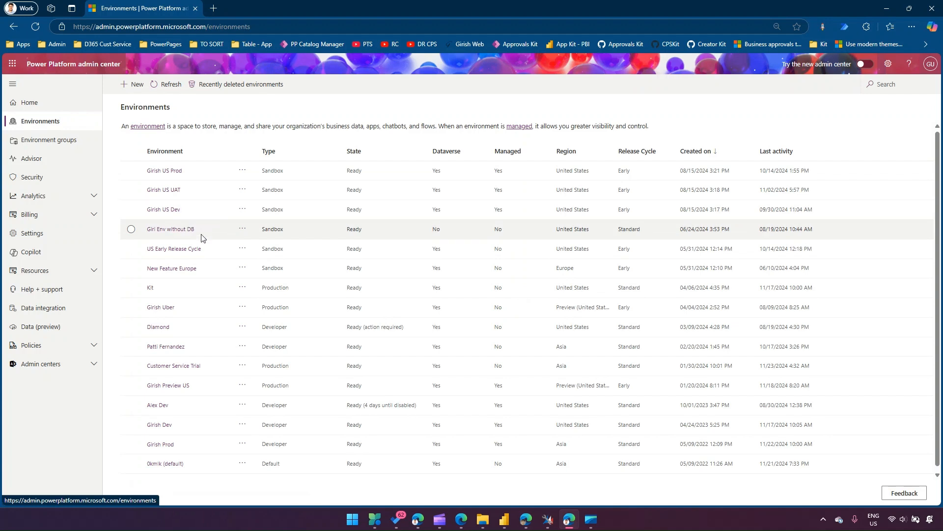
Open the Preview US production environment's security roles and open the Aussie resources role
scroll(211, 363, "down", 1)
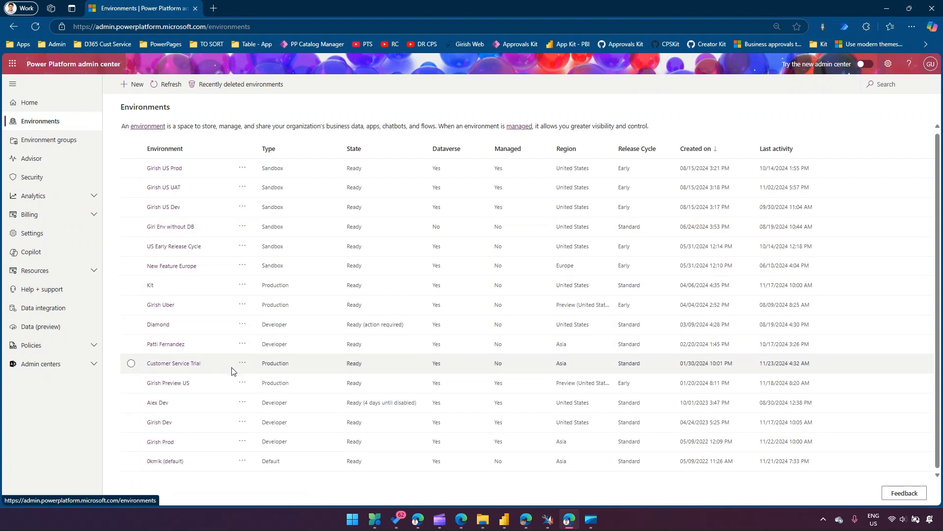
left_click(172, 382)
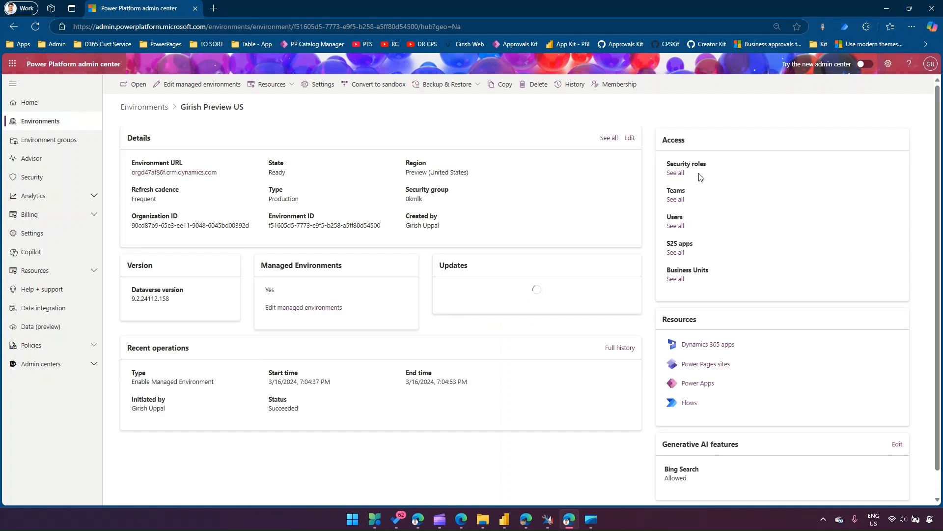
left_click(676, 173)
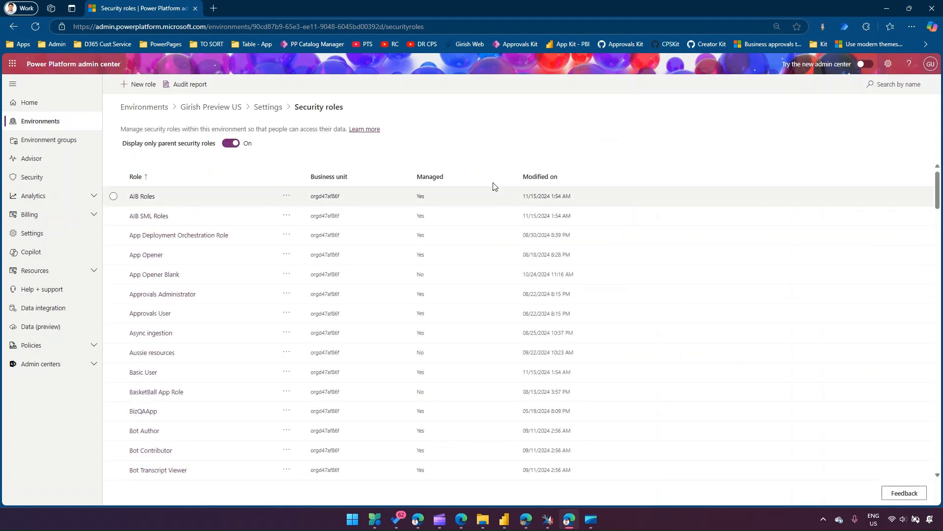
left_click(159, 358)
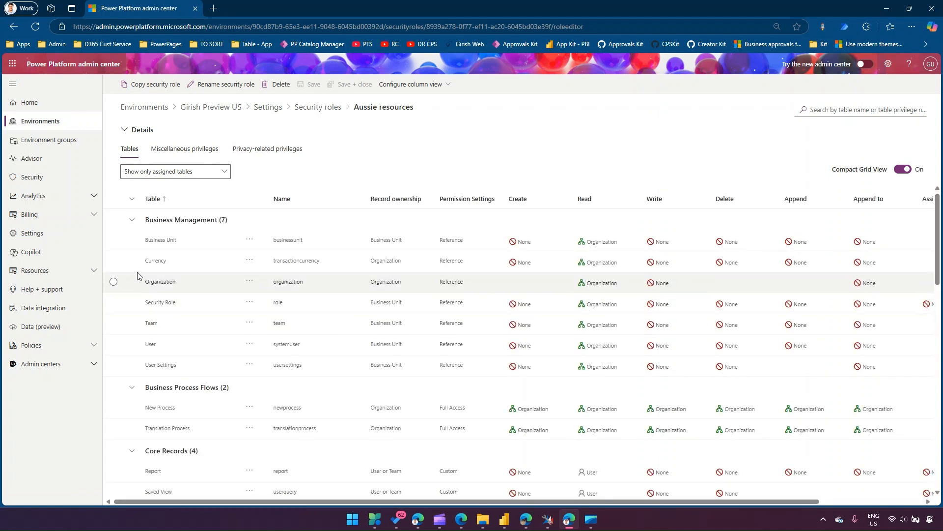
Set the GPermTable custom table's privileges to User for create and Organization for read, write and delete
left_click(131, 222)
left_click(132, 241)
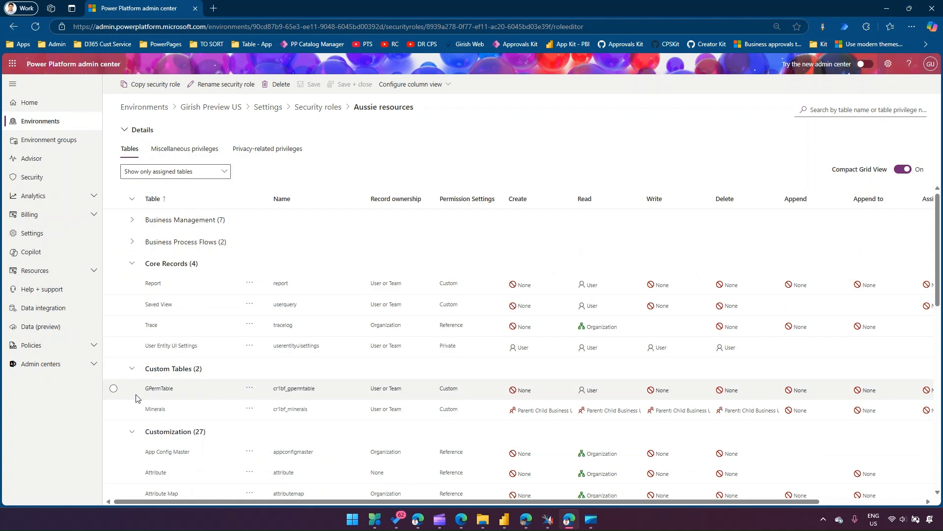
left_click(113, 390)
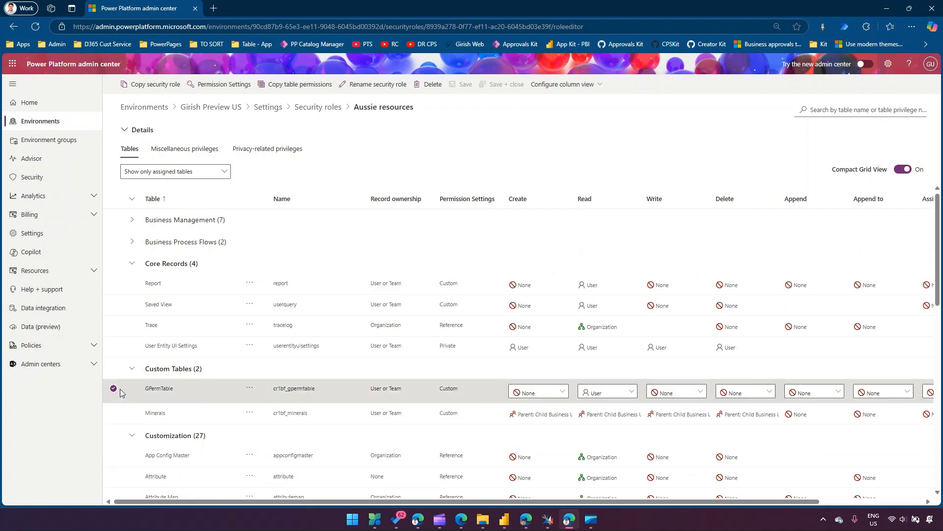
left_click(542, 395)
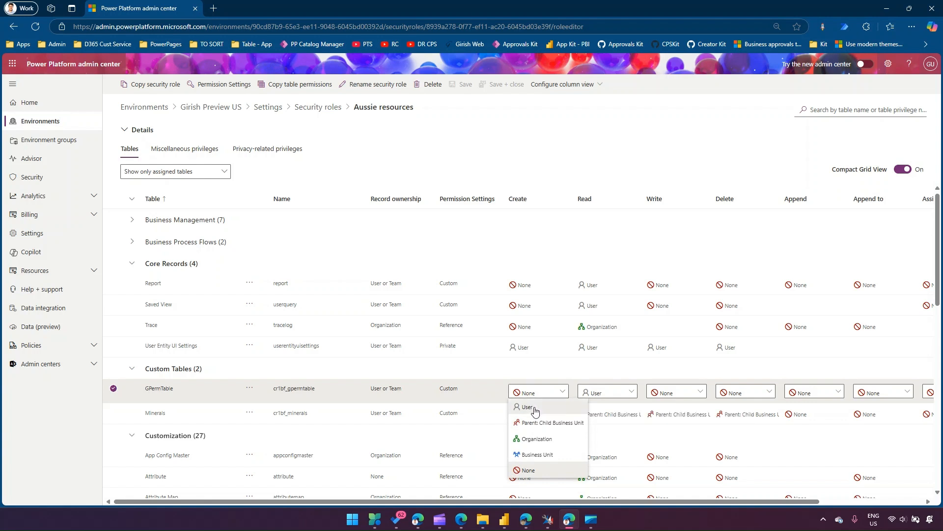
left_click(536, 409)
left_click(607, 406)
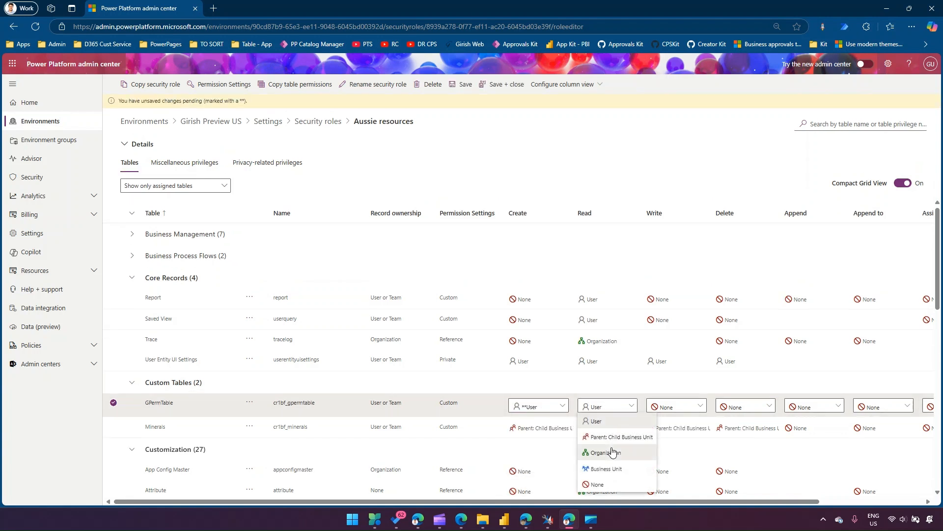
left_click(608, 452)
left_click(682, 407)
left_click(678, 452)
left_click(744, 406)
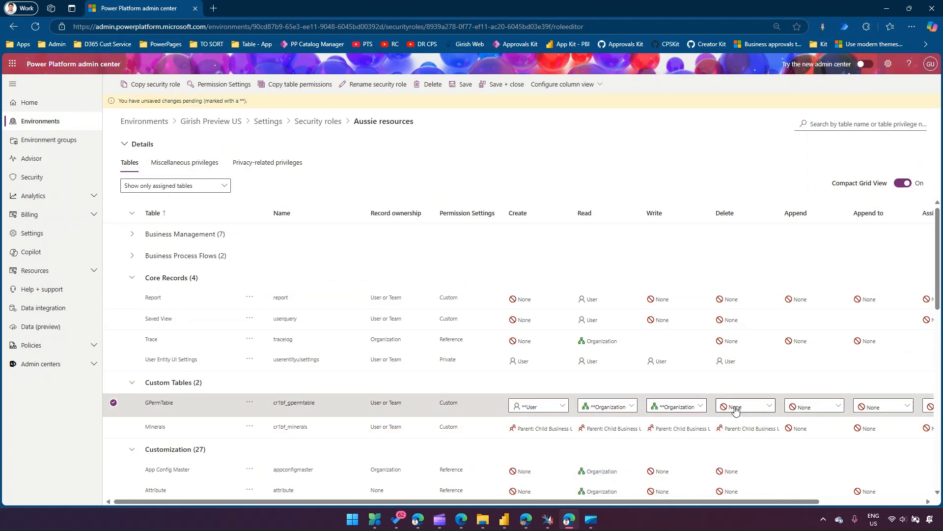
left_click(748, 451)
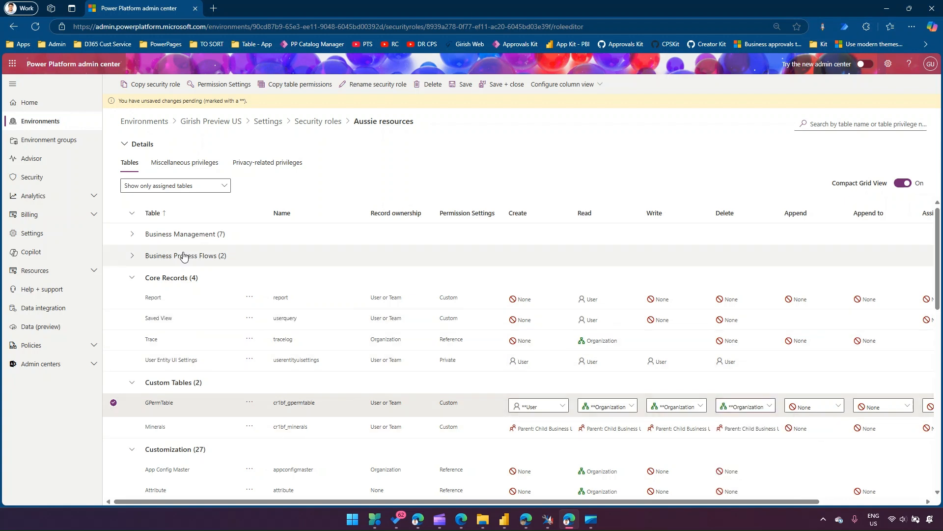
Collapse the Core Records, Custom Tables and Customization groups and turn off the compact grid view
left_click(132, 277)
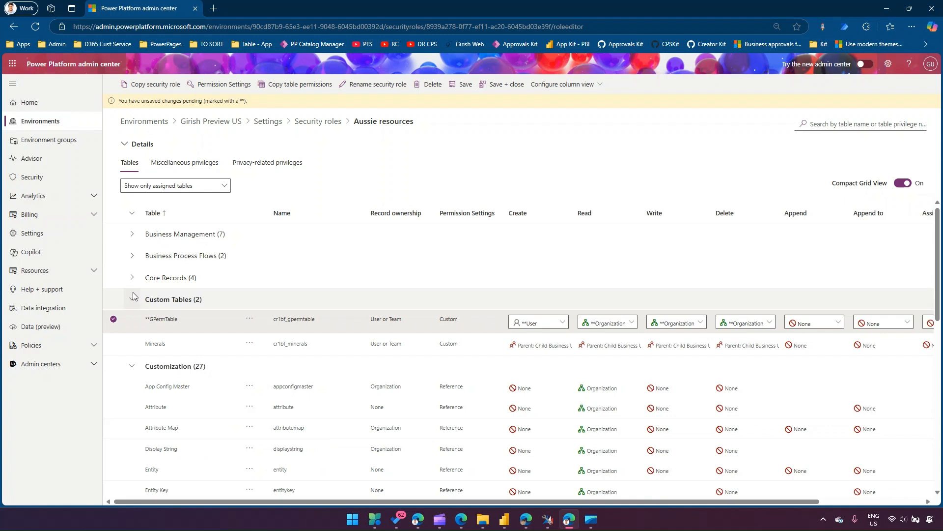
left_click(133, 297)
left_click(133, 320)
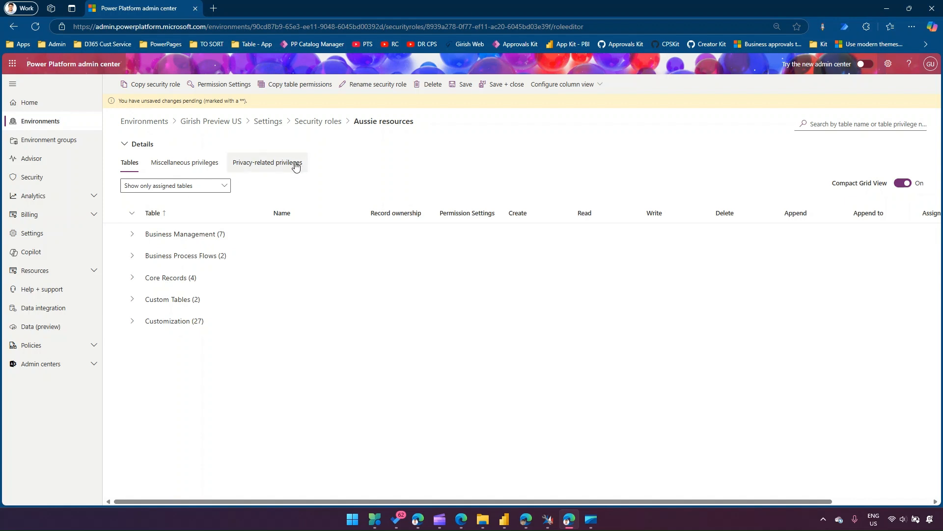
left_click(903, 184)
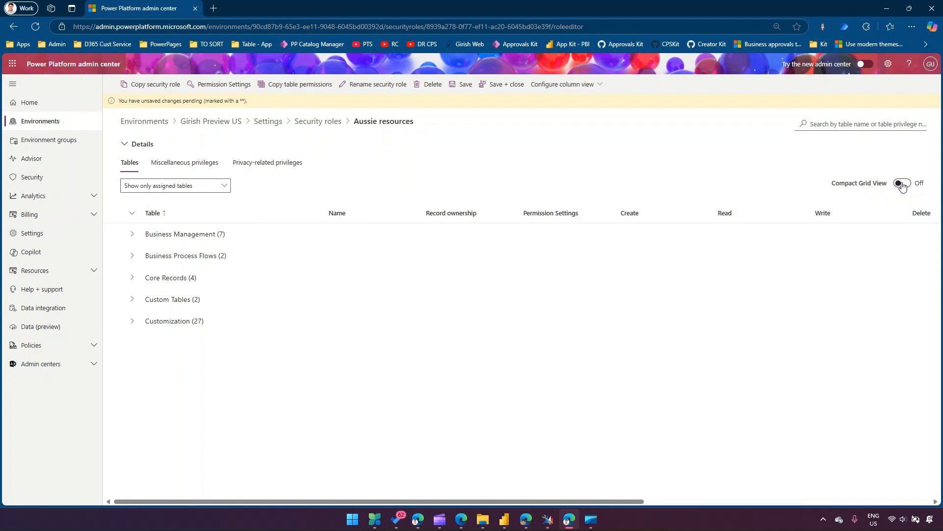
Try to open the permission settings of the Business Unit table in Business Management, dismissing the unsaved-changes dialog
left_click(134, 242)
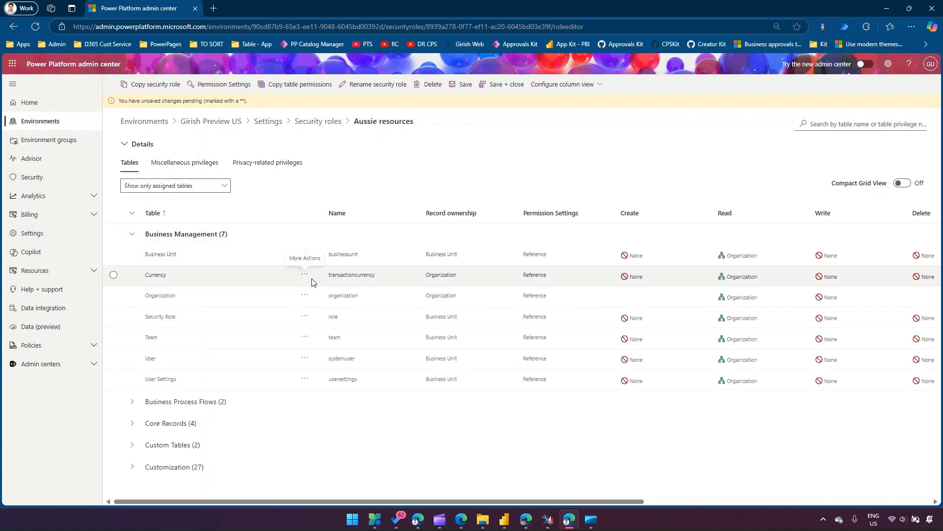
key("ctrl+plus")
key("ctrl+plus")
left_click(373, 300)
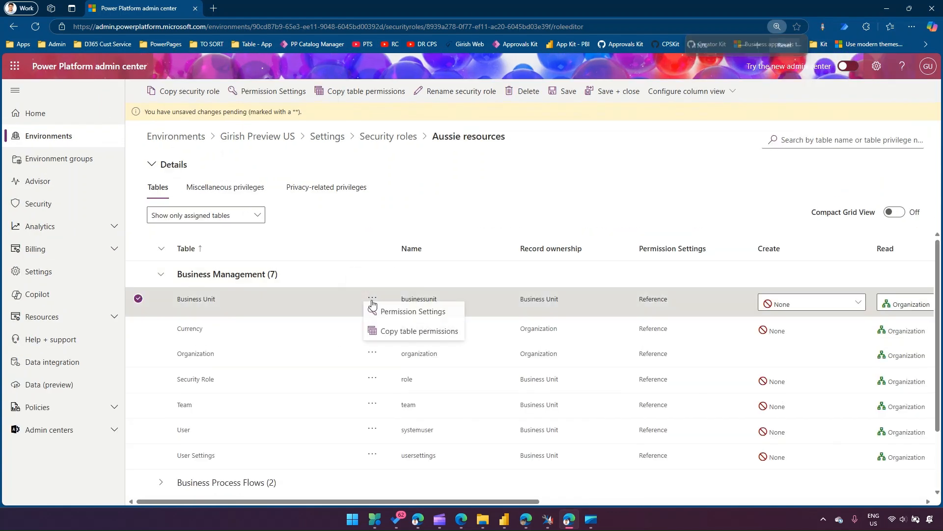
left_click(410, 316)
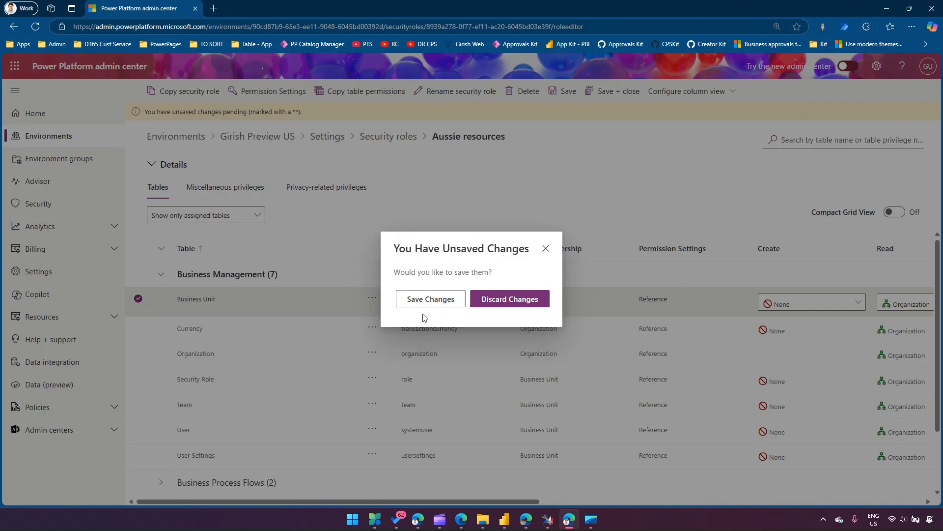
left_click(546, 248)
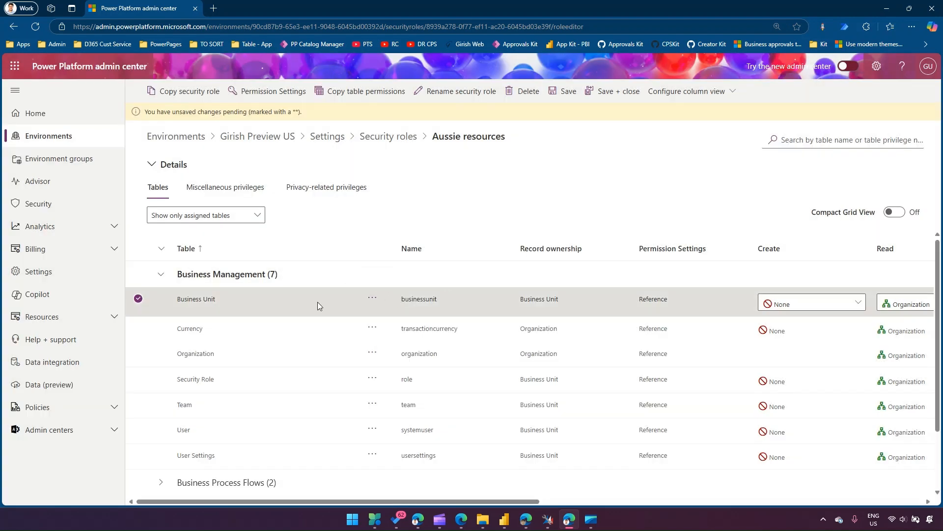
Review the available row actions and create-privilege levels for the Business Unit table without changing anything
left_click(379, 301)
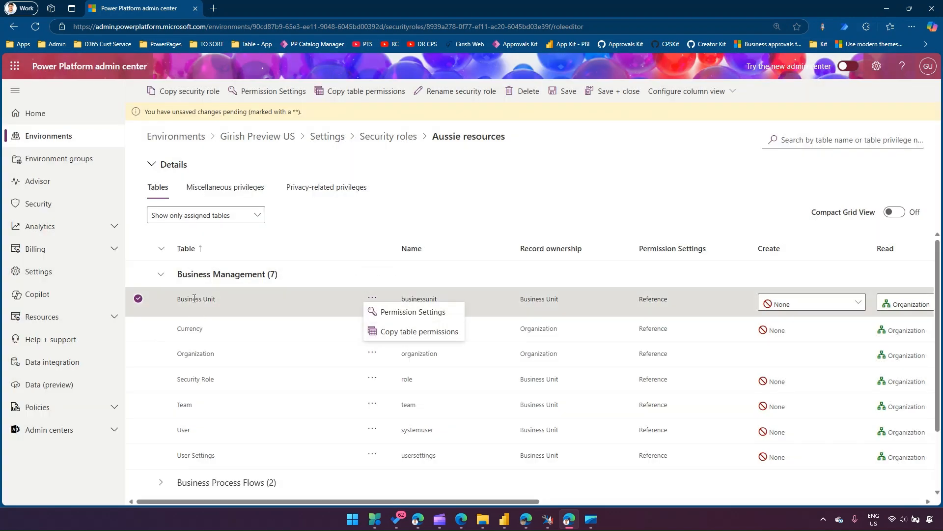
left_click(137, 300)
left_click(138, 298)
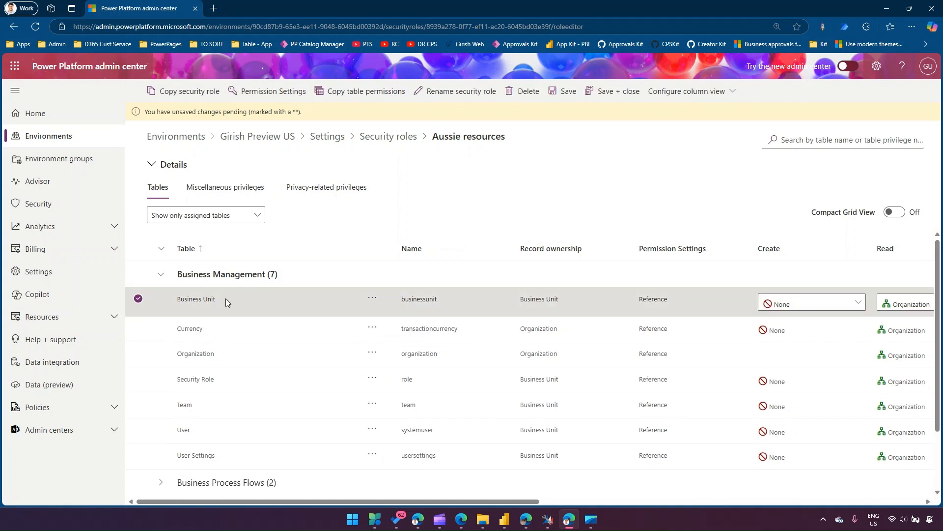
left_click(766, 304)
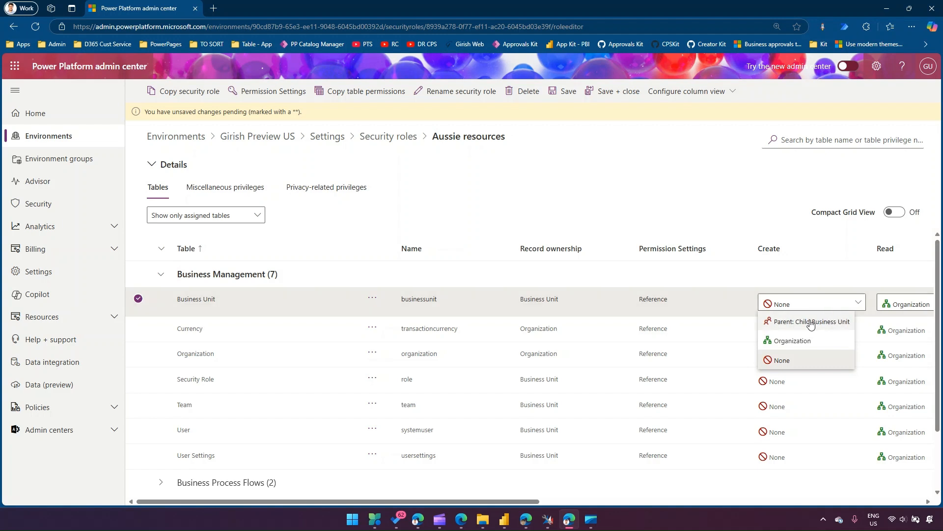
left_click(779, 302)
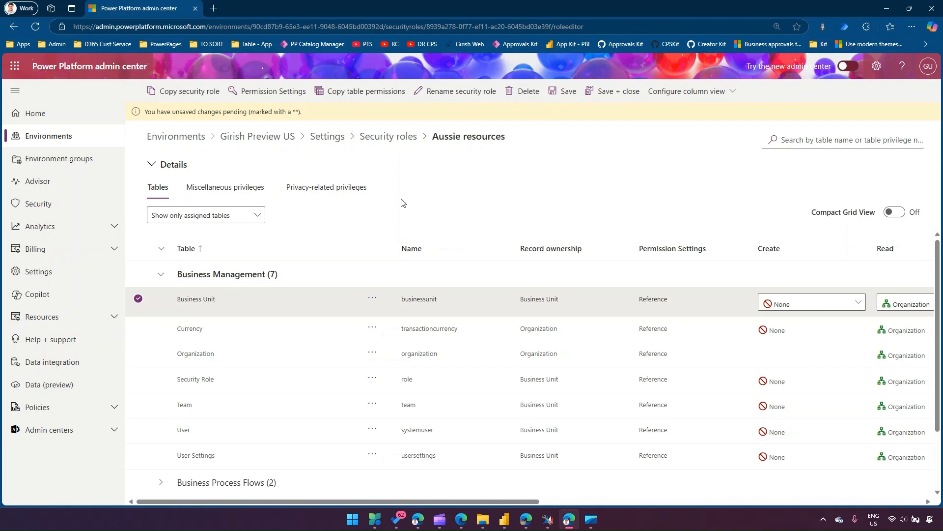
Return to the security roles list without saving the pending changes and open Cards Basic Role
left_click(370, 137)
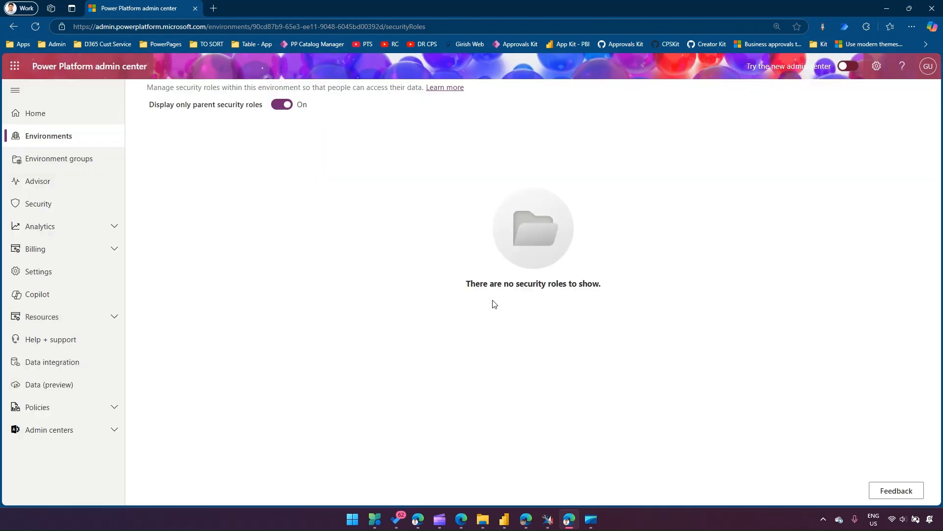
left_click(489, 300)
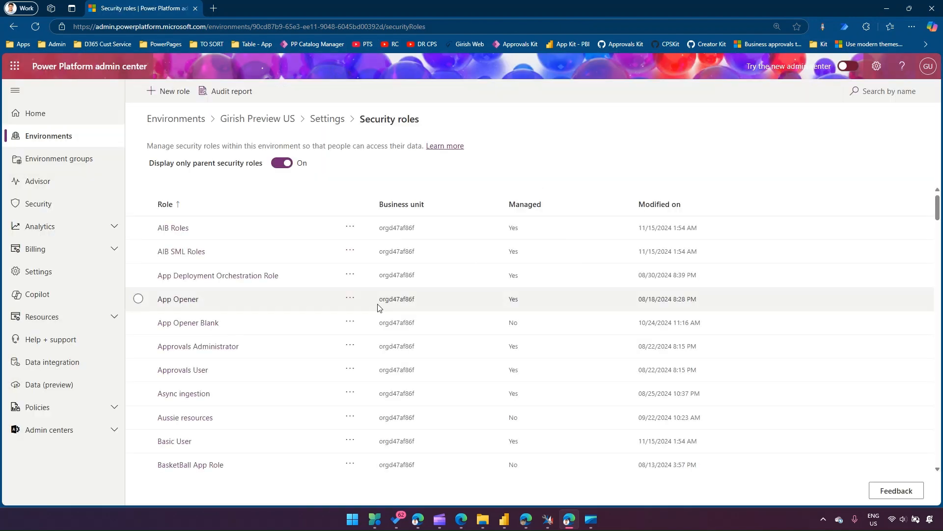
scroll(344, 379, "down", 5)
scroll(231, 385, "up", 1)
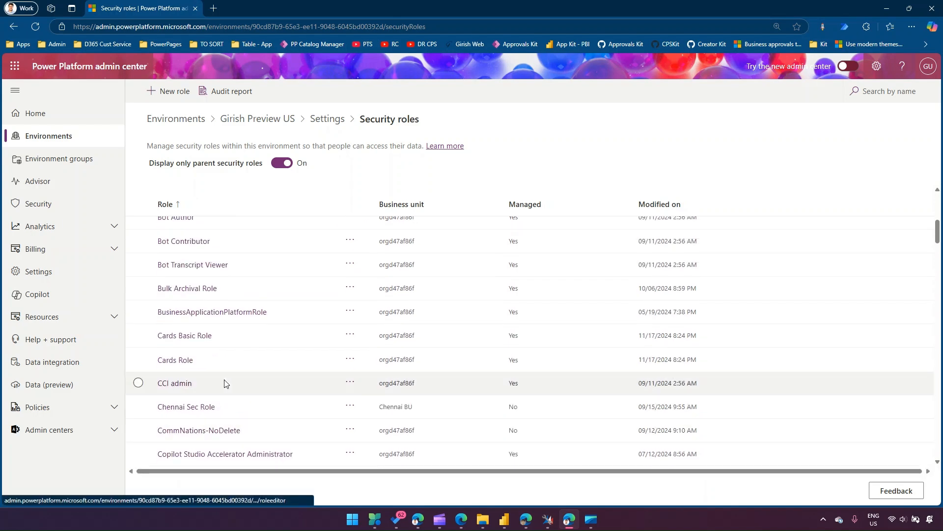
left_click(184, 336)
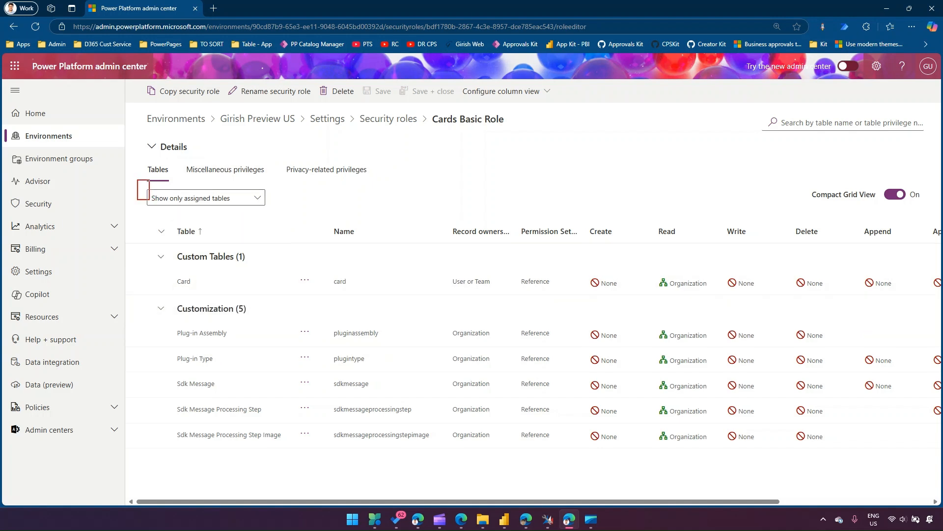
left_click_drag(138, 180, 758, 458)
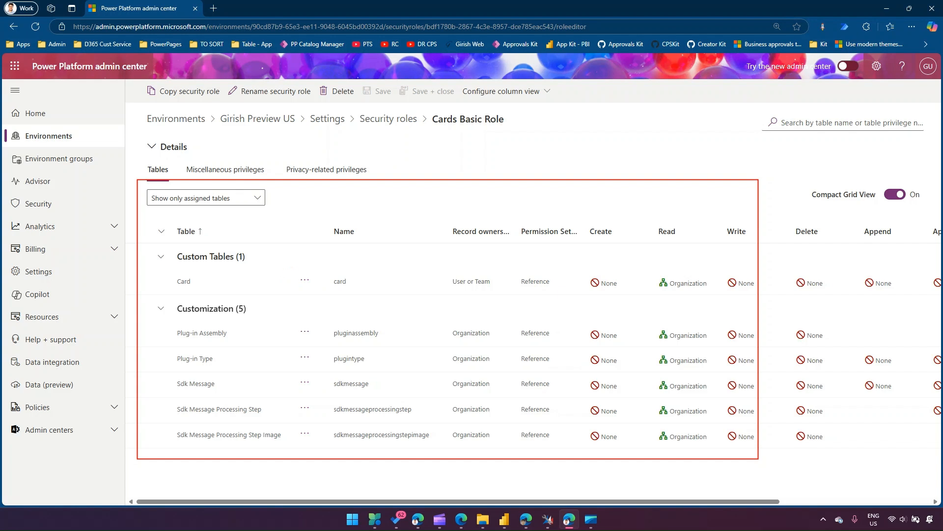
mouse_move(607, 130)
left_mouse_down()
mouse_move(509, 173)
mouse_move(515, 196)
left_mouse_up()
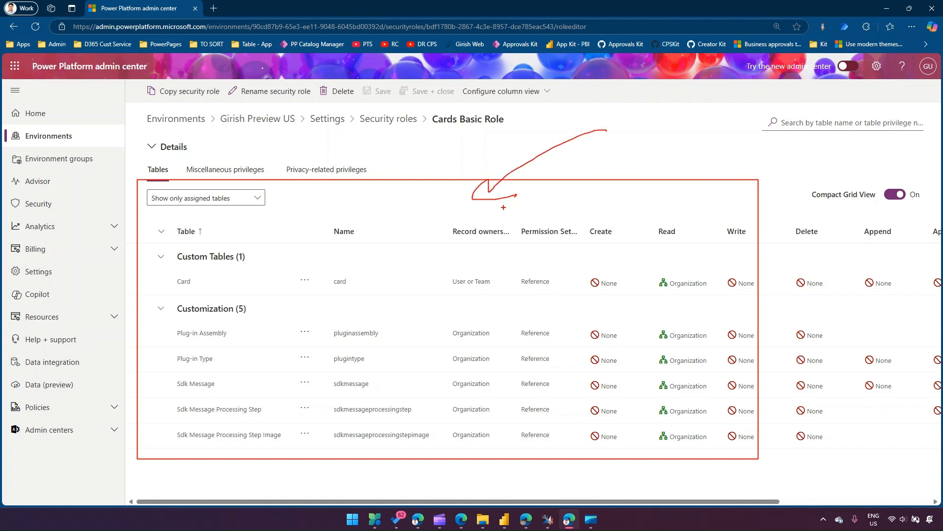
key("Escape")
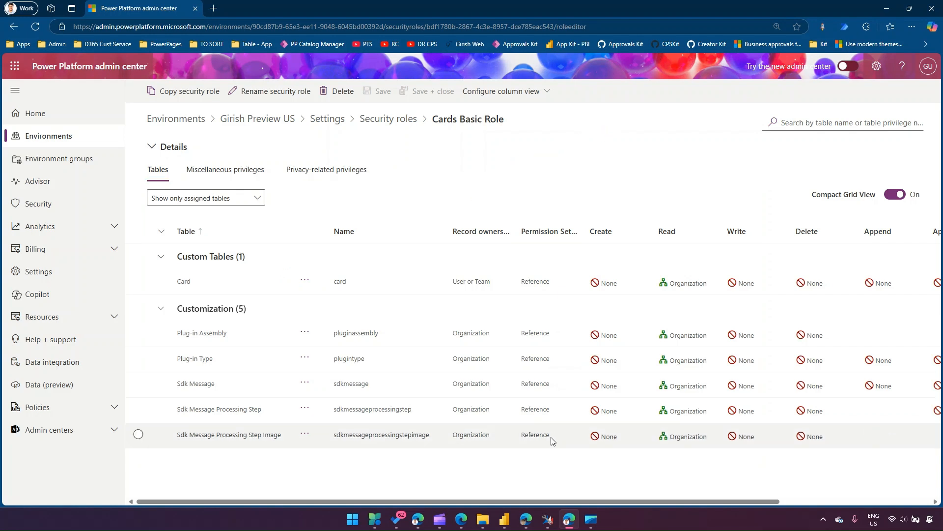
Switch back to the RoleEditor entry in the XrmToolBox tool library
left_click(548, 519)
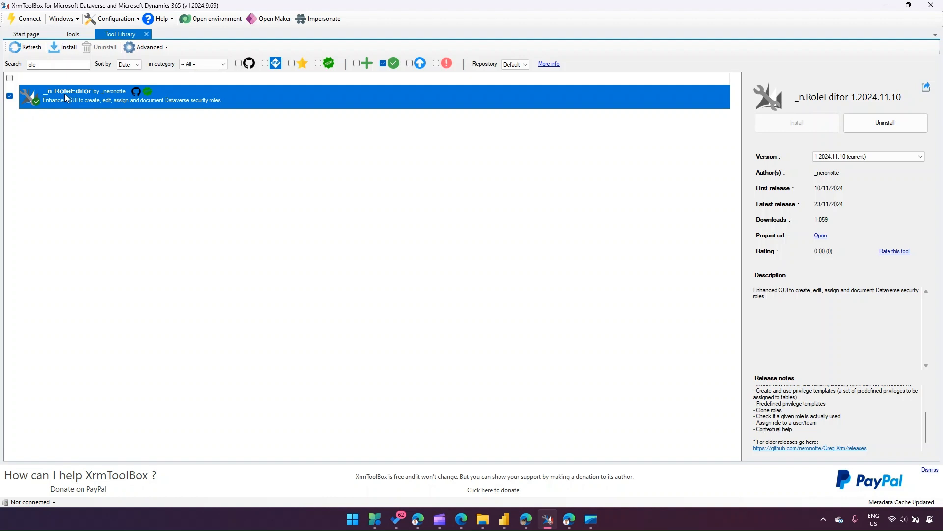
Try to open _n.RoleEditor from the installed tools by searching for its name, and dismiss the error message
left_click(69, 37)
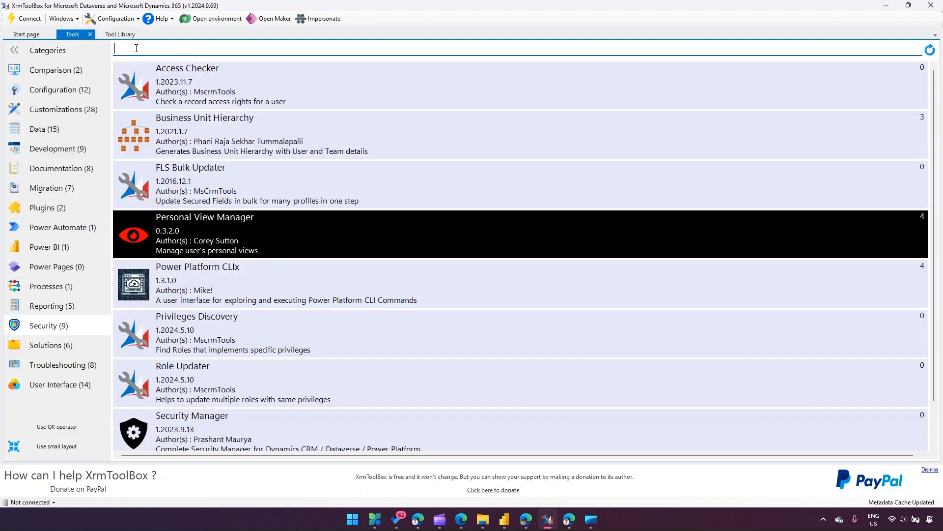
type("_n")
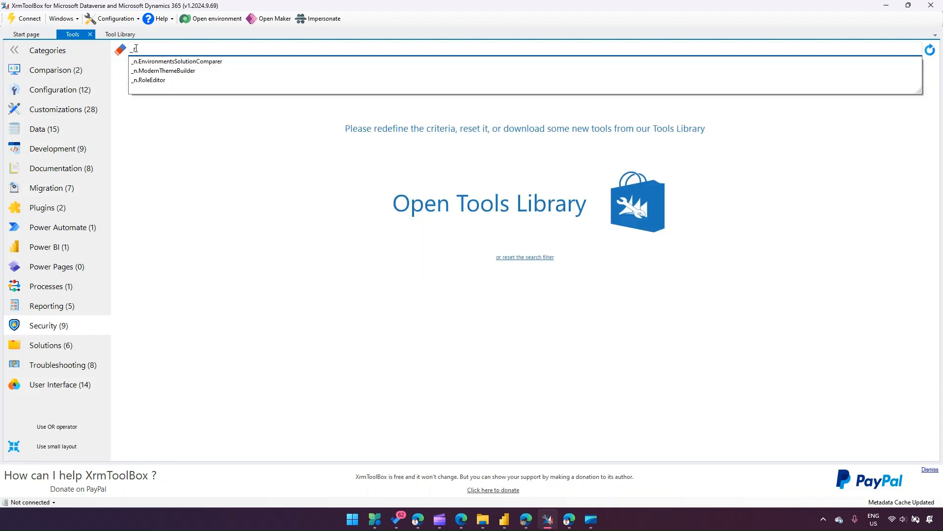
left_click(151, 81)
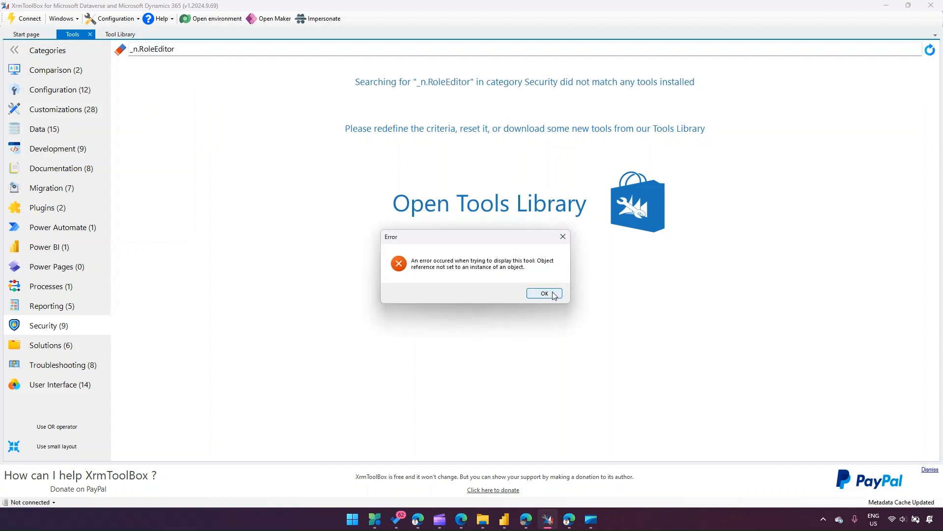
left_click(545, 293)
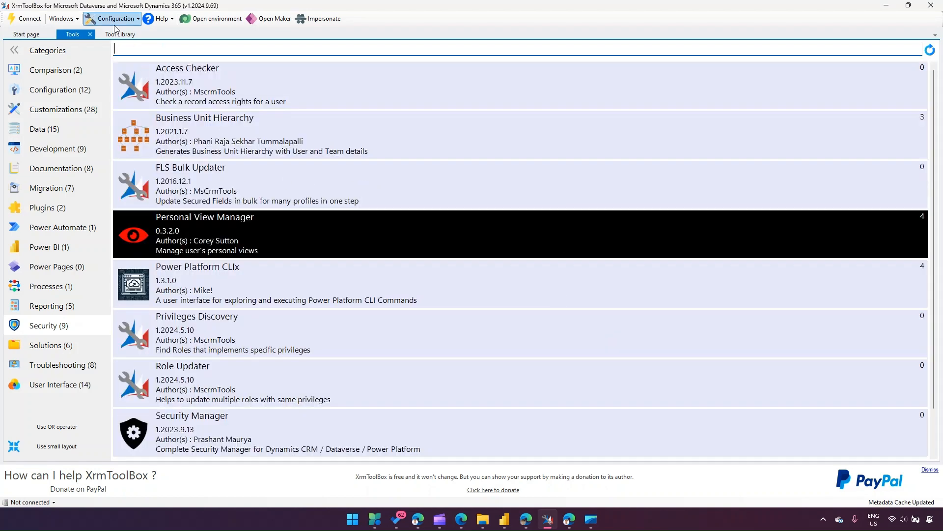
Try to launch RoleEditor from its details in the tool library and dismiss the error message
left_click(118, 33)
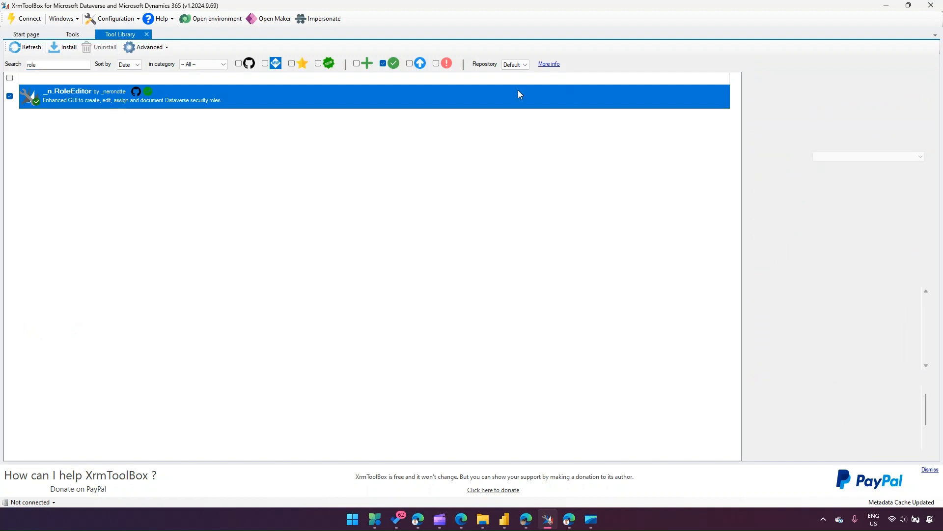
left_click(927, 87)
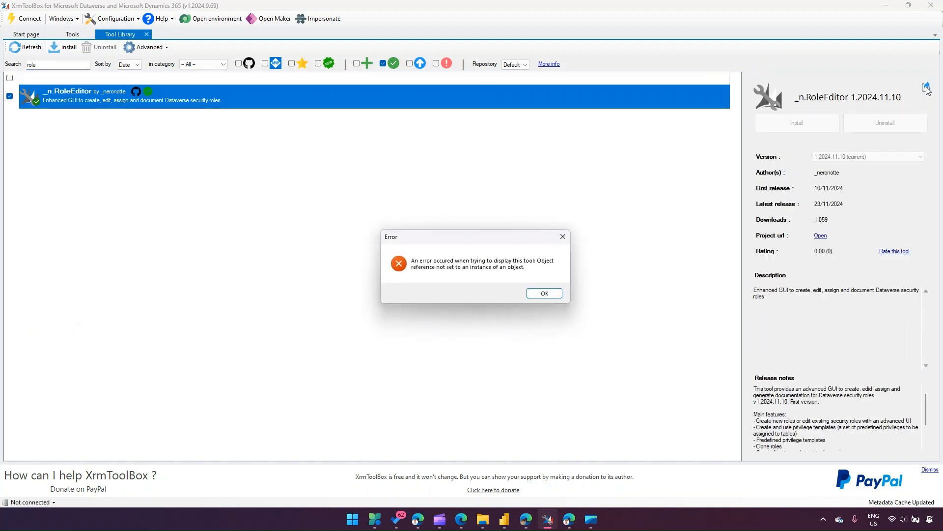
left_click(553, 293)
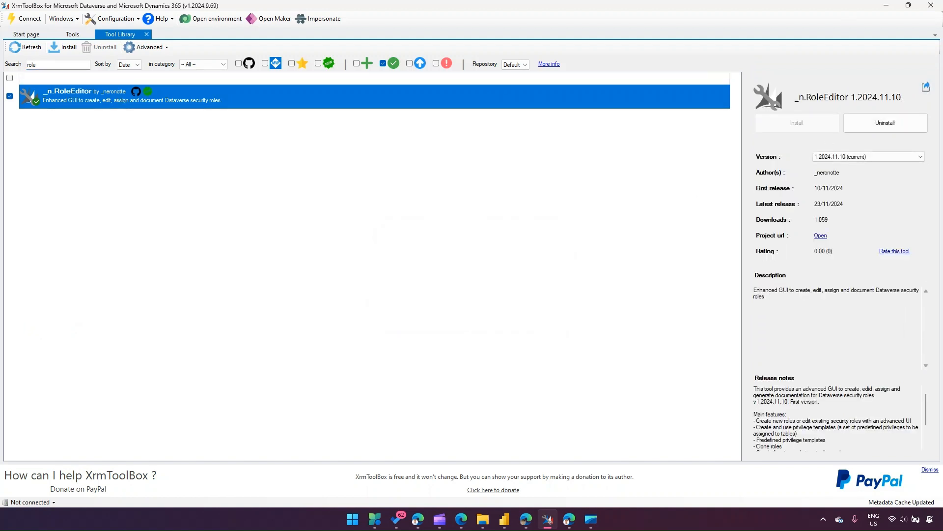
Restart XrmToolBox from XrmToolBox.exe in its SOFTWARES folder and open _n.RoleEditor from the recently used tools
left_click(931, 6)
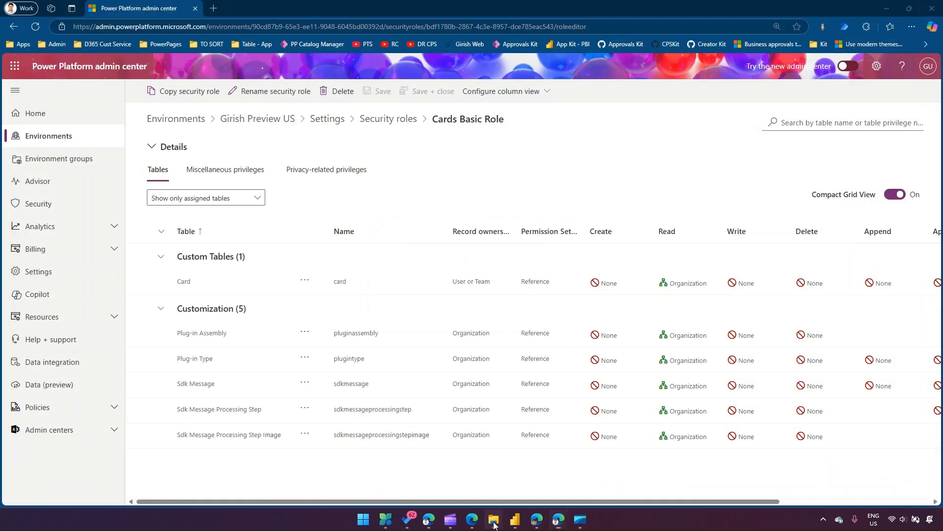
left_click(494, 521)
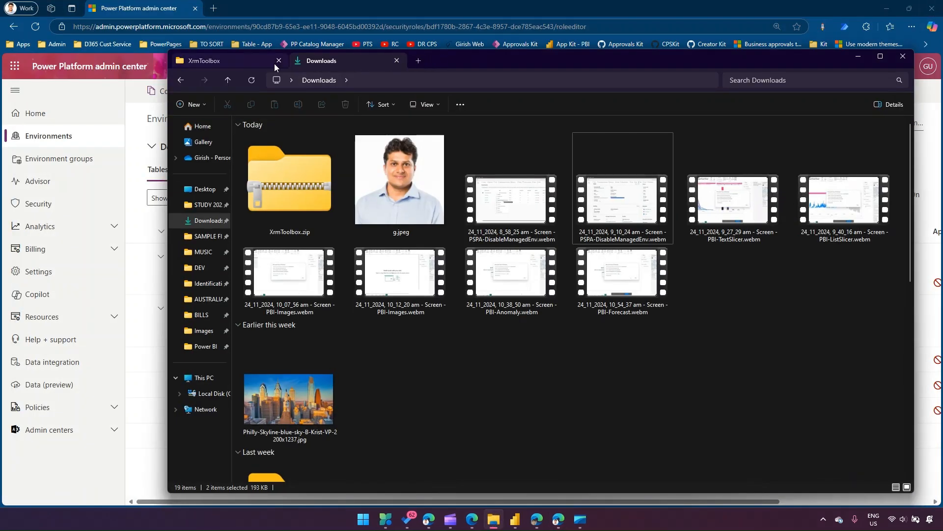
left_click(235, 64)
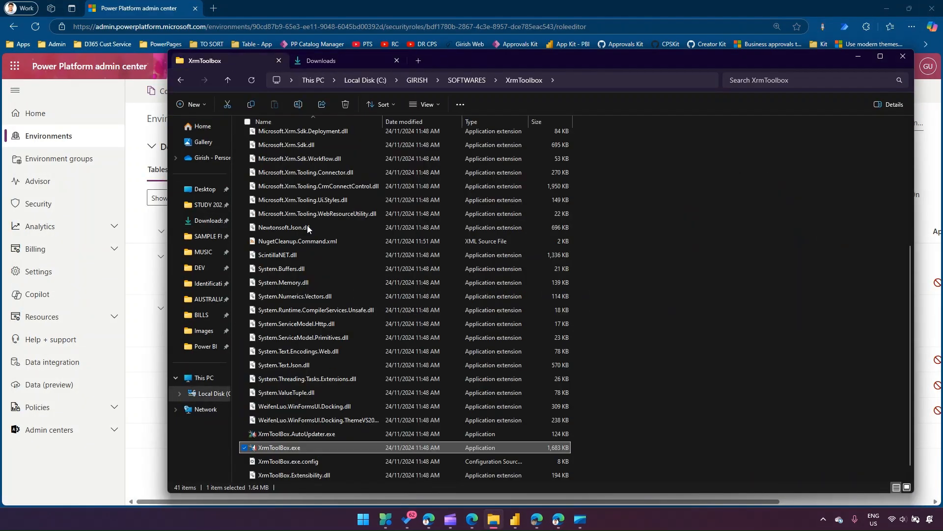
double_click(305, 449)
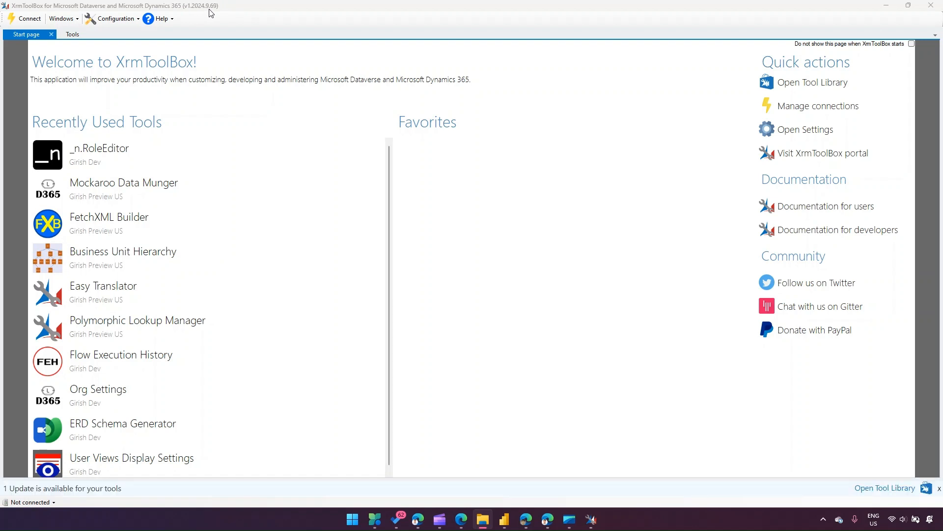
left_click(110, 158)
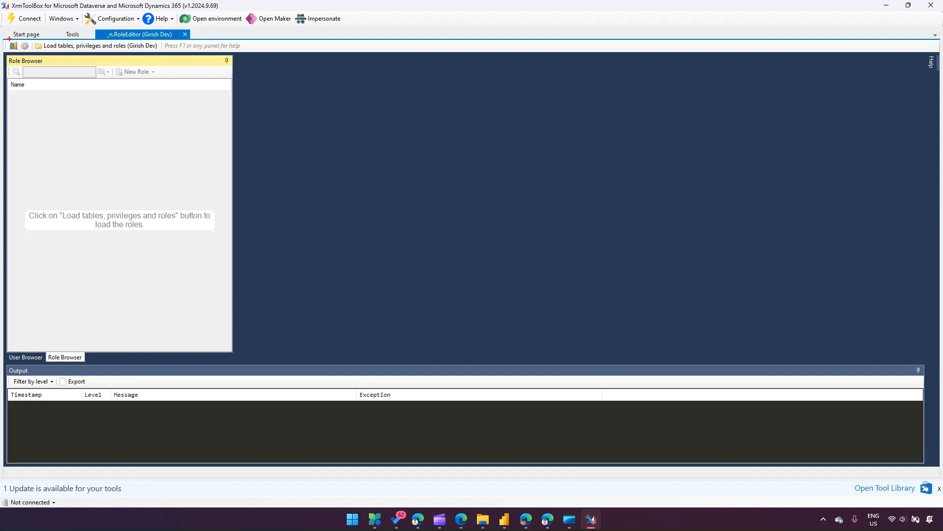
mouse_move(6, 40)
left_mouse_down()
mouse_move(62, 53)
mouse_move(276, 54)
left_mouse_up()
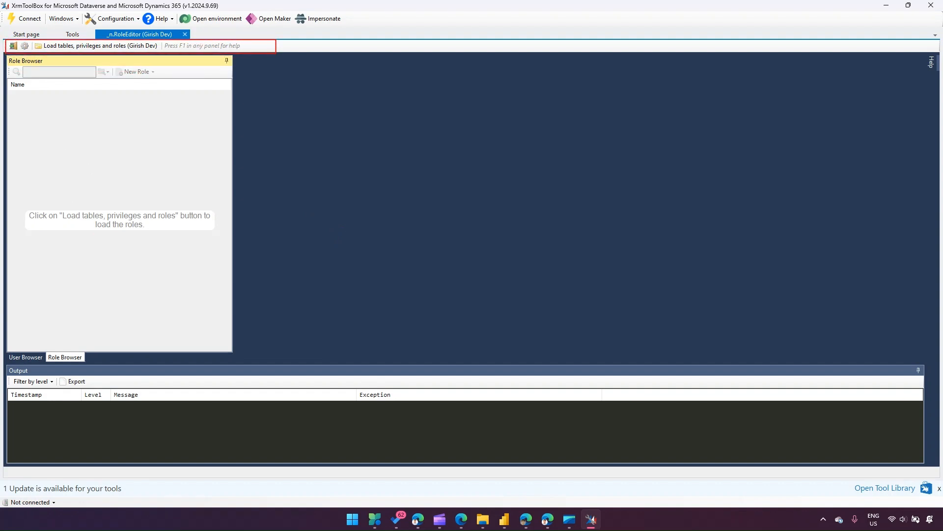
mouse_move(6, 55)
left_mouse_down()
mouse_move(133, 242)
mouse_move(239, 351)
left_mouse_up()
mouse_move(5, 351)
left_mouse_down()
mouse_move(139, 428)
mouse_move(476, 461)
mouse_move(941, 470)
left_mouse_up()
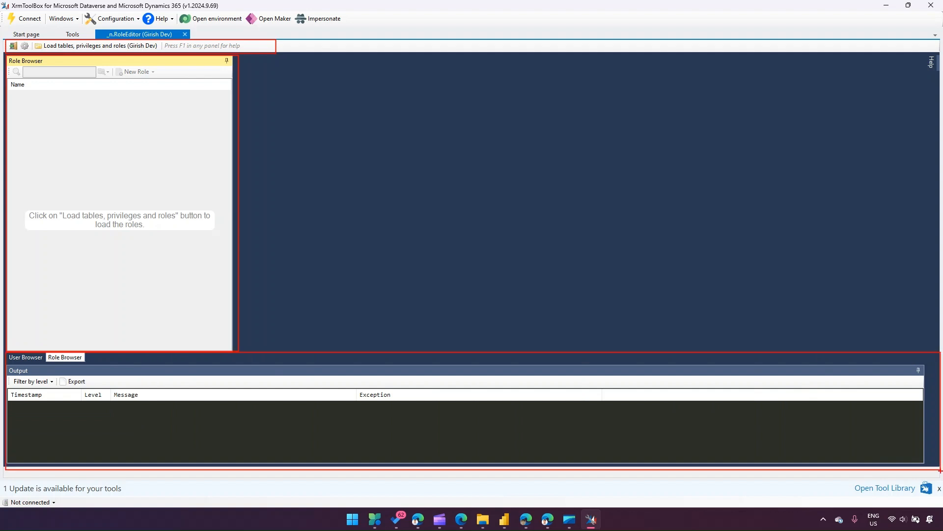
mouse_move(247, 60)
left_mouse_down()
mouse_move(295, 137)
mouse_move(914, 334)
left_mouse_up()
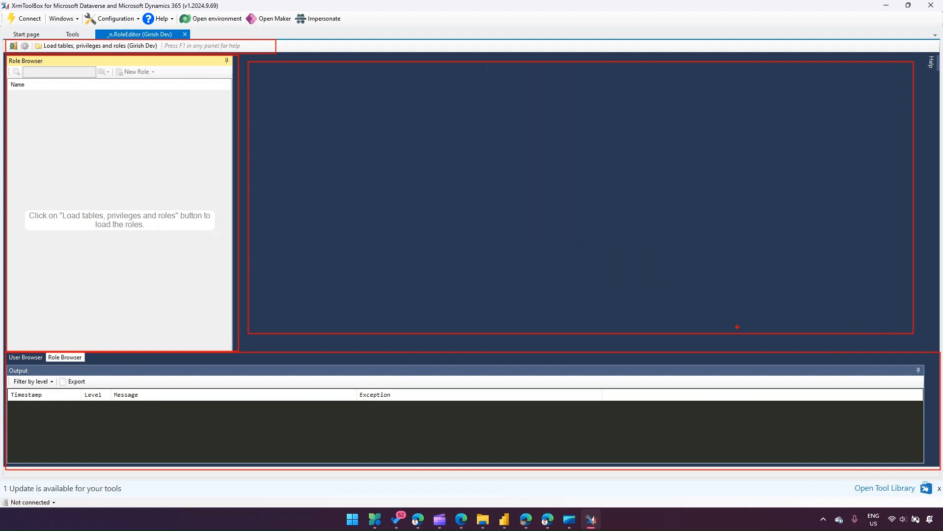
key("Escape")
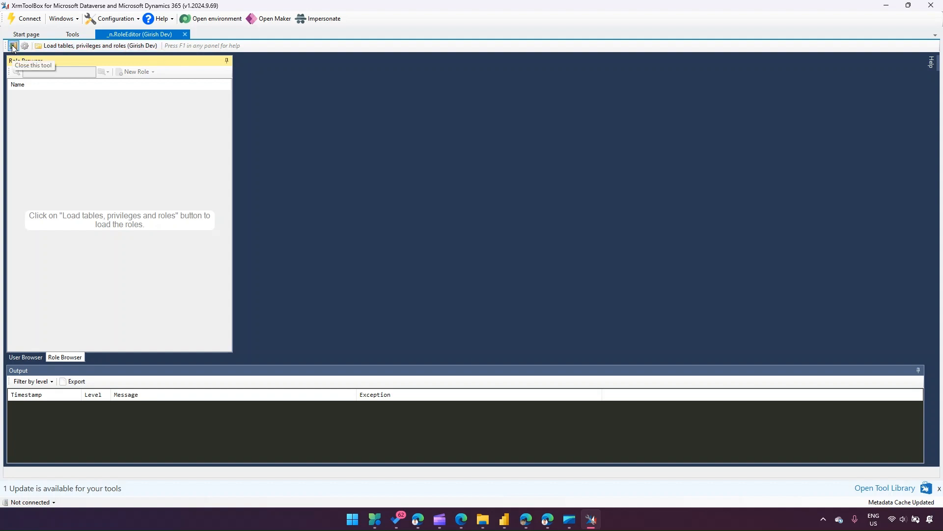
Load the tables, privileges and roles of the connected development environment into RoleEditor
left_click(62, 46)
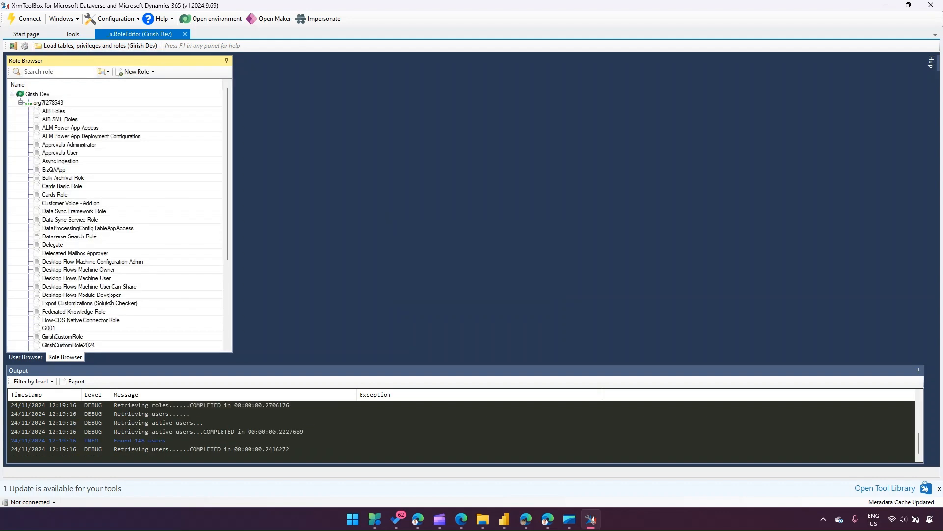
mouse_move(8, 392)
left_mouse_down()
mouse_move(240, 465)
mouse_move(365, 461)
left_mouse_up()
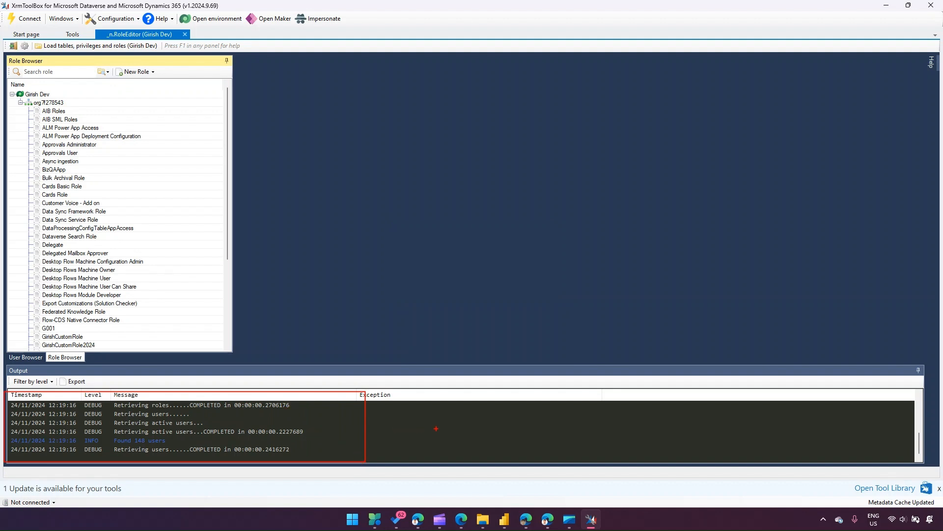
left_click_drag(438, 432, 213, 446)
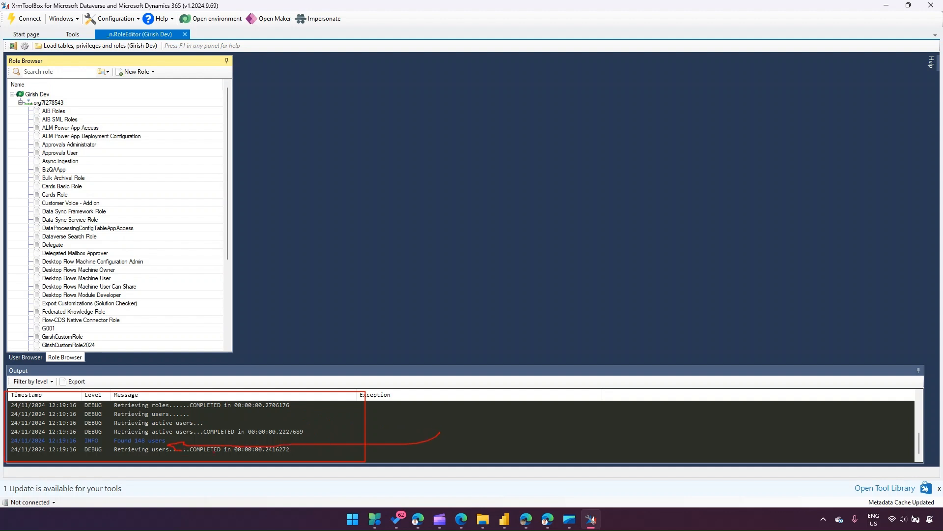
left_click_drag(301, 458, 251, 454)
left_click_drag(262, 419, 327, 416)
key("Escape")
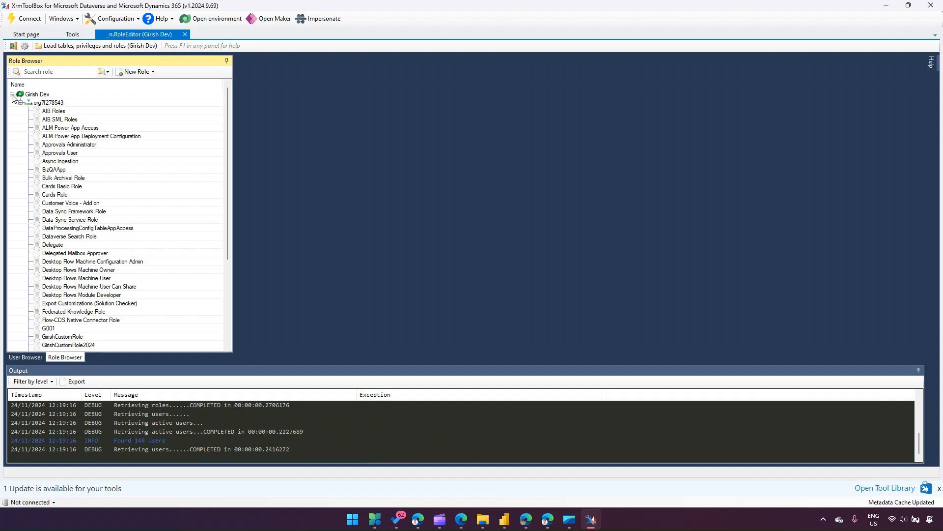
Collapse and re-expand the environment and its business unit, and look through the security roles listed under them
left_click(13, 95)
left_click(12, 94)
left_click(21, 104)
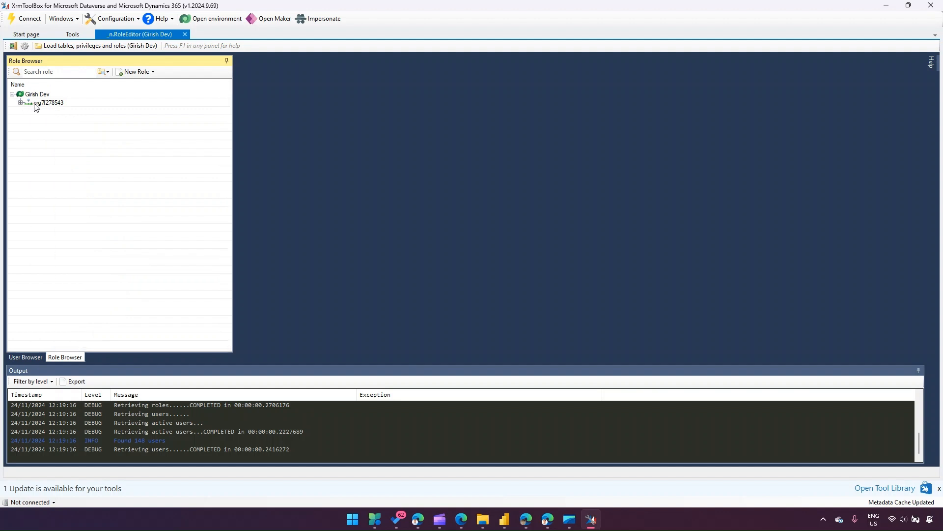
left_click(21, 104)
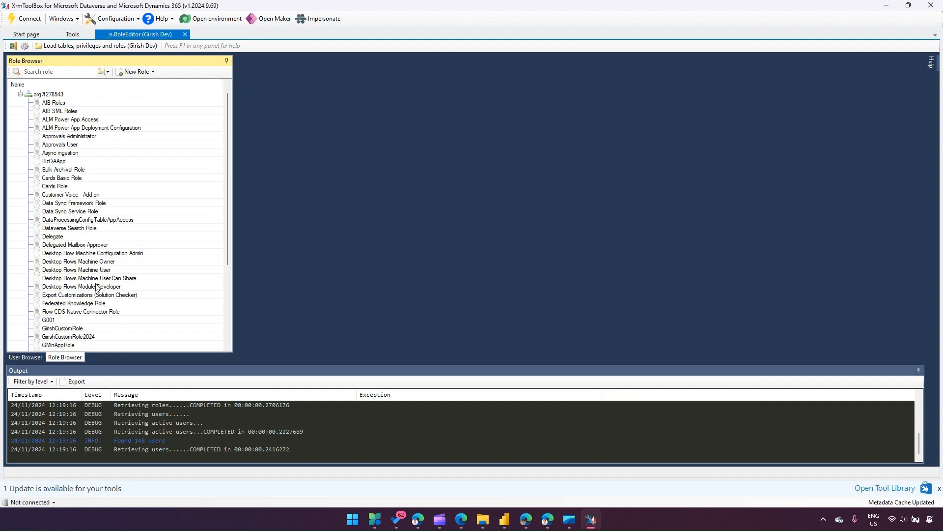
scroll(99, 293, "down", 1)
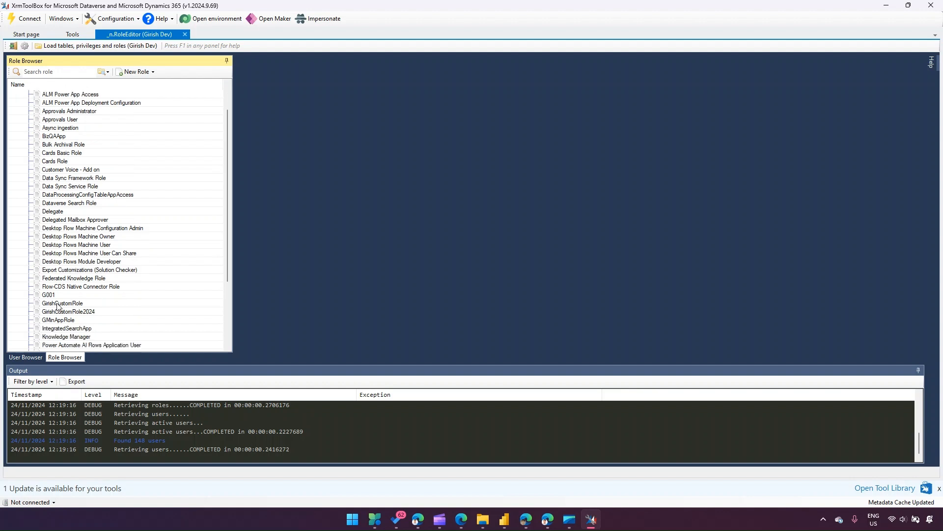
Search the role list for the custom roles that start with their creator's first name, and clear the search text
left_click(60, 71)
left_click(60, 72)
type("girish")
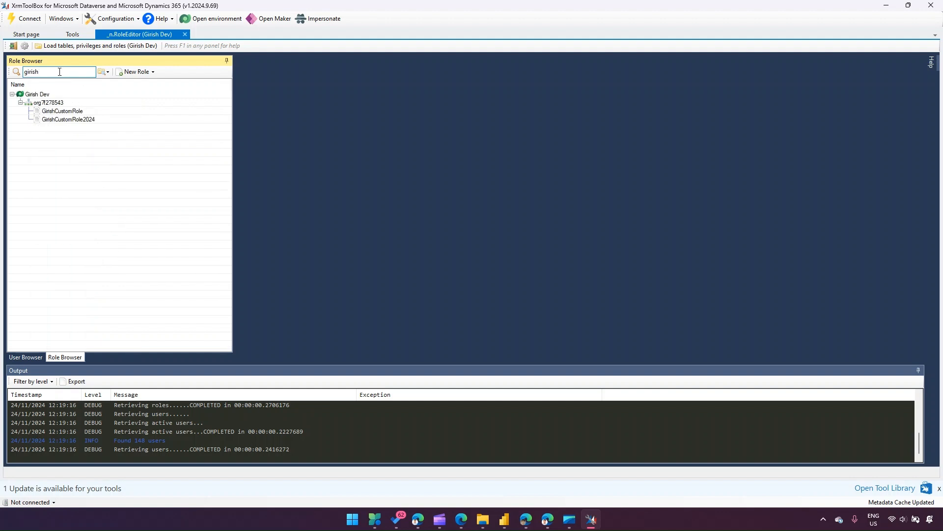
key("BackSpace")
key("BackSpace")
key("BackSpace")
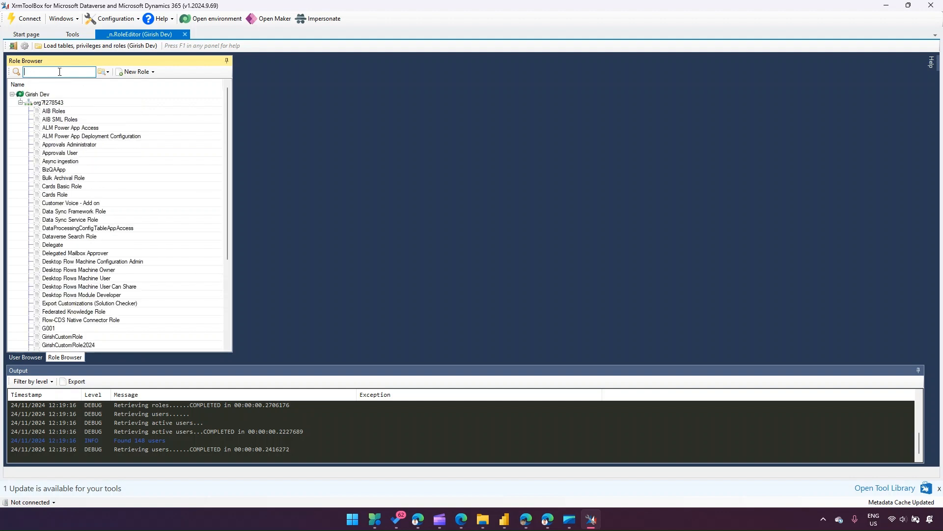
Review the extra role filters and the available ways of creating a new role without choosing any
left_click(107, 72)
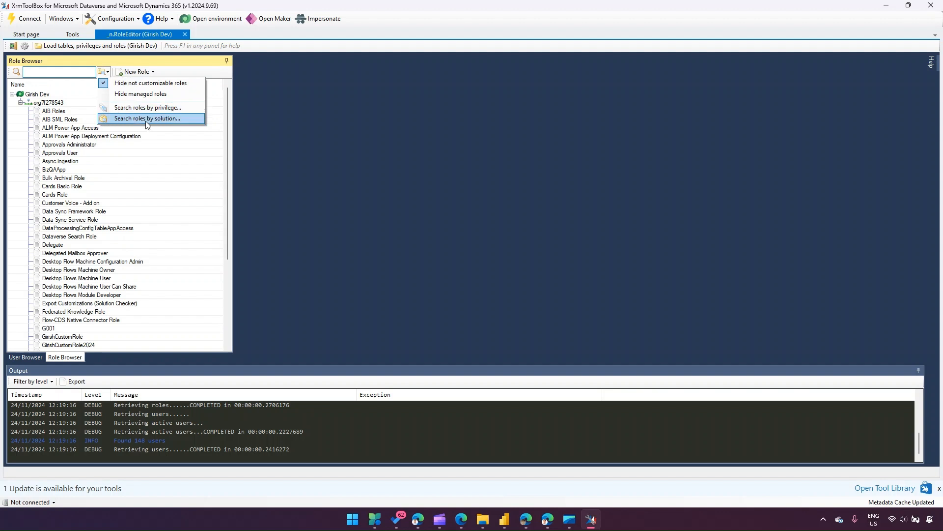
left_click(154, 72)
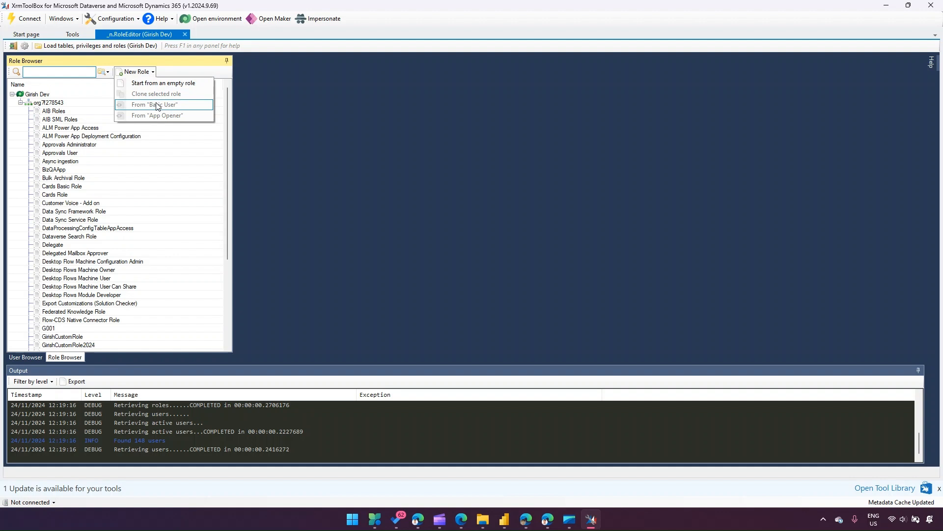
left_click(143, 72)
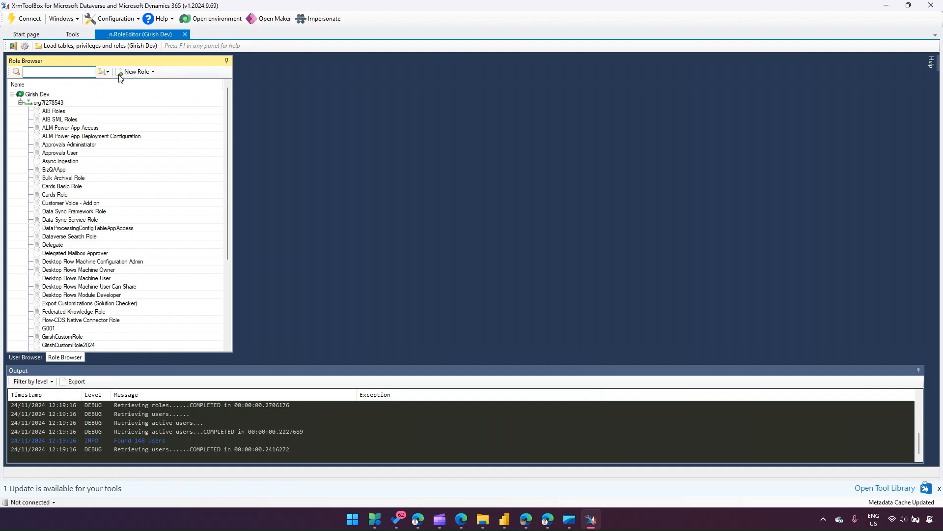
Search for the roles that have the prvAppendToCatalog privilege, using the privilege name
left_click(108, 73)
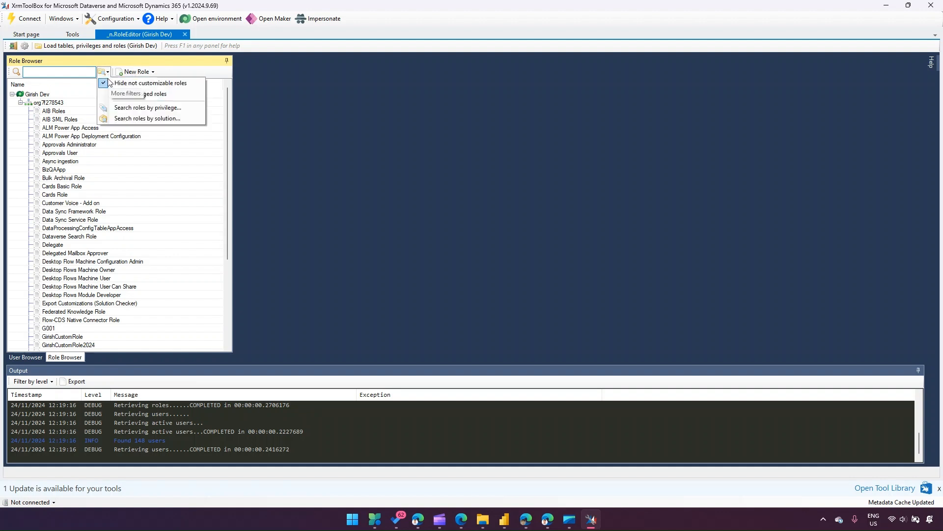
left_click(123, 109)
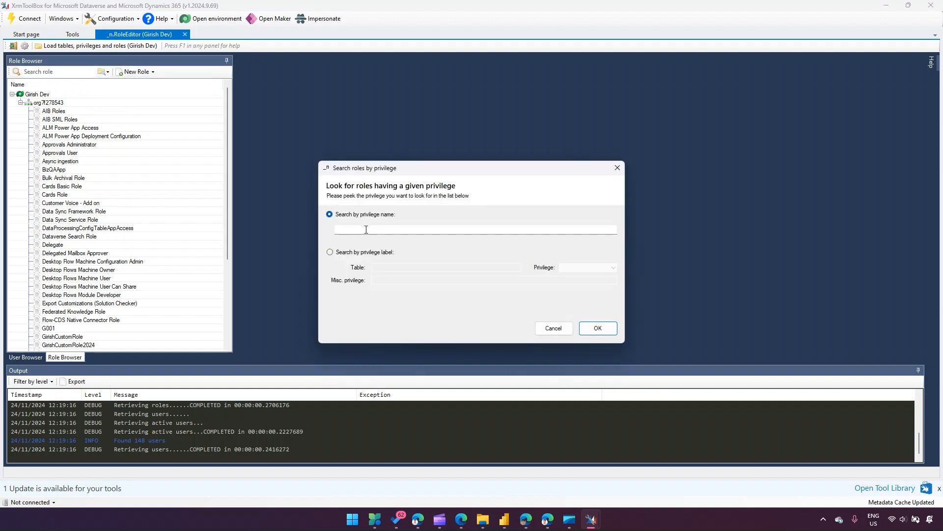
left_click(366, 230)
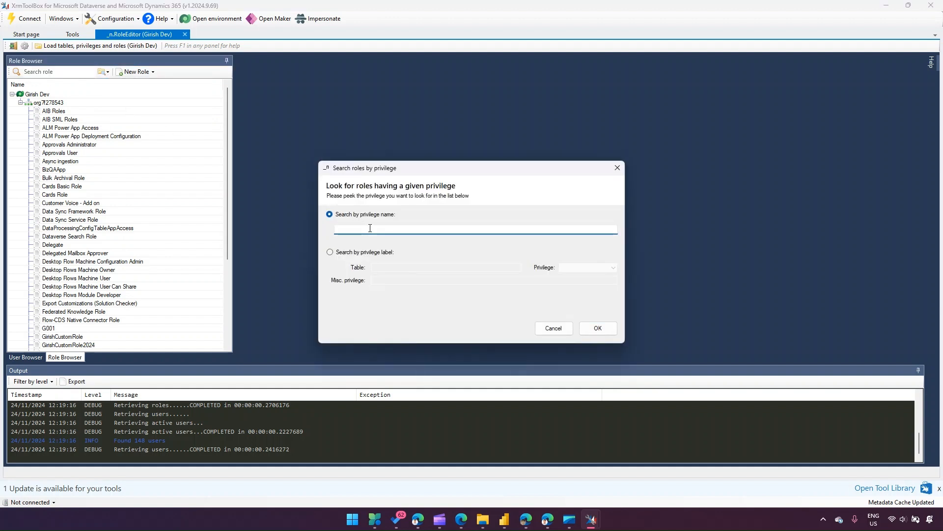
type("prv")
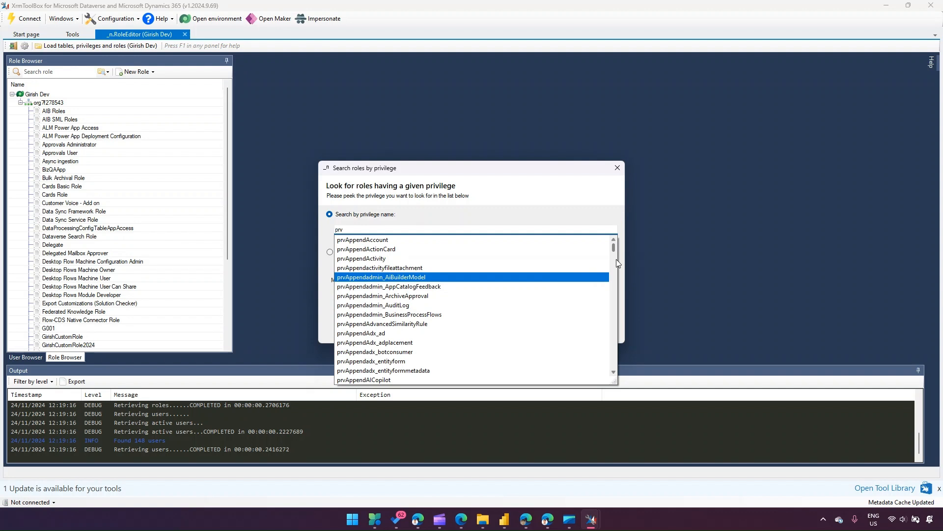
left_click_drag(614, 253, 613, 273)
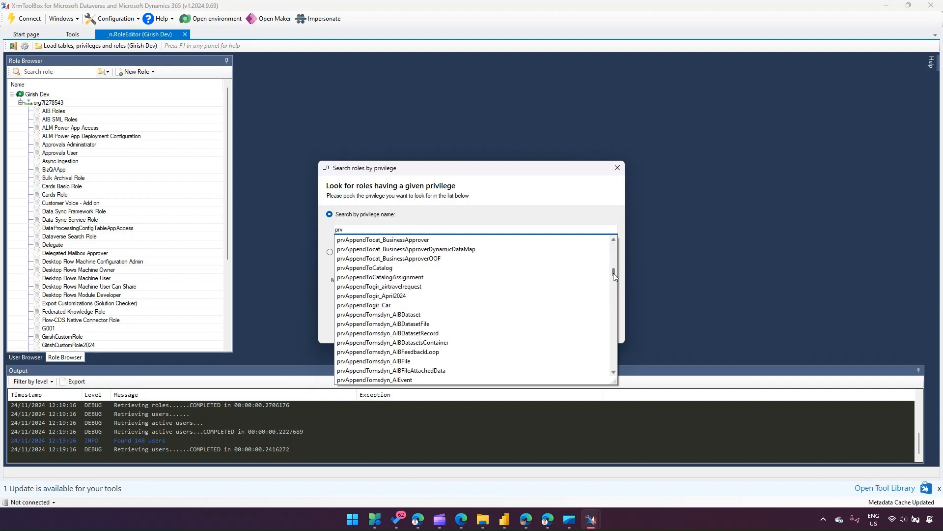
left_click(408, 269)
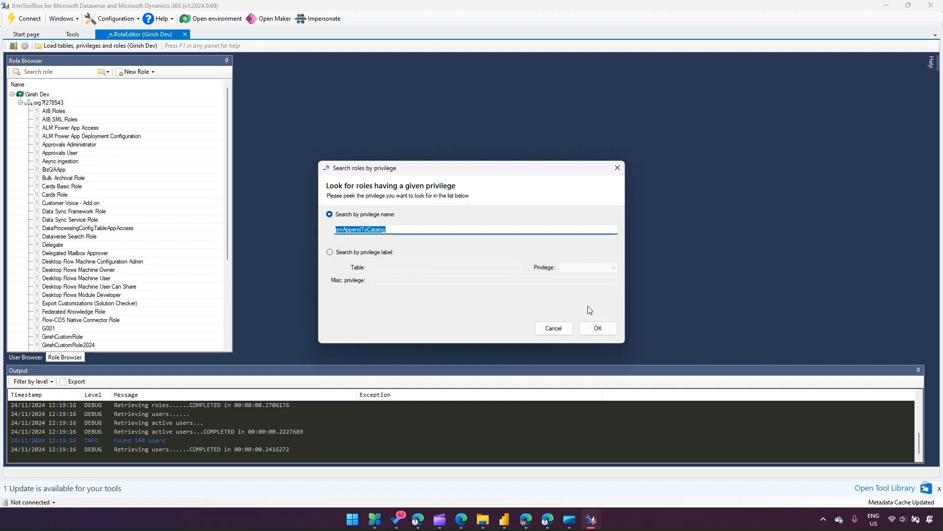
left_click(598, 327)
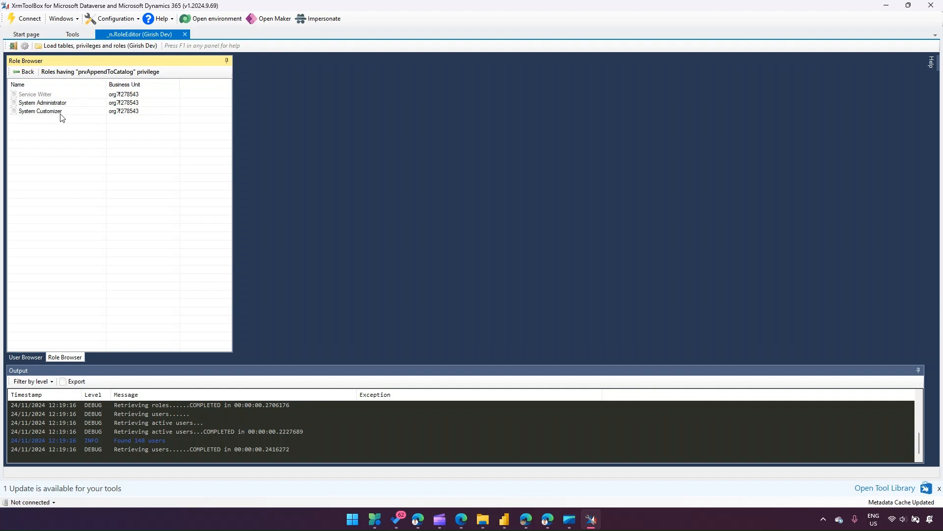
Return to the full role list, open the custom role listed directly below G001, and auto-hide the output log
left_click(26, 73)
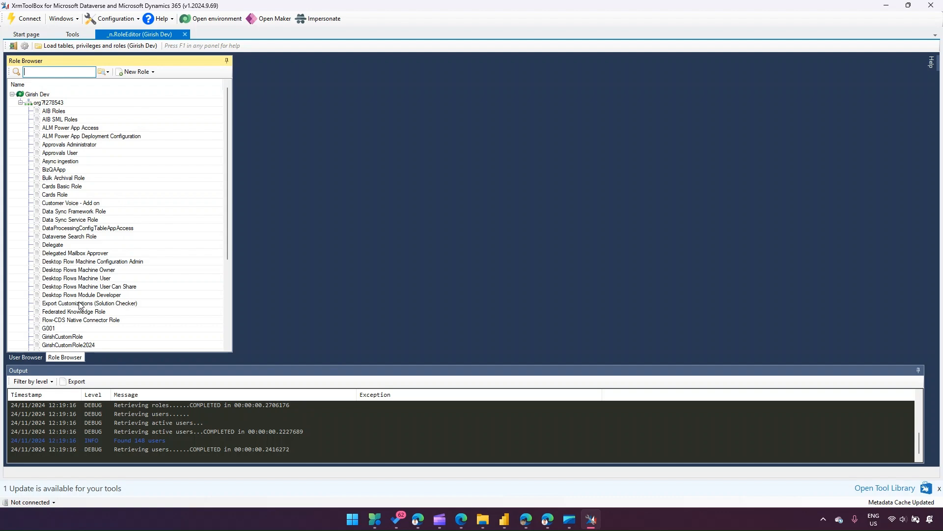
double_click(76, 337)
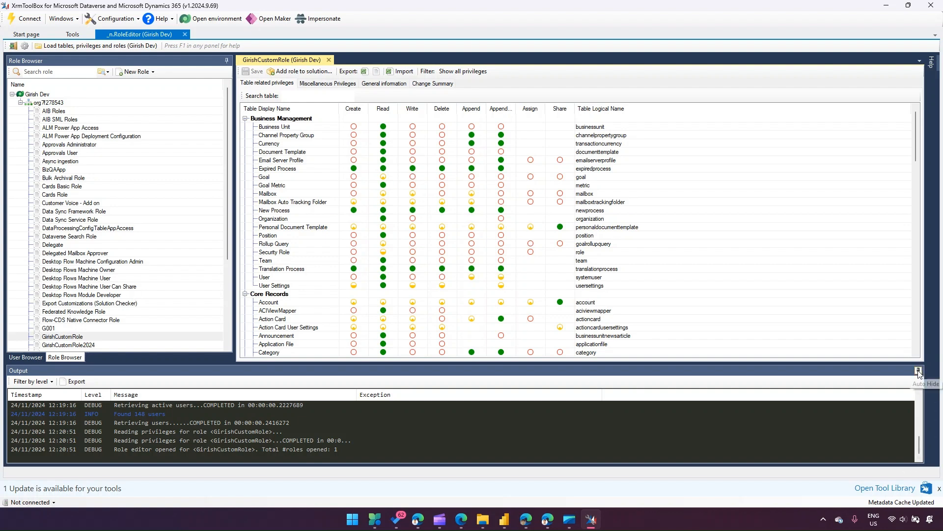
left_click(918, 372)
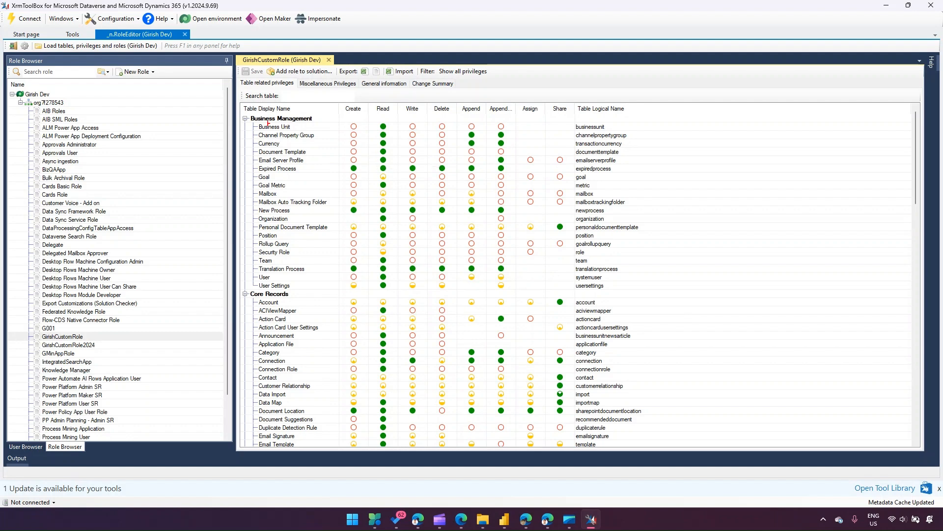
mouse_move(254, 123)
left_mouse_down()
mouse_move(412, 270)
mouse_move(614, 425)
mouse_move(717, 437)
mouse_move(690, 445)
left_mouse_up()
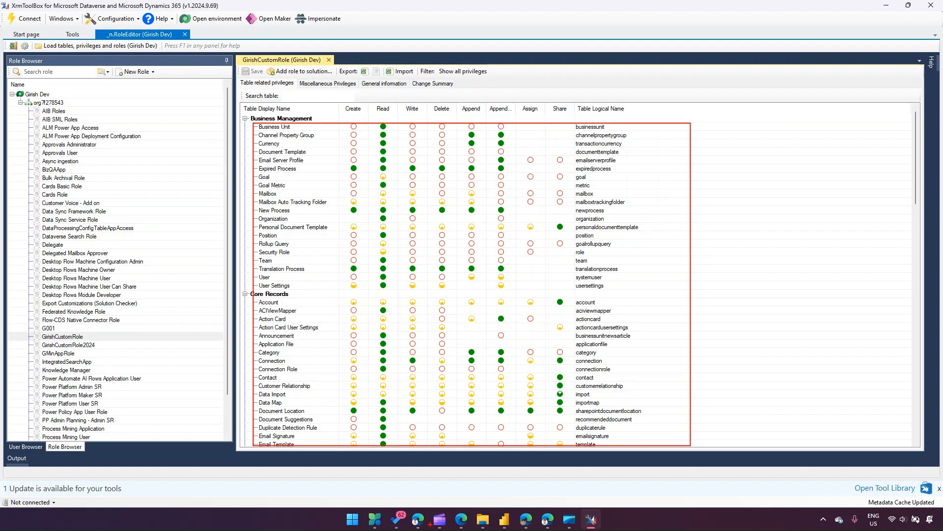
Compare the role's table privilege grid with the Cards Basic Role editor in Power Platform admin center, and return to XrmToolBox
mouse_move(548, 518)
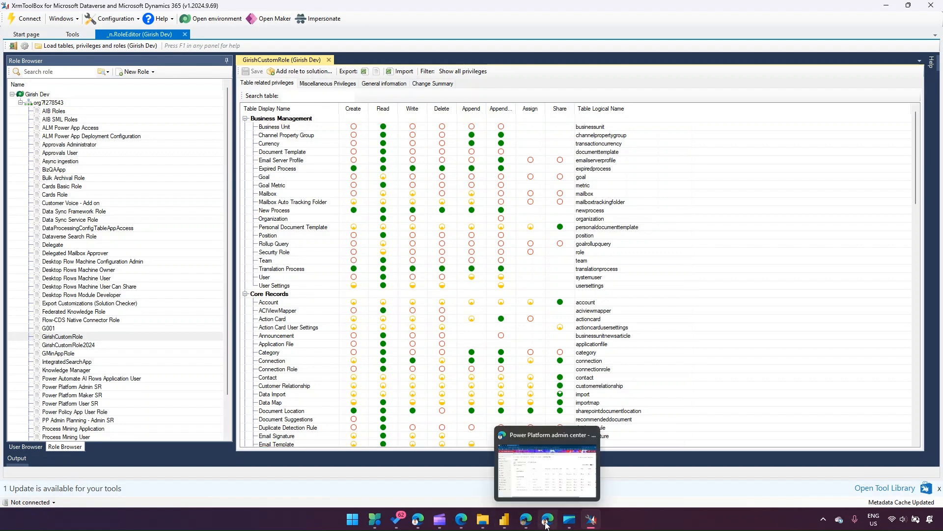
left_click(544, 482)
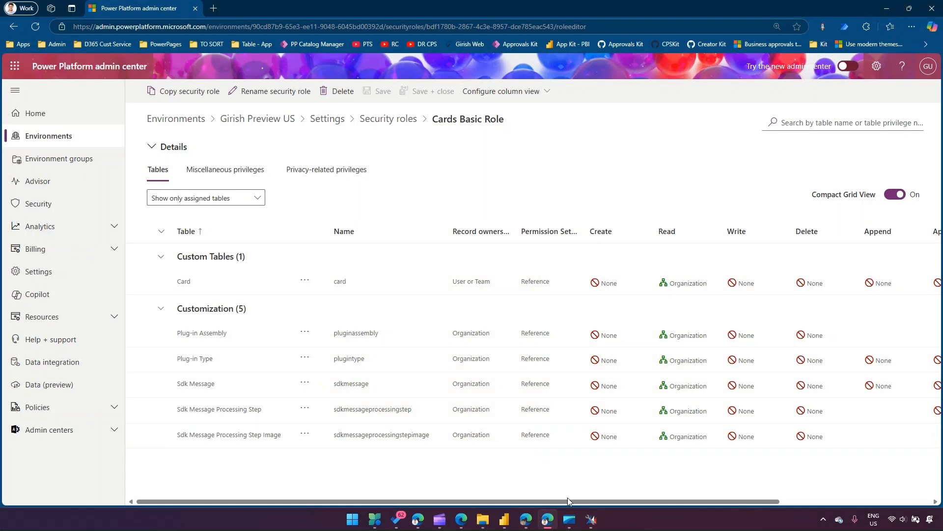
mouse_move(598, 522)
left_click(595, 480)
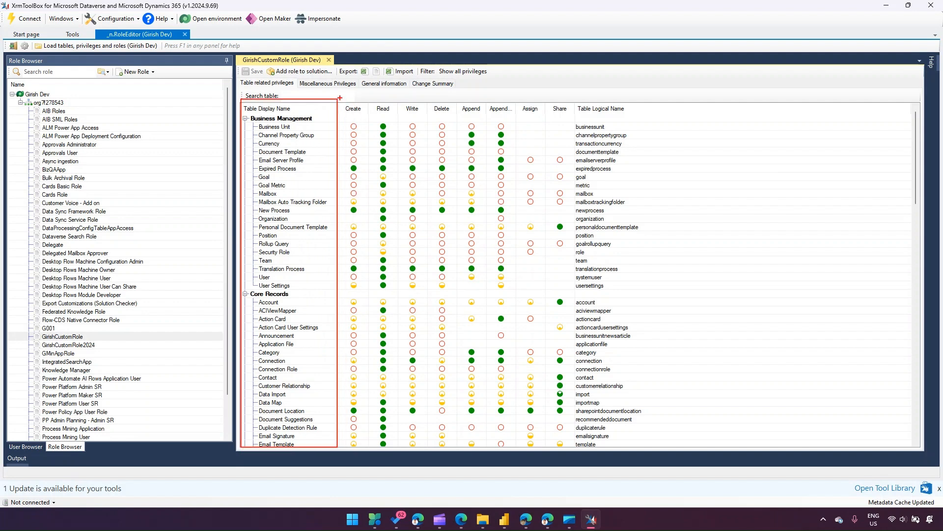
mouse_move(339, 98)
left_mouse_down()
mouse_move(573, 458)
mouse_move(573, 447)
left_mouse_up()
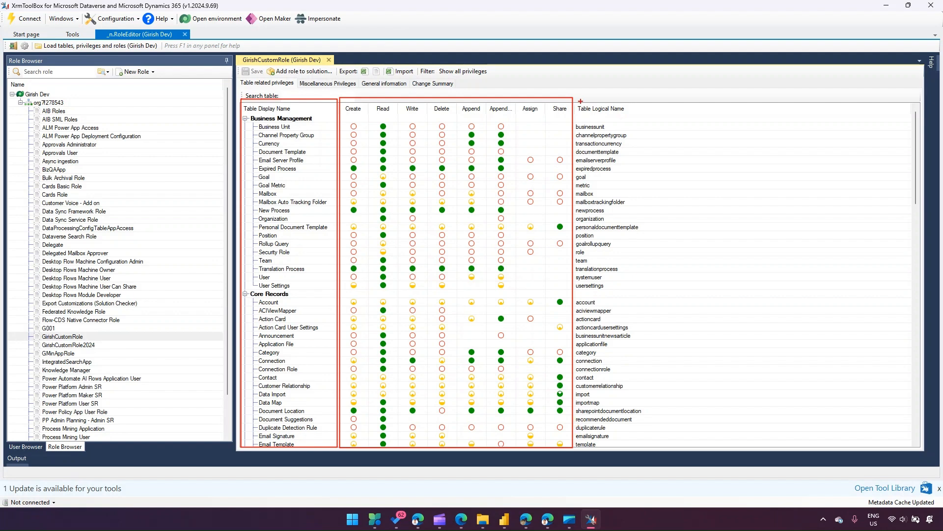
key("Escape")
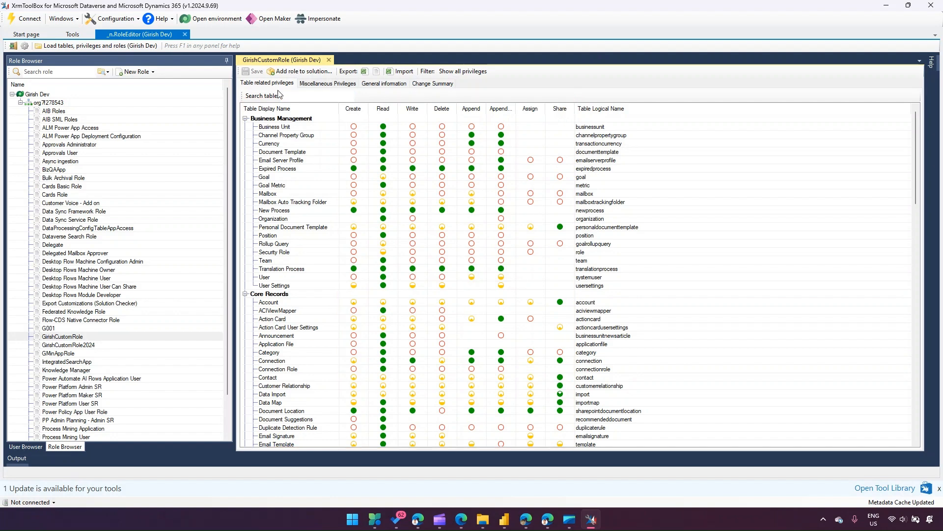
Review the role's miscellaneous privileges, general information with its privilege inheritance options, and change summary
left_click(314, 83)
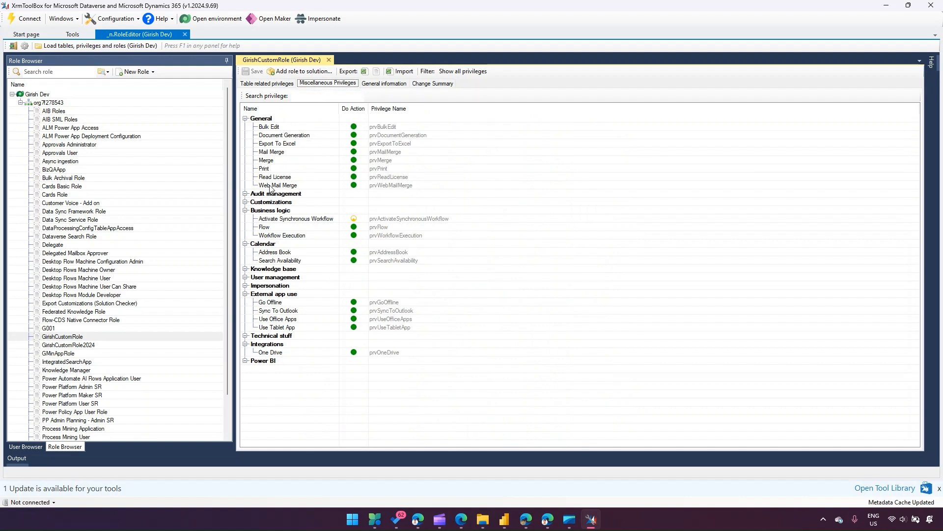
left_click(245, 119)
left_click(245, 118)
left_click(389, 85)
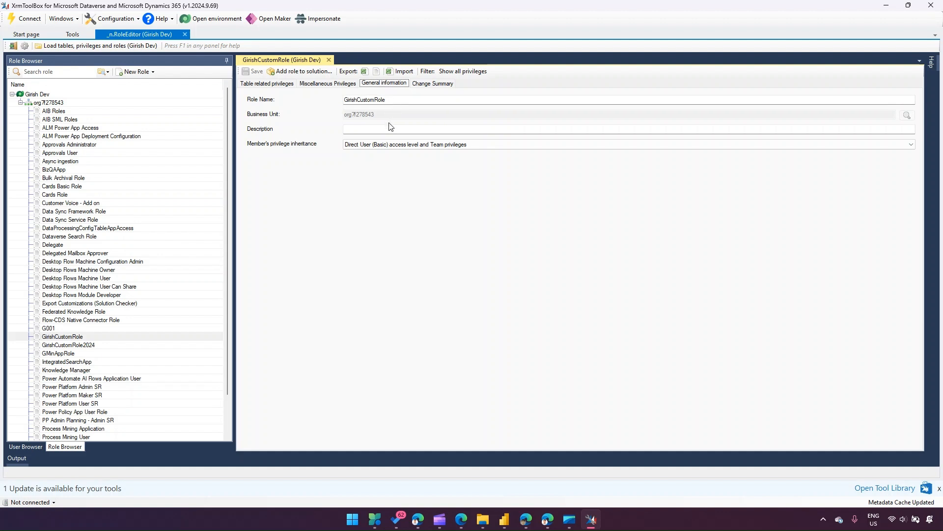
left_click(394, 146)
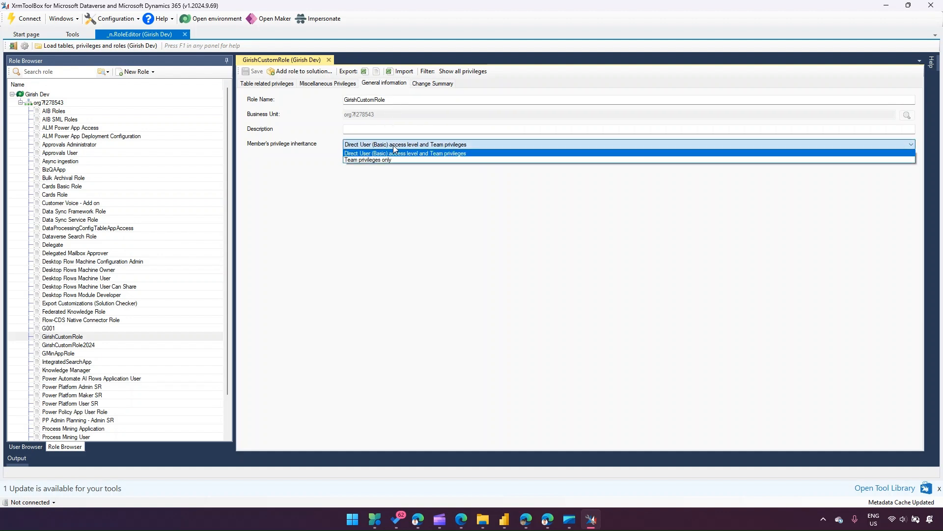
left_click(410, 205)
left_click(432, 84)
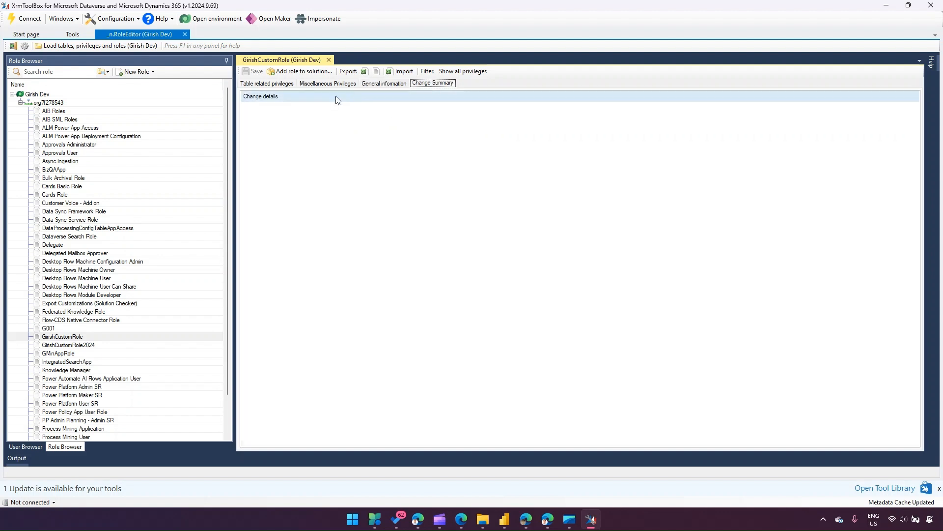
Set the role's member privilege inheritance to Team privileges only, and check the change summary
left_click(378, 84)
left_click(356, 147)
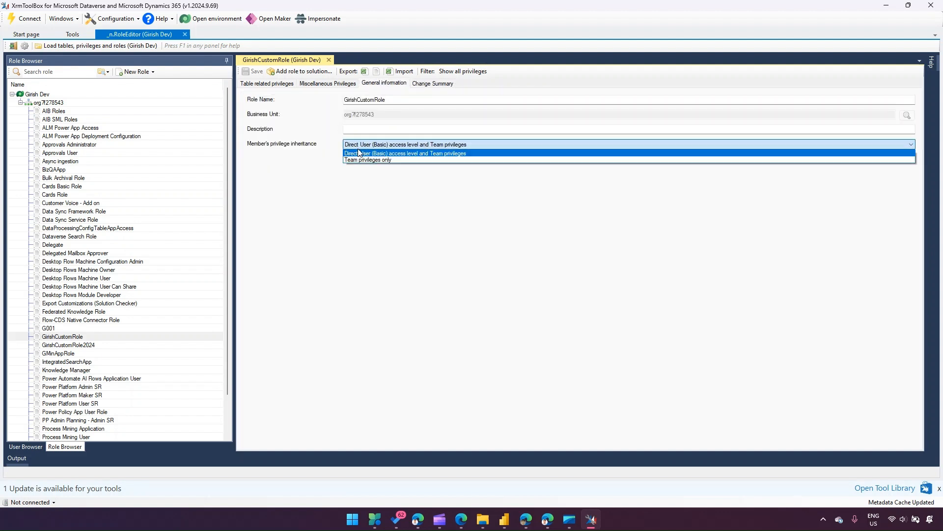
left_click(364, 160)
left_click(426, 83)
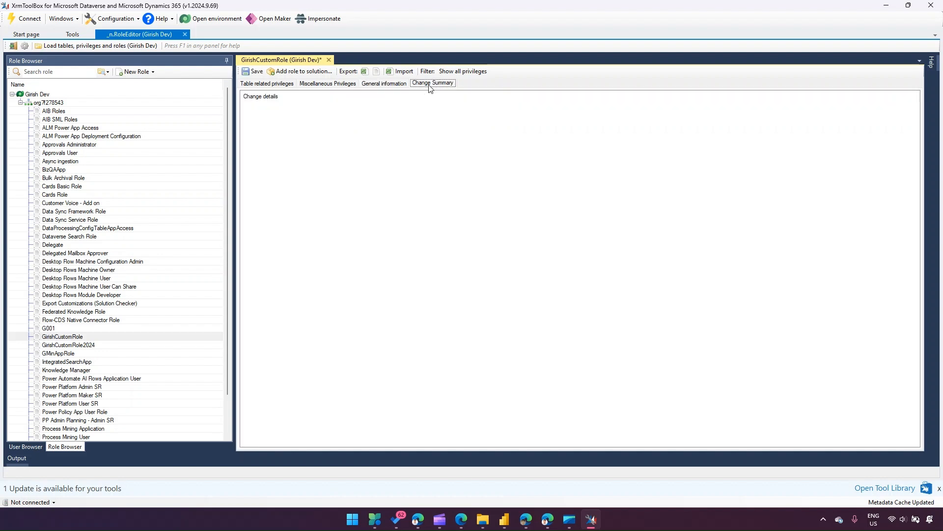
Set the Bulk Edit miscellaneous privilege to None and save the role
left_click(375, 84)
left_click(333, 84)
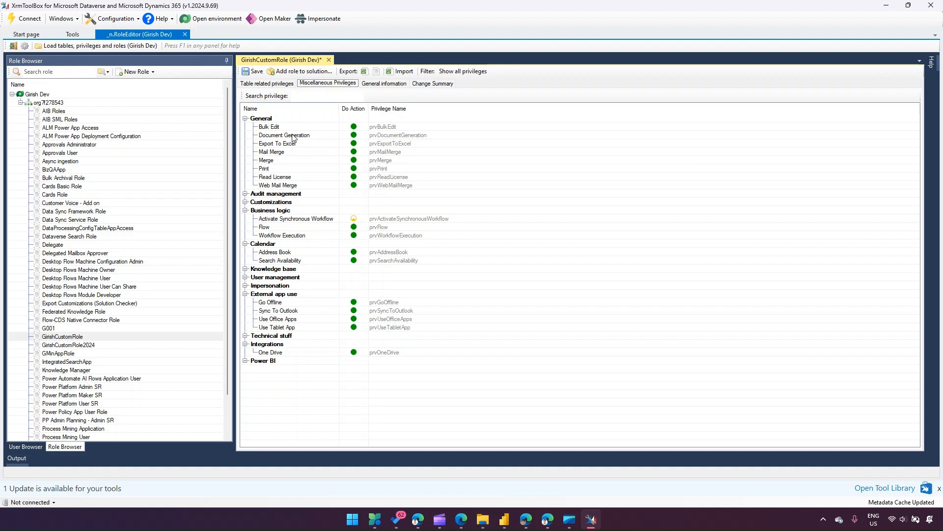
left_click(273, 84)
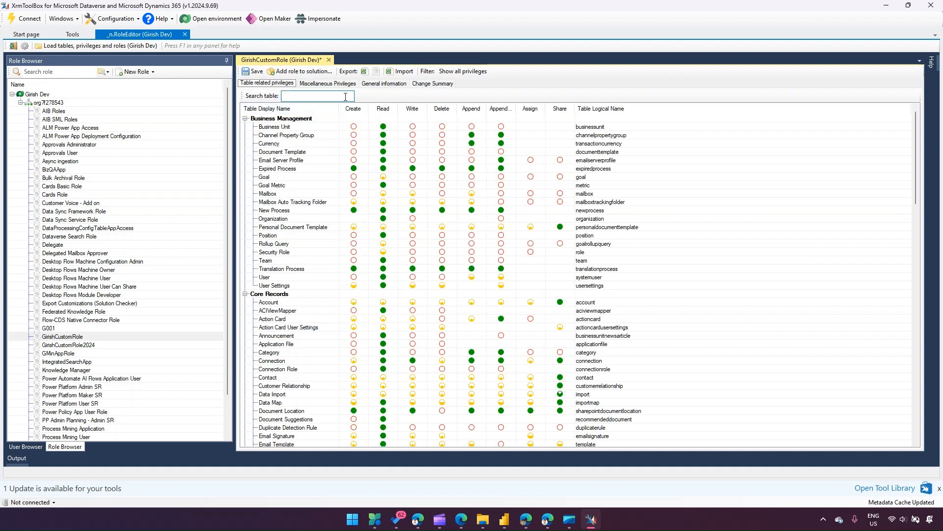
left_click(317, 84)
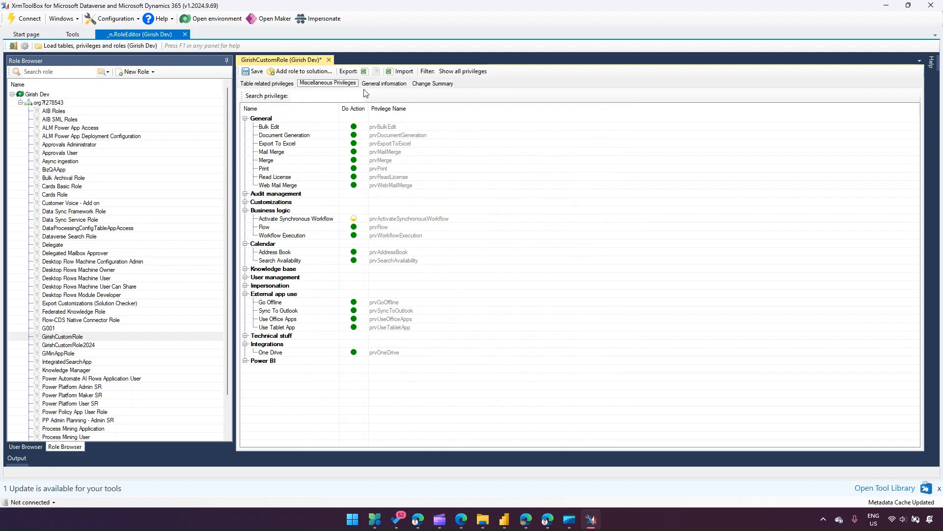
left_click(355, 127)
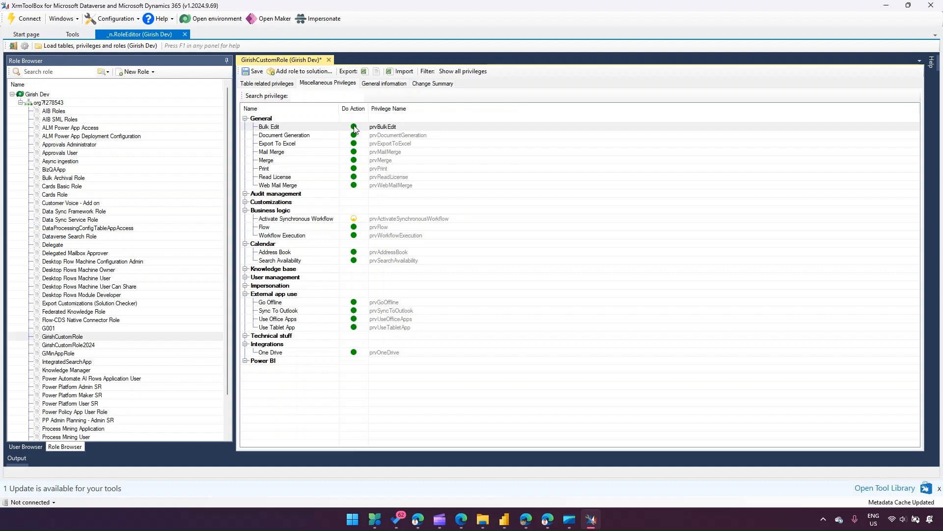
left_click(355, 127)
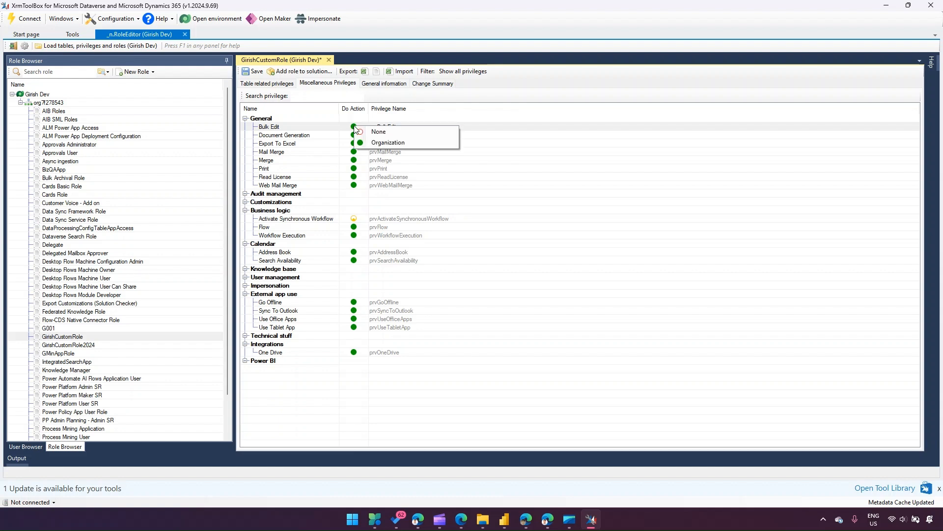
left_click(381, 133)
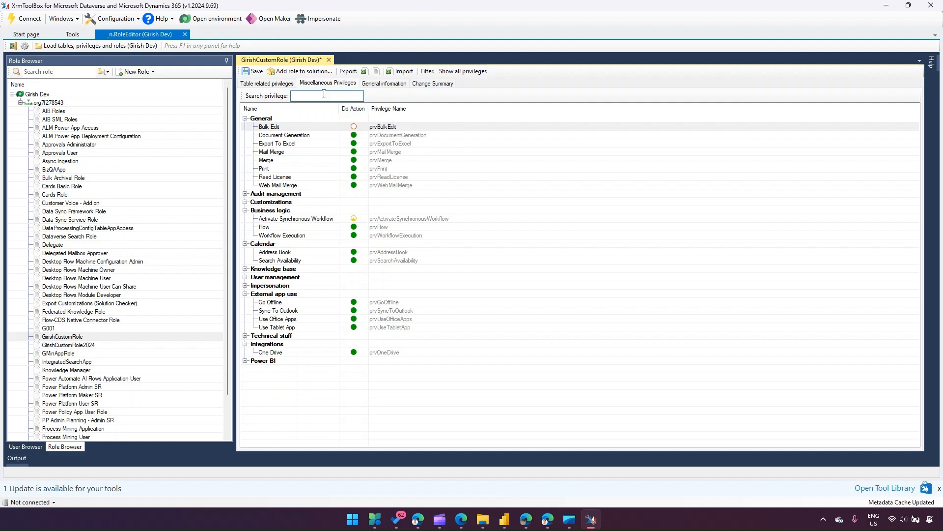
left_click(254, 73)
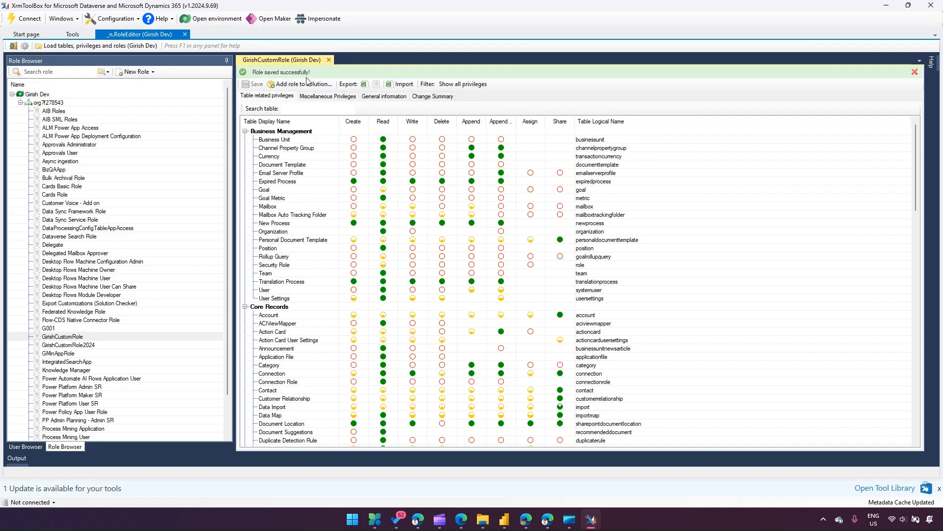
Review the saved role's change summary, general information, miscellaneous privileges and table privileges
left_click(435, 97)
left_click(390, 96)
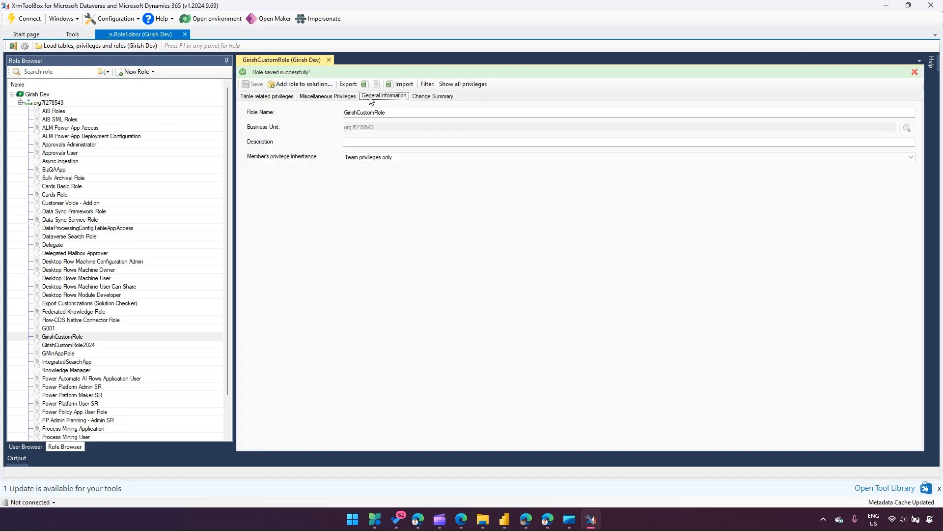
left_click(332, 97)
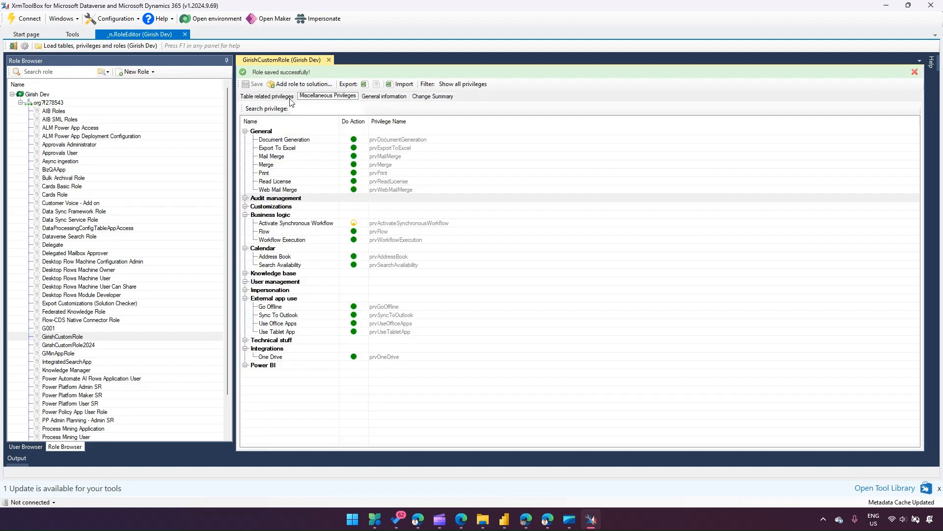
left_click(272, 97)
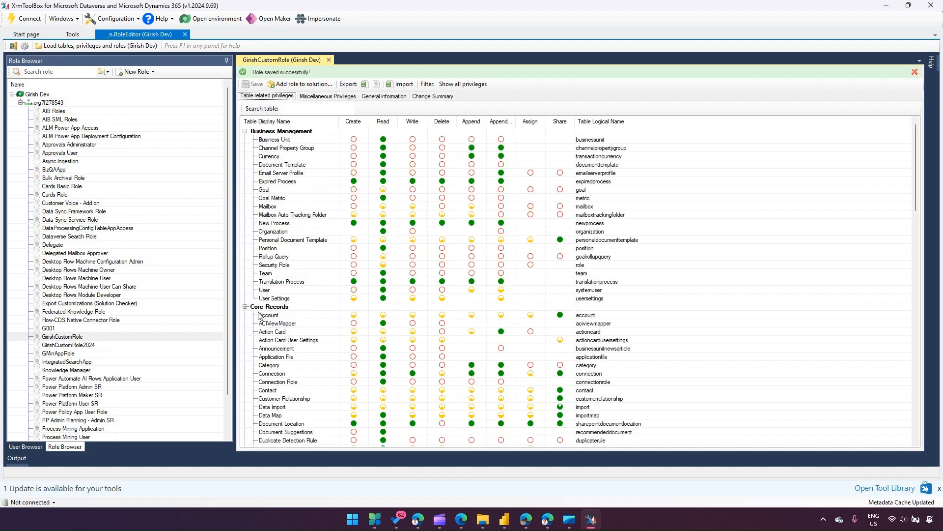
Set the Account table's Create privilege to Organization and Write to User, and choose access levels for Append and Append To
scroll(280, 231, "down", 3)
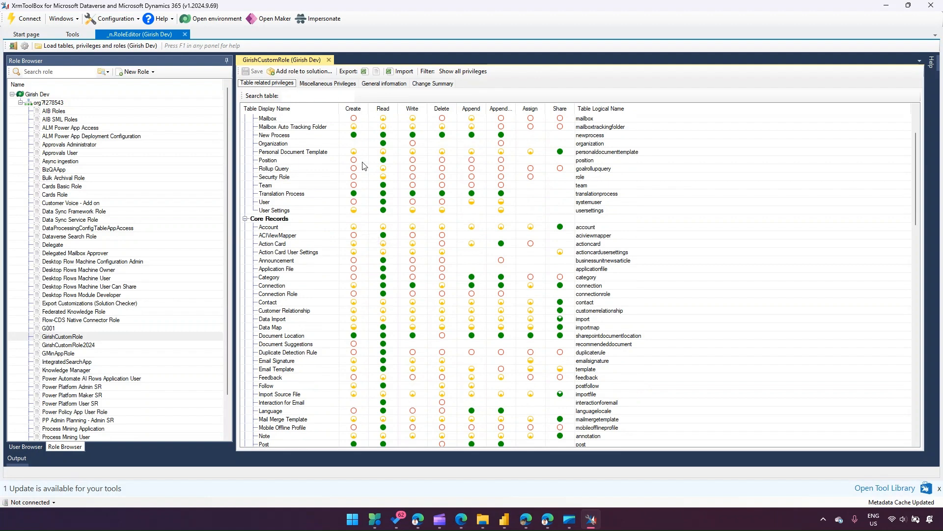
left_click(355, 229)
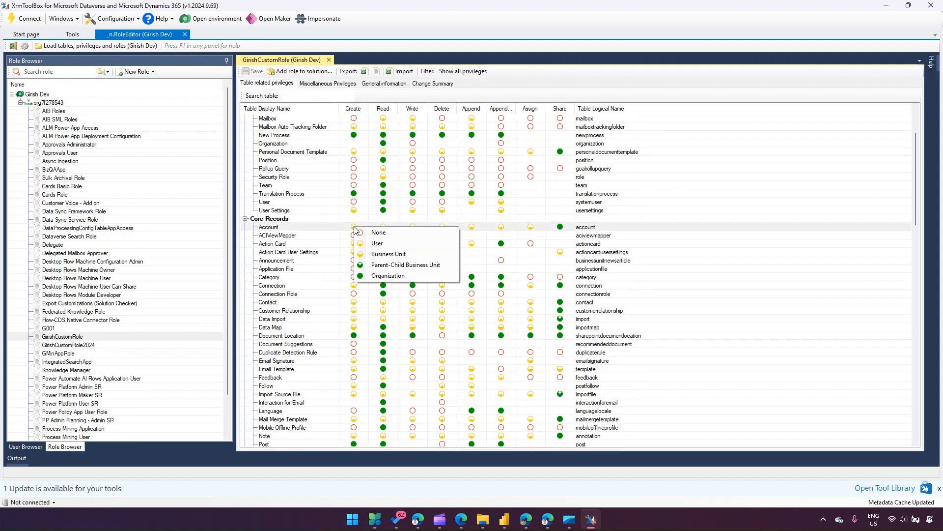
left_click(381, 276)
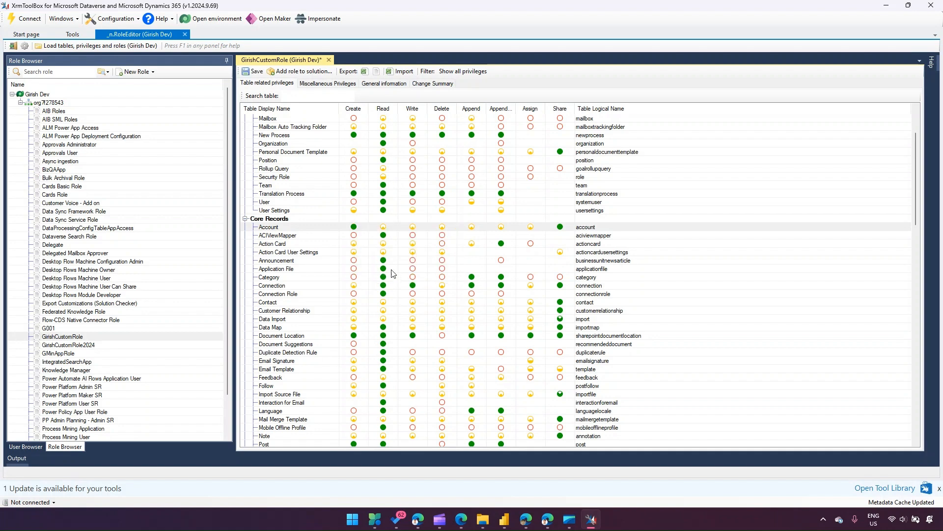
left_click(412, 229)
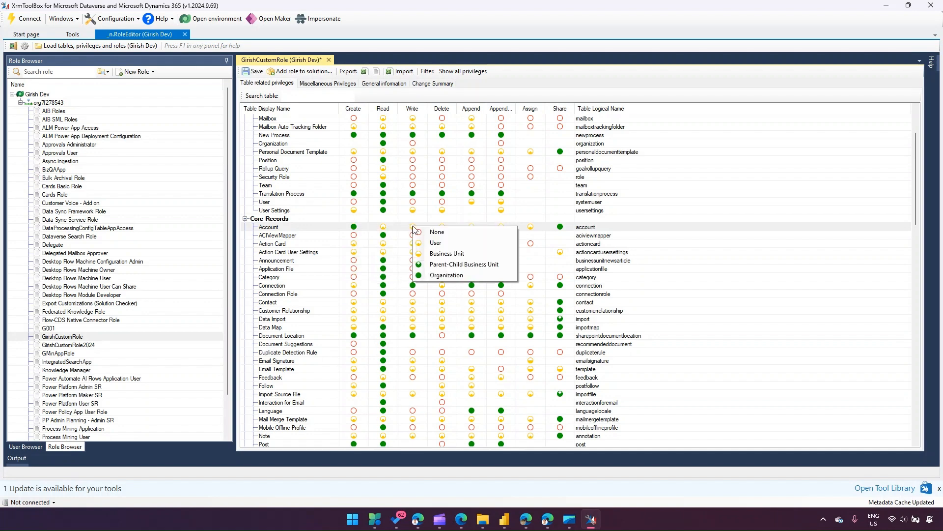
left_click(434, 245)
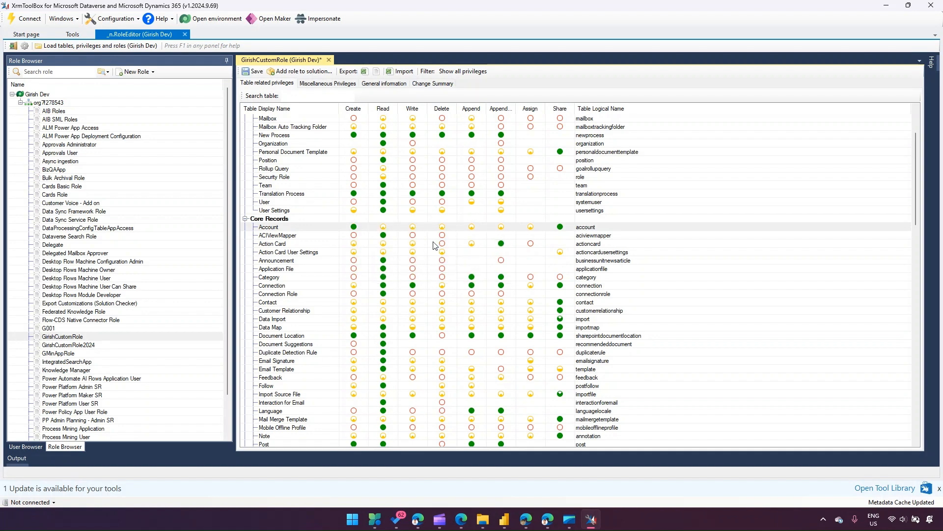
left_click(472, 230)
left_click(488, 242)
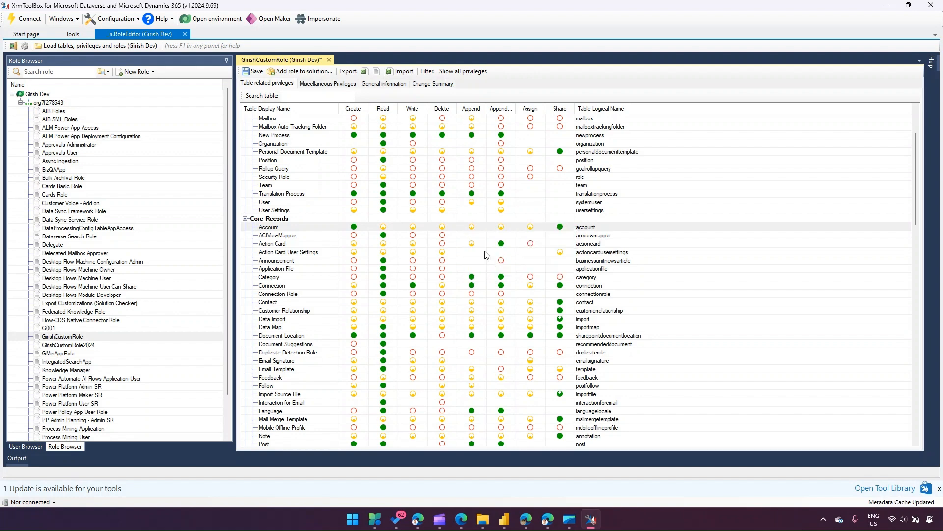
left_click(502, 230)
left_click(522, 276)
Review the role's miscellaneous privileges and general information
left_click(334, 84)
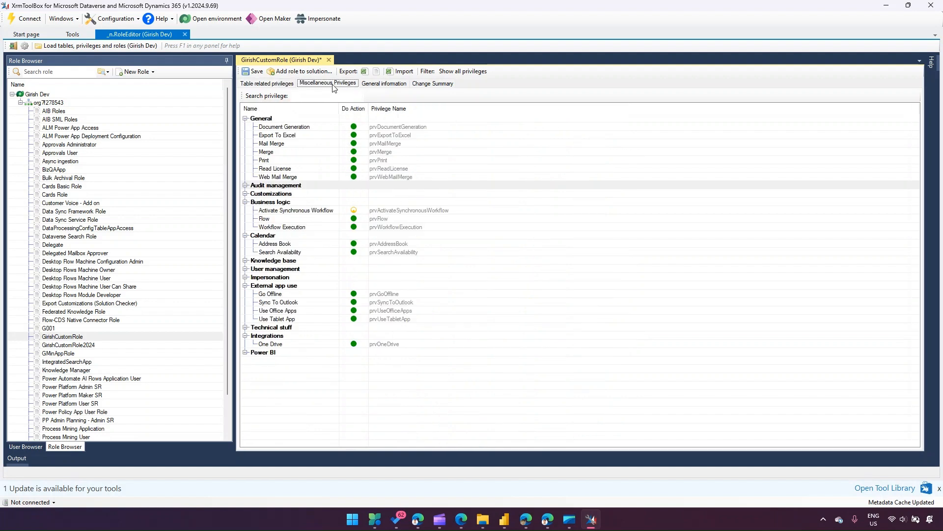
left_click(384, 84)
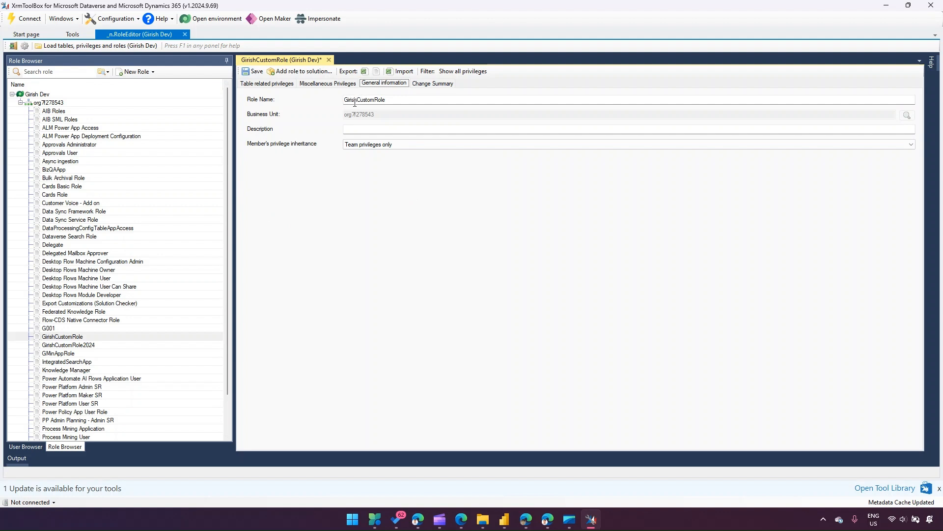
left_click(308, 72)
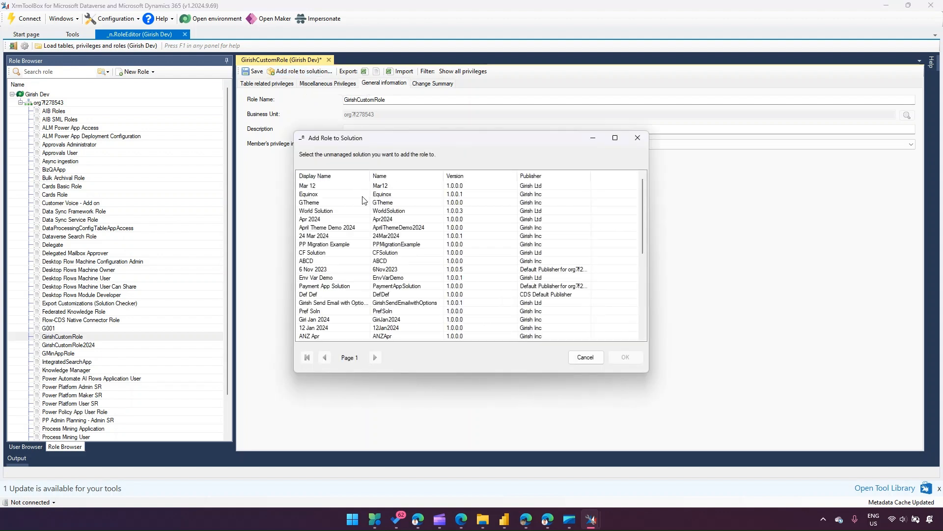
left_click(322, 204)
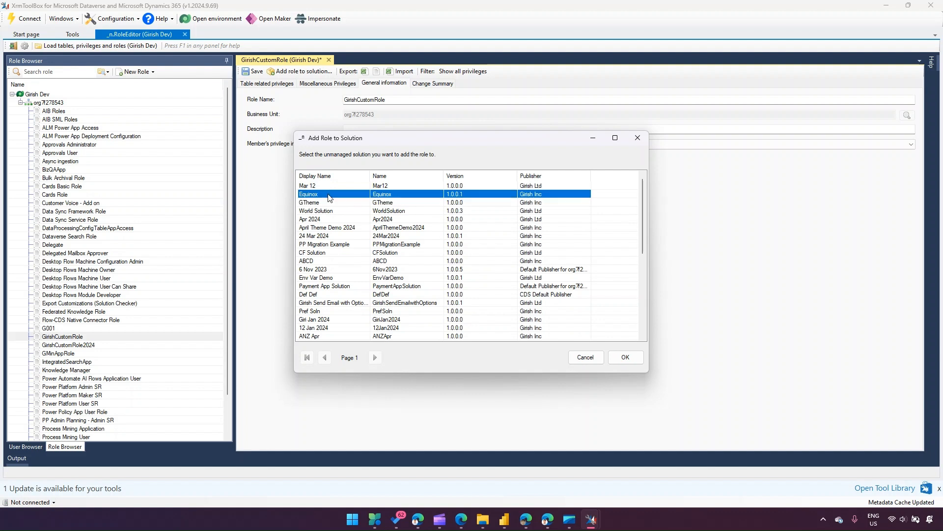
left_click(327, 211)
left_click(326, 236)
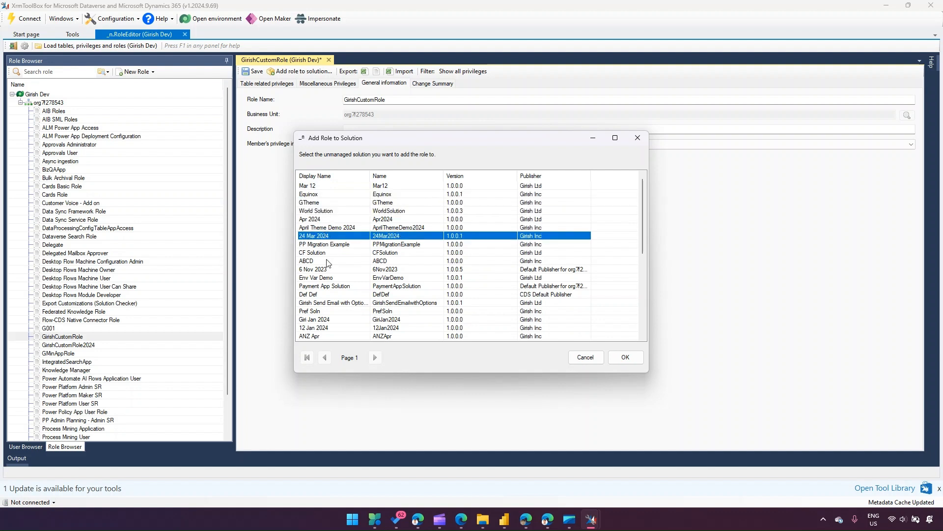
left_click(329, 262)
left_click(330, 206)
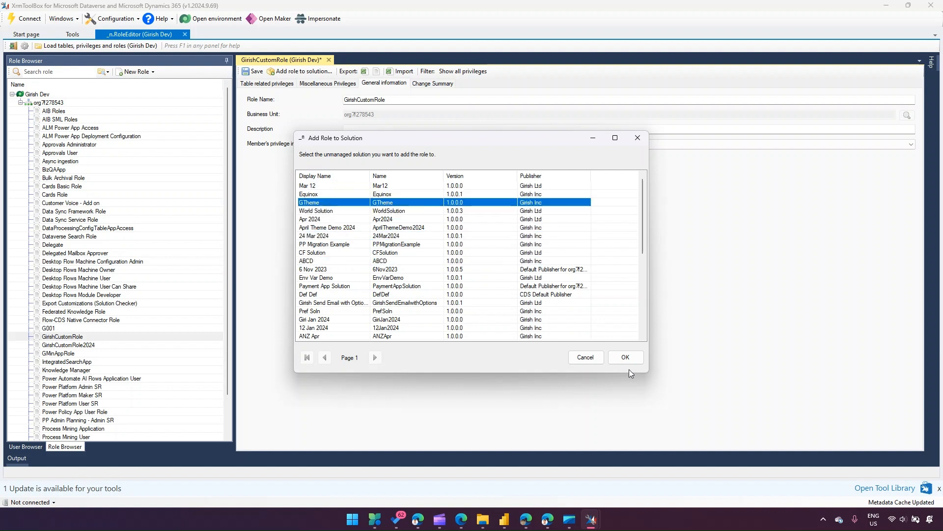
left_click(640, 140)
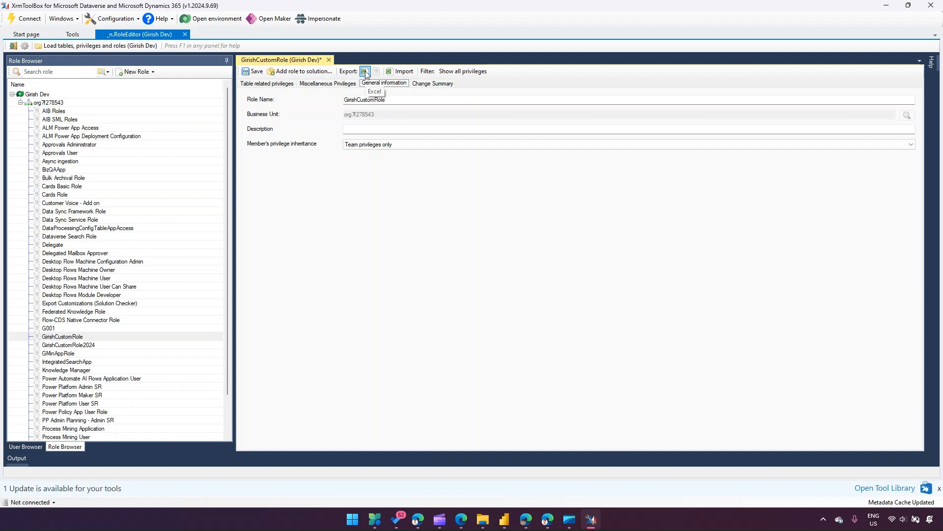
Display the role's table privileges and export the role to an Excel file in Downloads under its suggested name
left_click(268, 83)
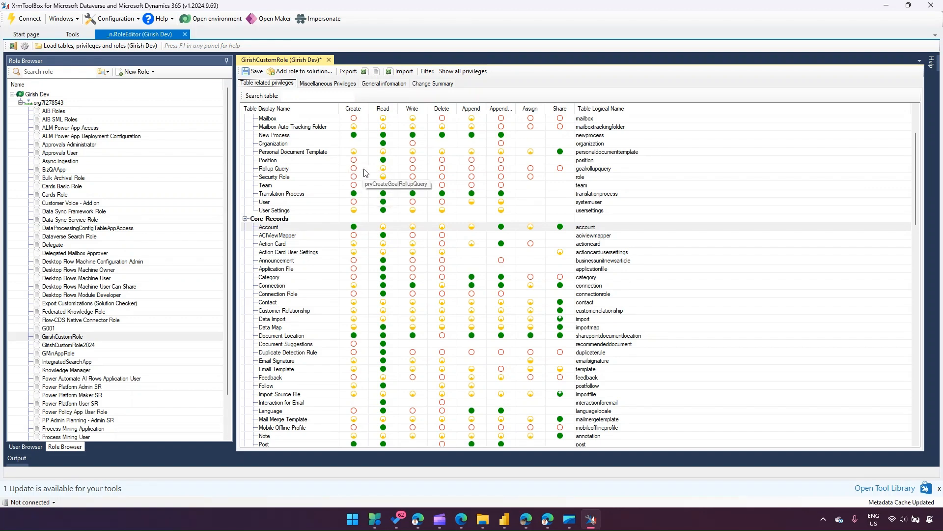
left_click(365, 71)
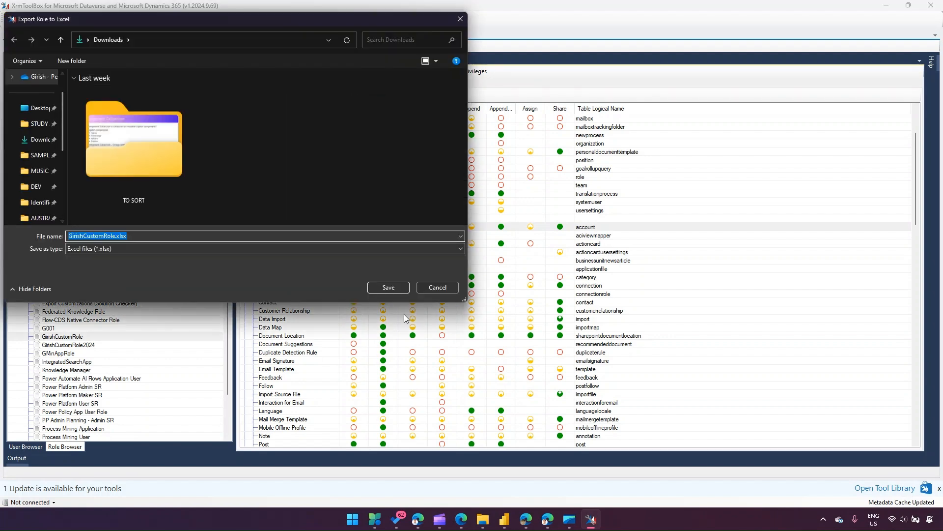
left_click(389, 288)
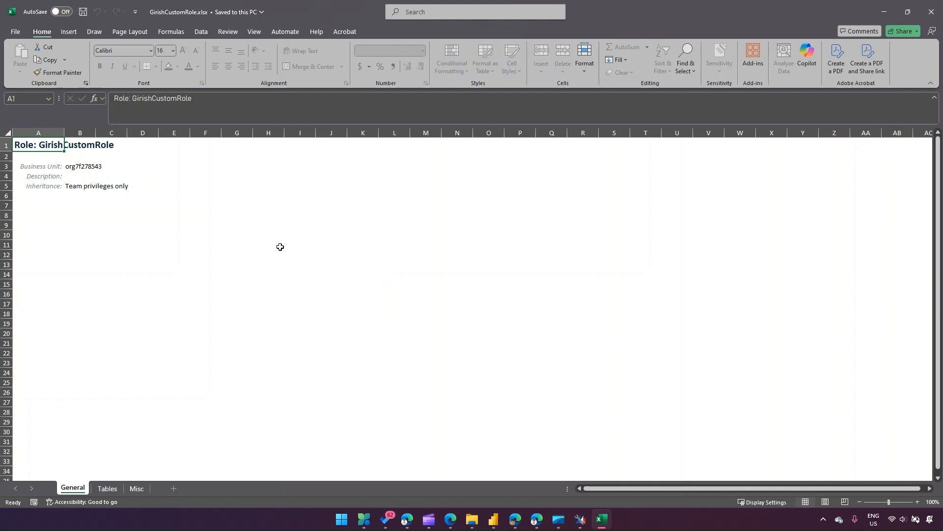
Examine the role details on the exported workbook's General sheet and the table privileges on its Tables sheet
left_click(147, 245)
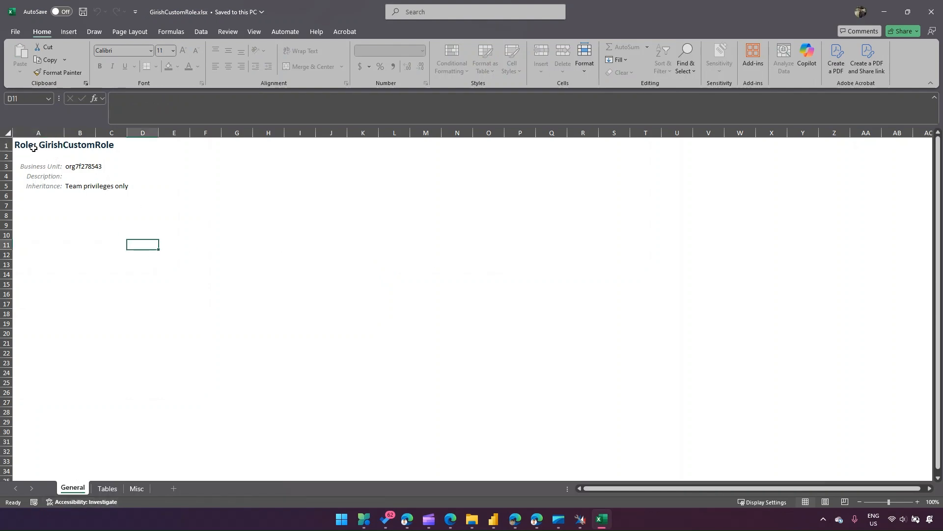
left_click_drag(34, 145, 259, 236)
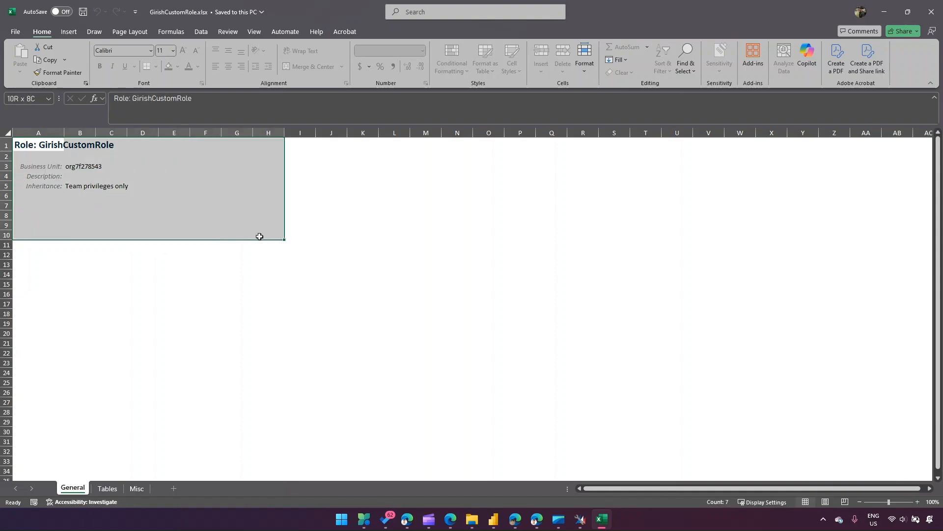
left_click(108, 488)
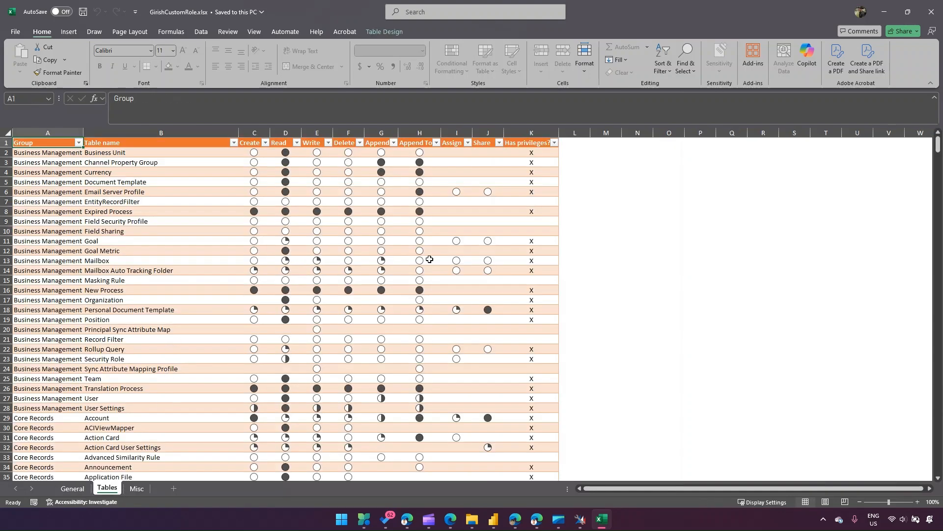
left_click(638, 261)
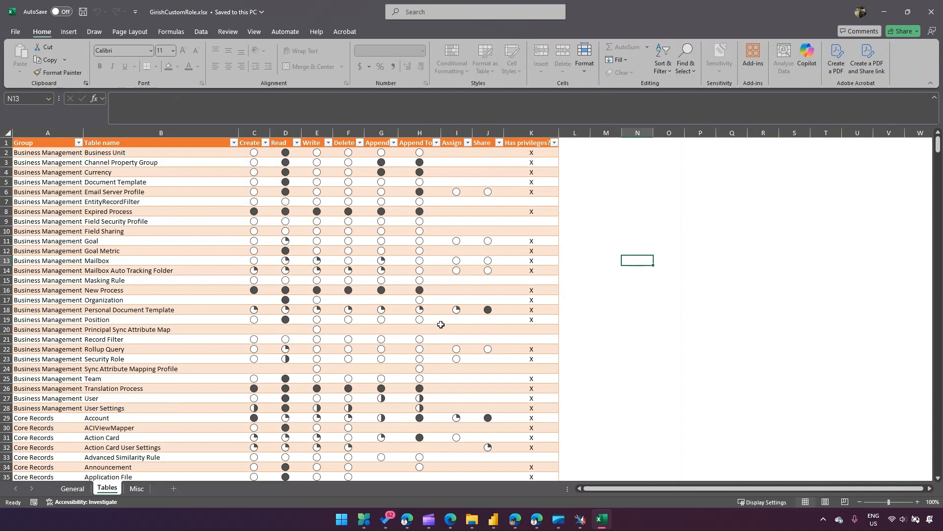
scroll(349, 240, "down", 2)
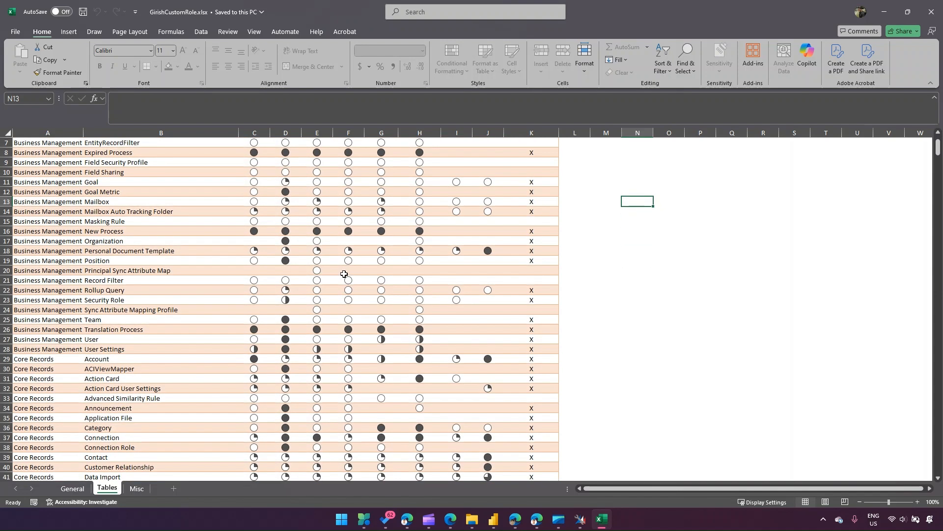
scroll(344, 274, "up", 2)
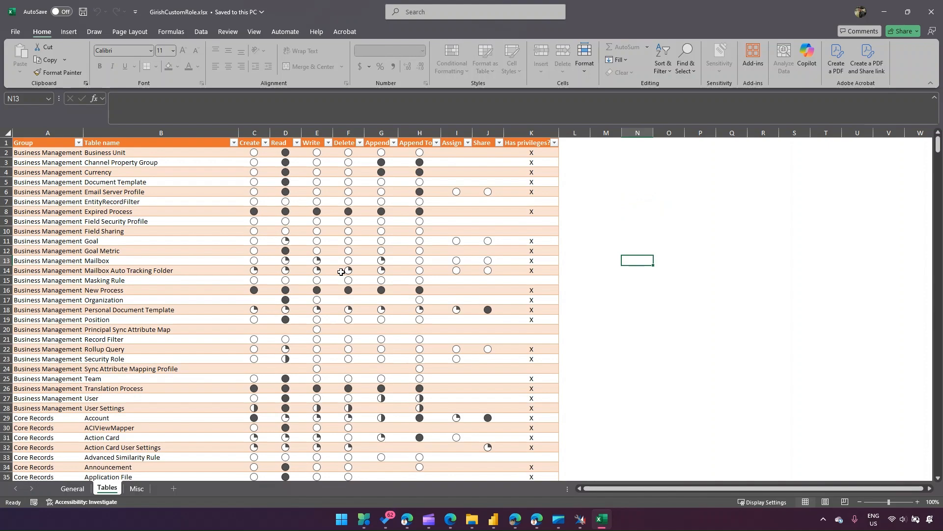
scroll(339, 271, "down", 5)
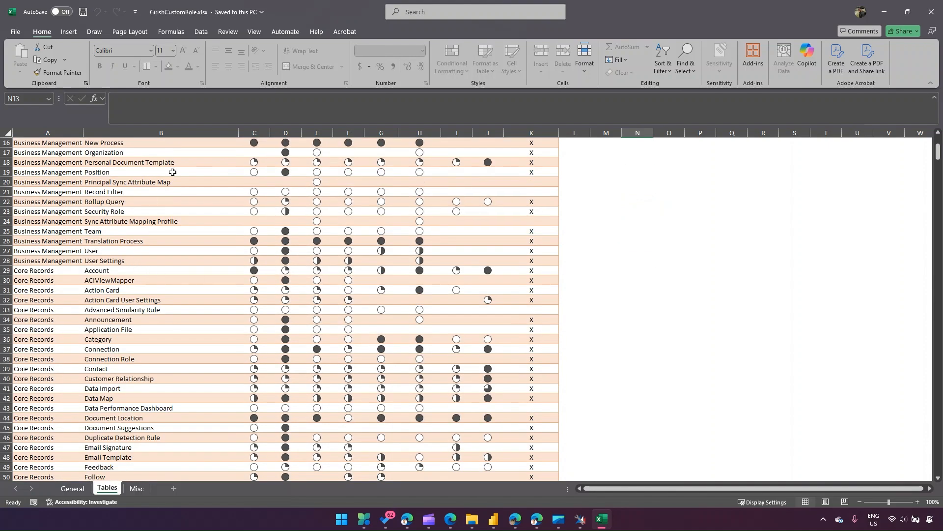
left_click_drag(939, 155, 935, 344)
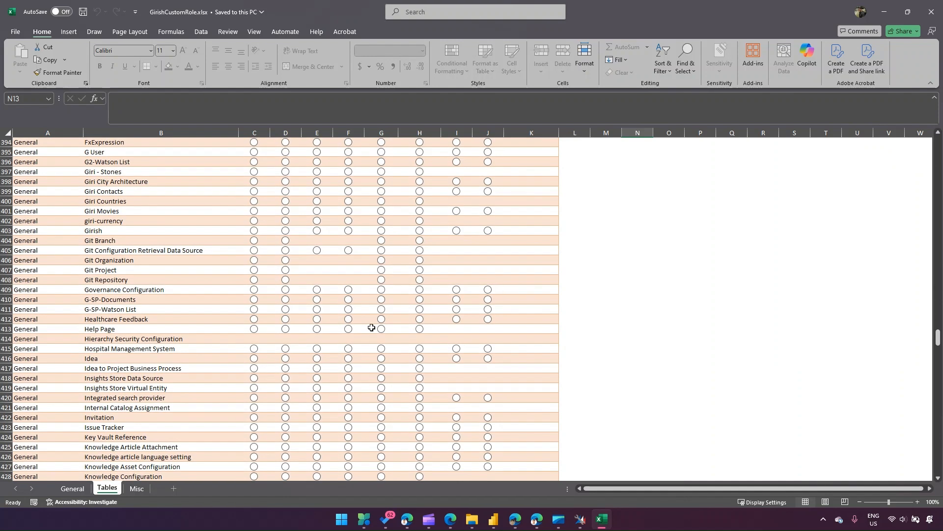
Examine the miscellaneous privileges on the exported workbook's Misc sheet, including the Bulk Edit and Bulk Delete rows
left_click(137, 488)
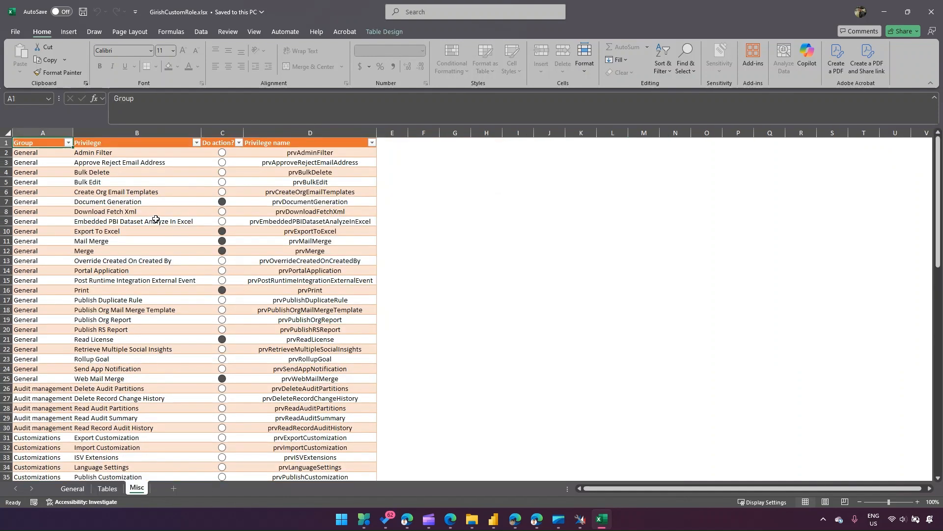
scroll(156, 218, "down", 20)
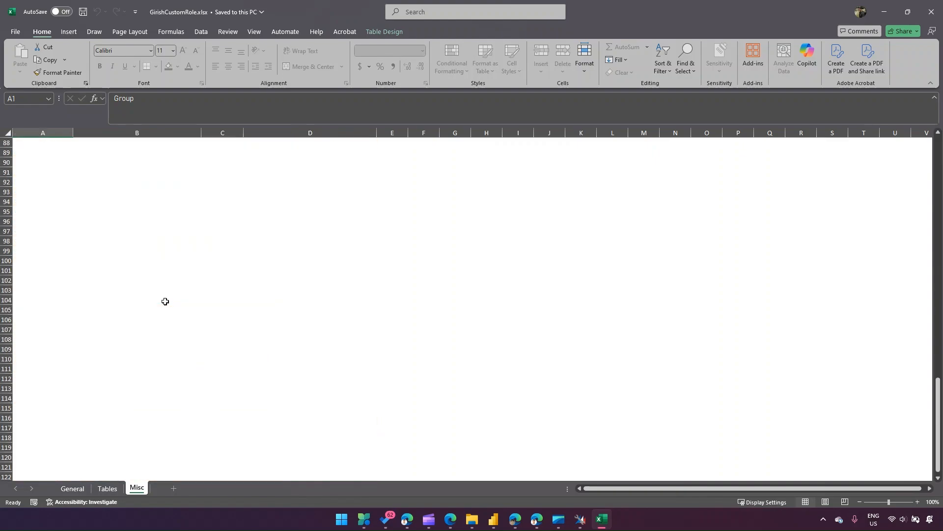
scroll(165, 302, "up", 20)
scroll(224, 148, "up", 8)
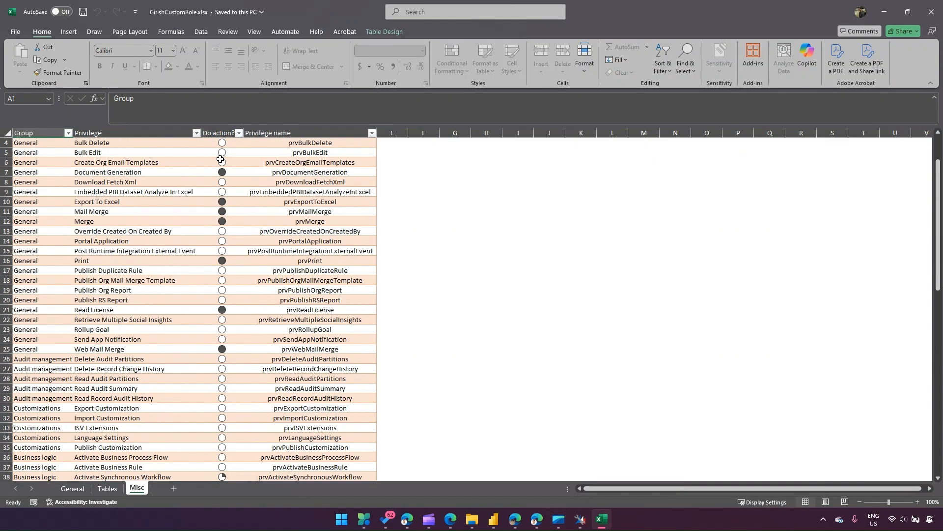
left_click(201, 202)
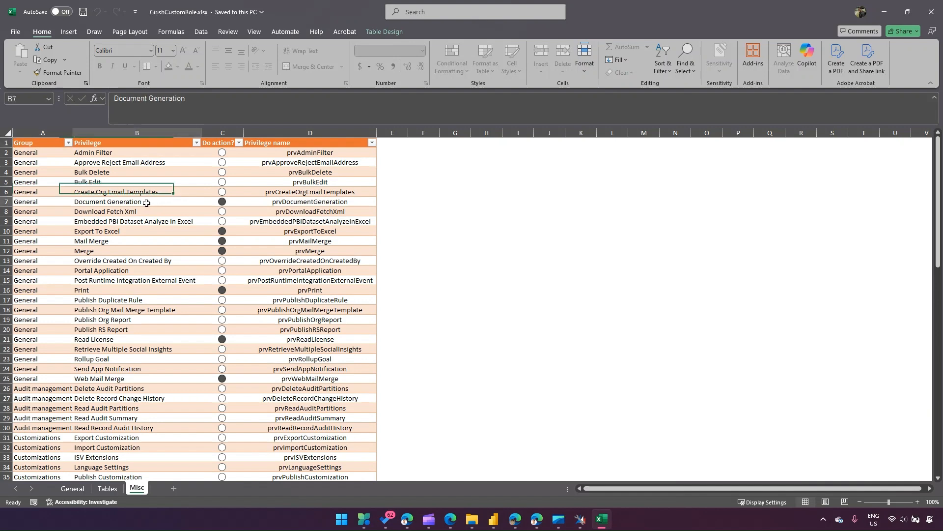
left_click(138, 180)
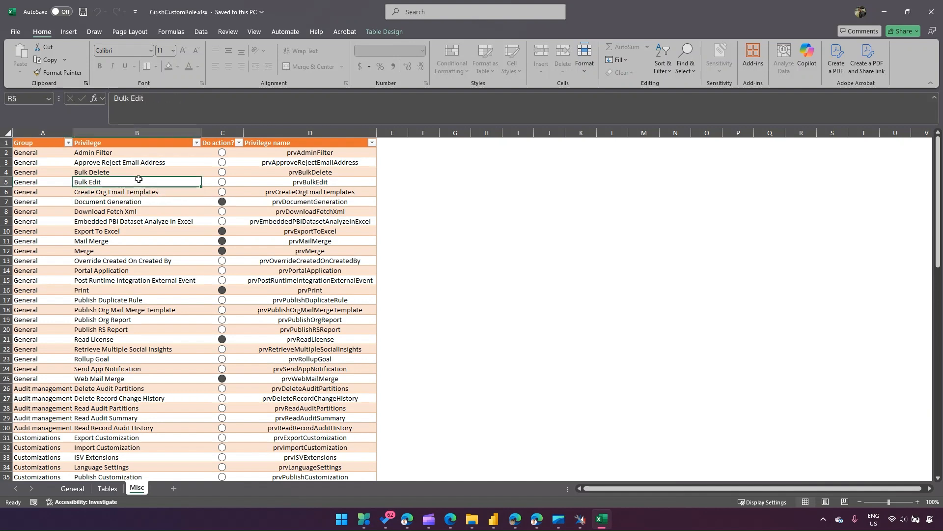
left_click(200, 174)
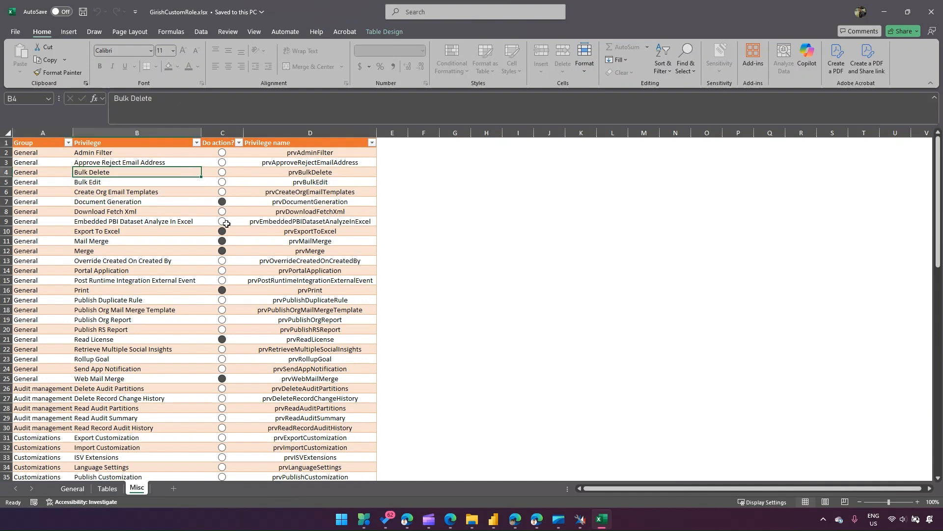
Return to RoleEditor in XrmToolBox and export the role as a Markdown file in Downloads
left_click(885, 13)
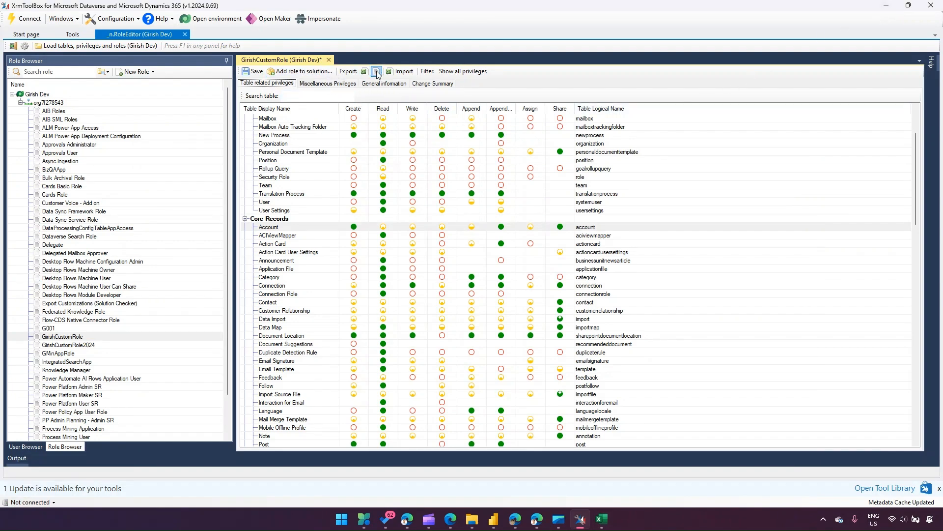
left_click(376, 73)
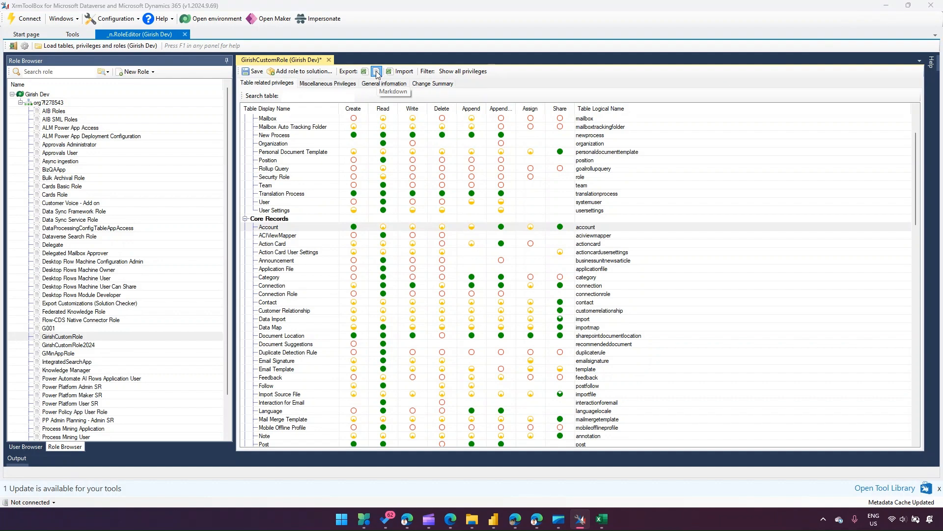
left_click(388, 288)
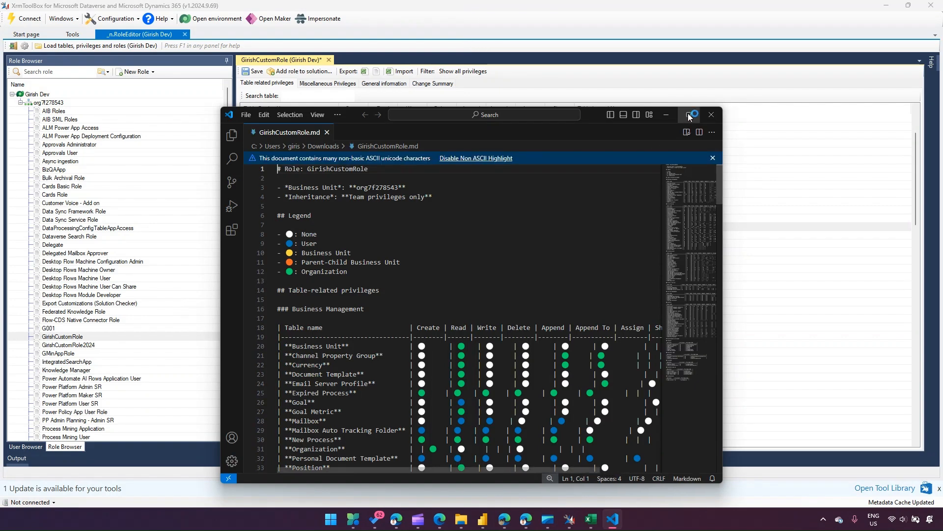
Preview the exported Markdown file beside its source in a wider pane and examine its legend and privilege tables
mouse_move(687, 113)
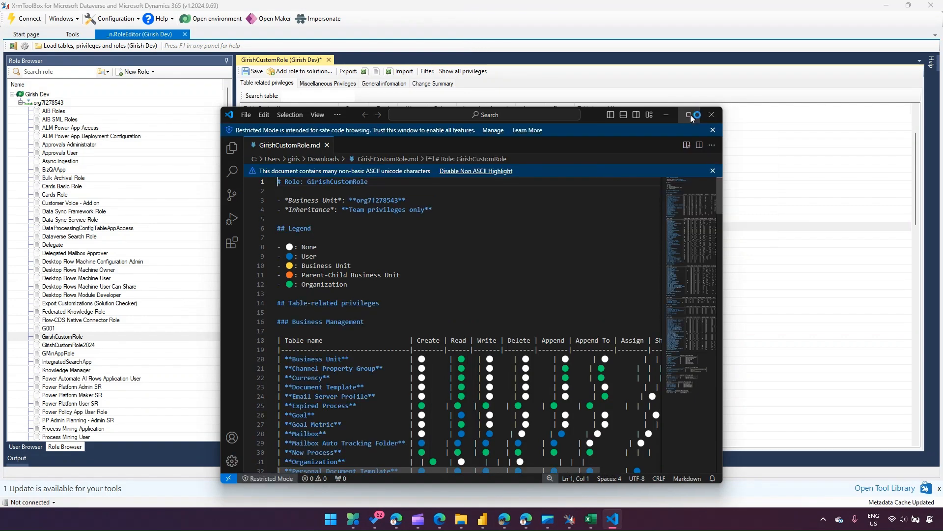
left_click(689, 115)
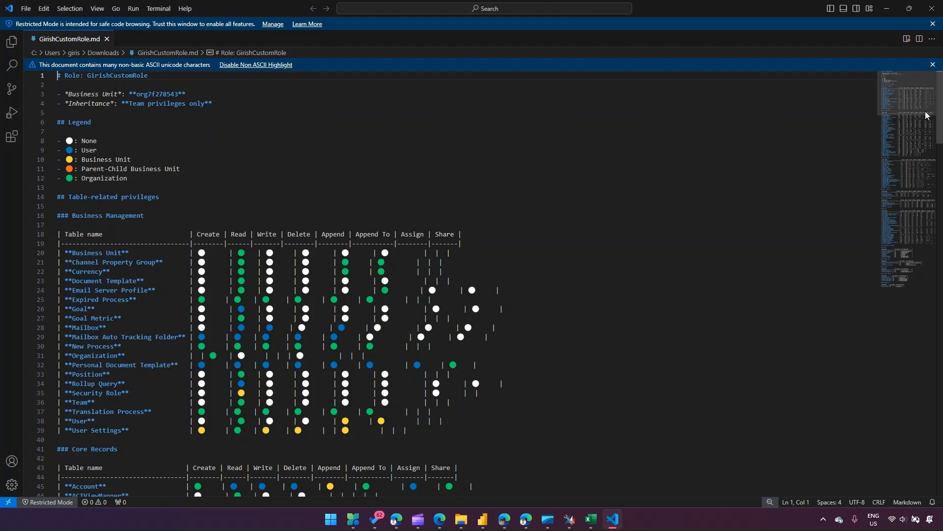
mouse_move(940, 107)
left_mouse_down()
mouse_move(941, 460)
mouse_move(941, 106)
left_mouse_up()
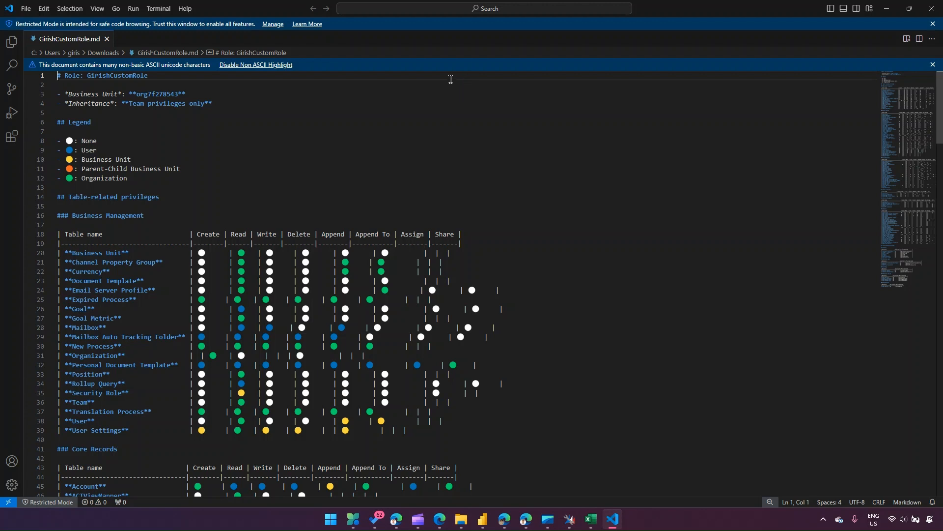
left_click(907, 39)
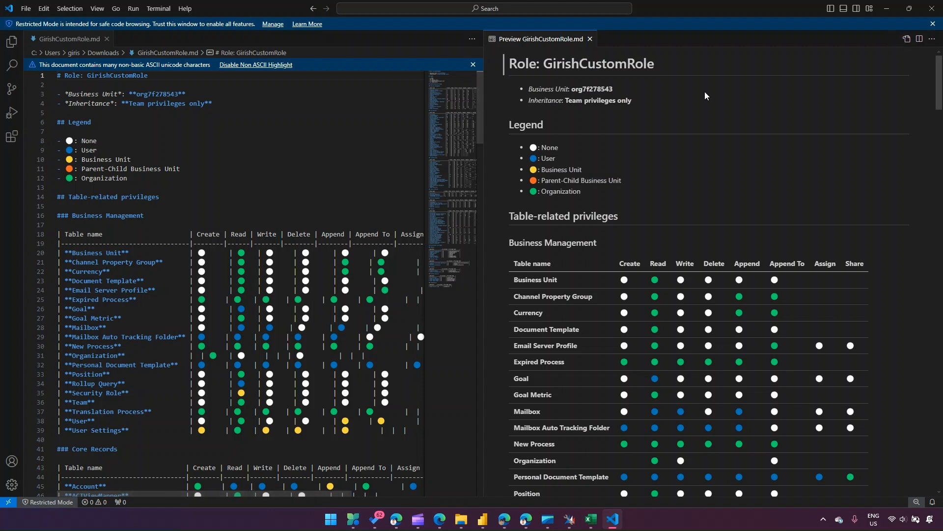
left_click_drag(483, 95, 225, 96)
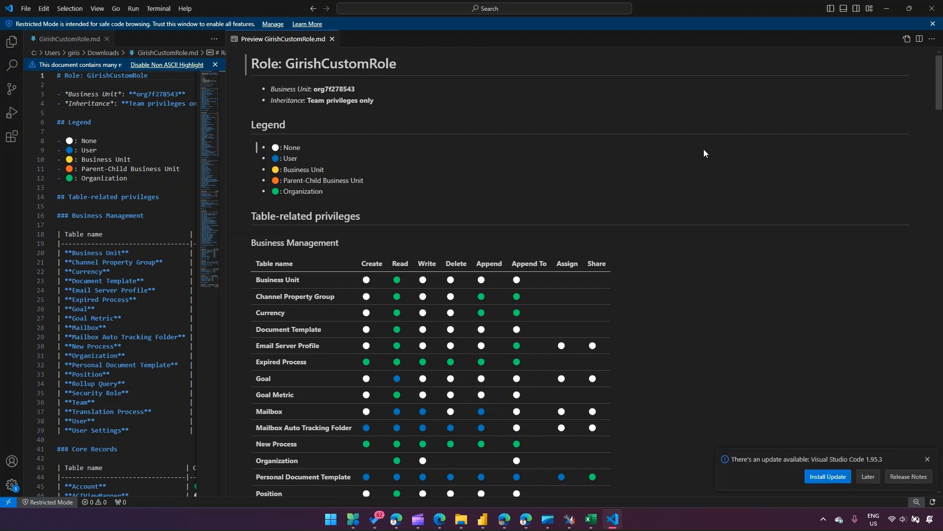
scroll(707, 155, "down", 3)
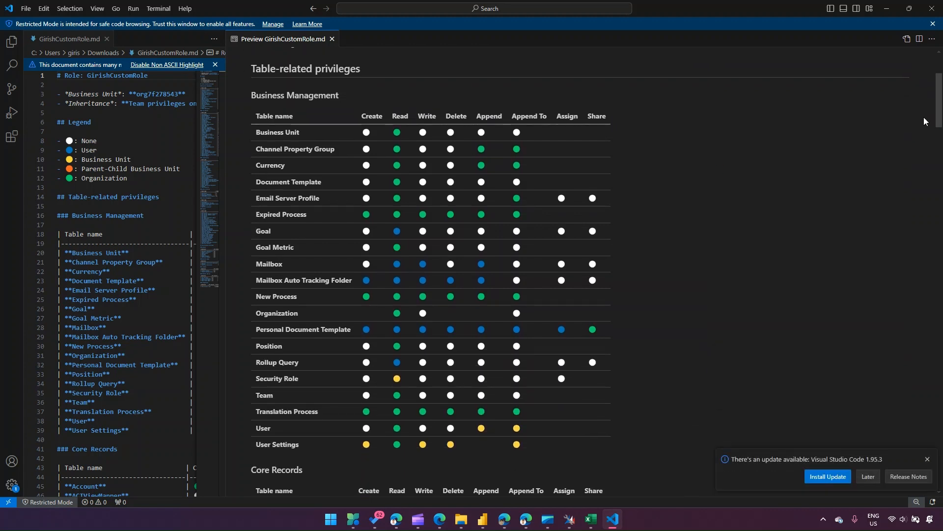
left_click_drag(939, 106, 917, 420)
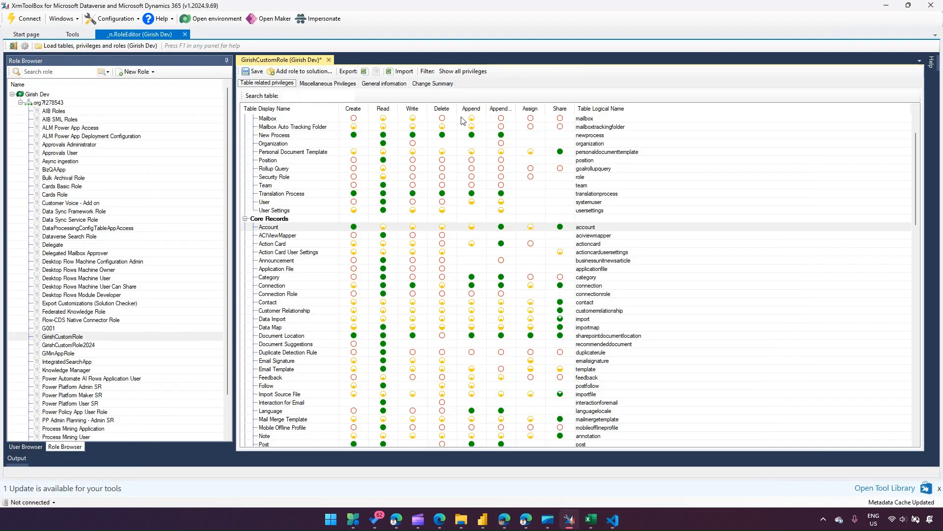
left_click(887, 9)
Show all table privileges of the role, including the unassigned ones
left_click(468, 71)
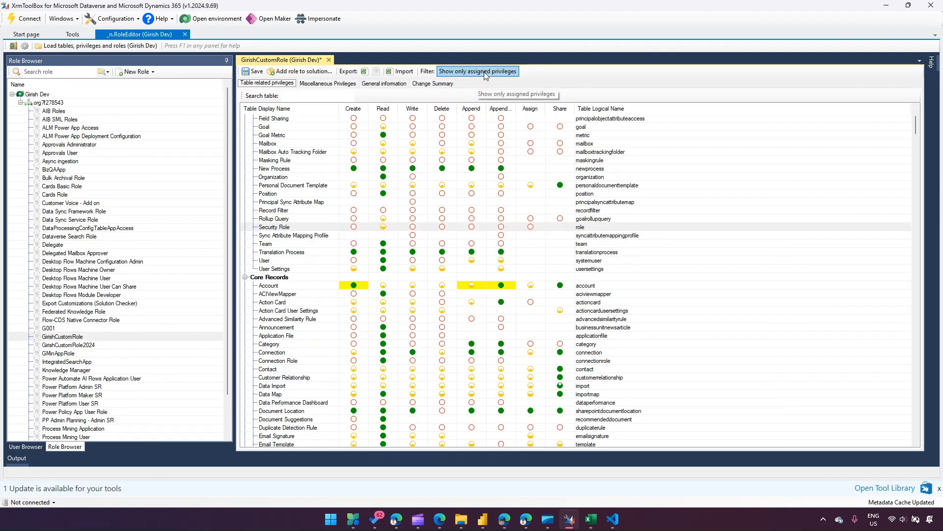
Compare the role's table privileges filtered to assigned ones with the full list, leaving all privileges shown
left_click(485, 74)
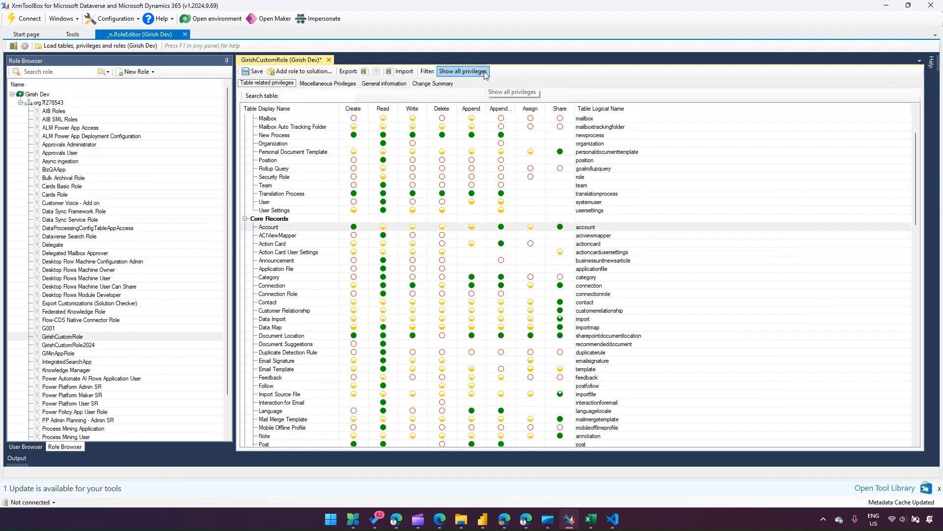
left_click(459, 73)
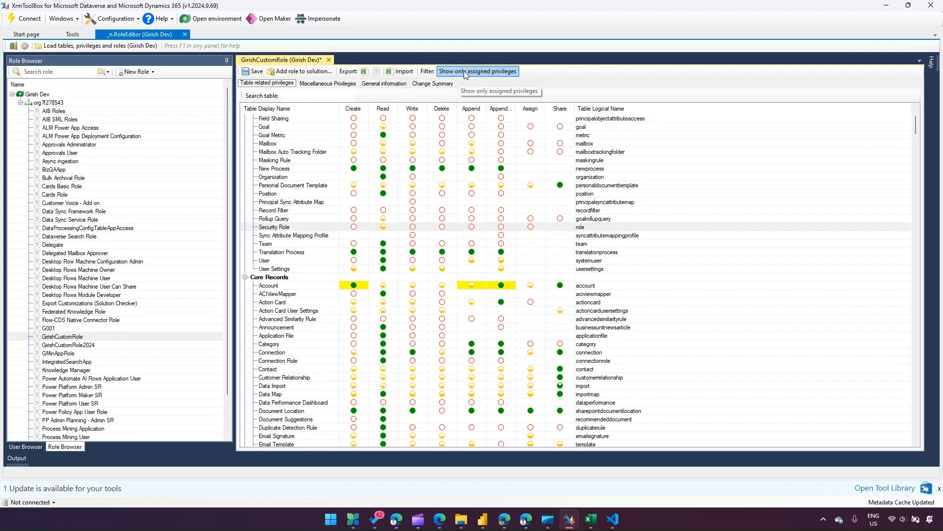
left_click(472, 72)
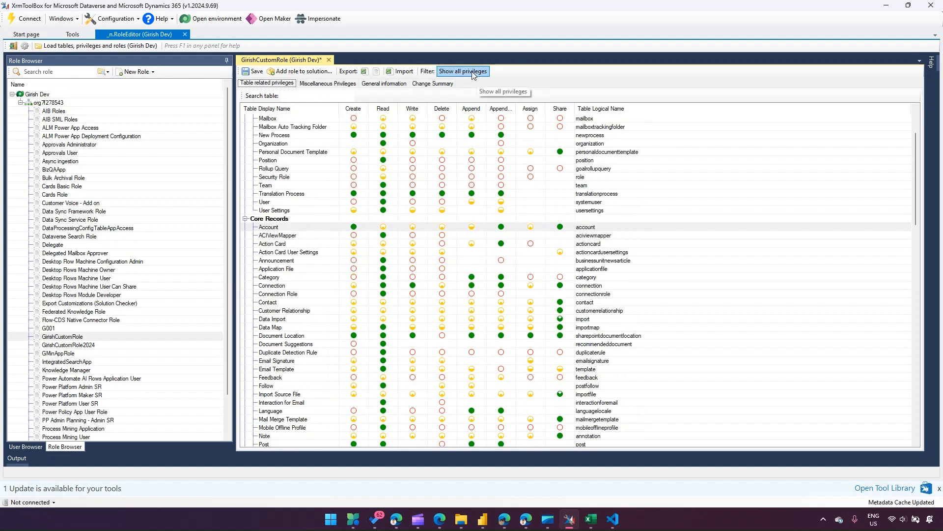
left_click(472, 71)
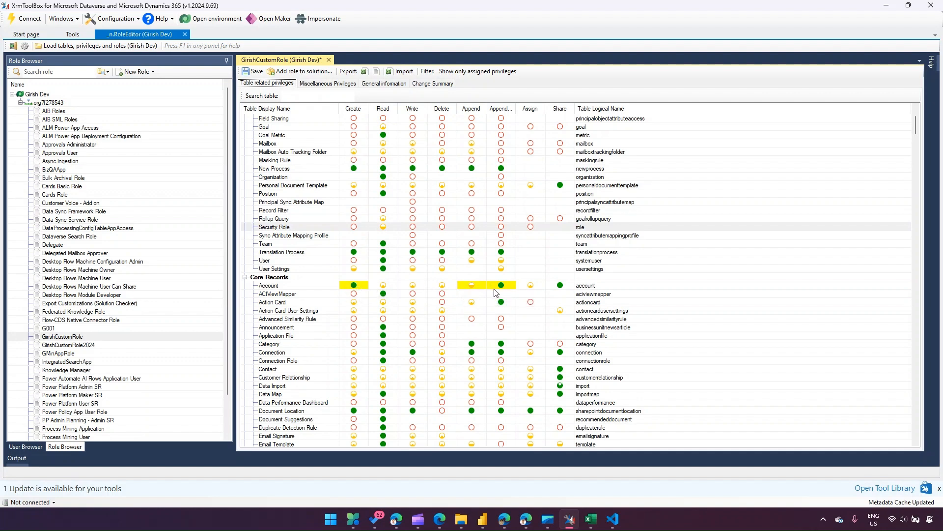
scroll(473, 295, "down", 12)
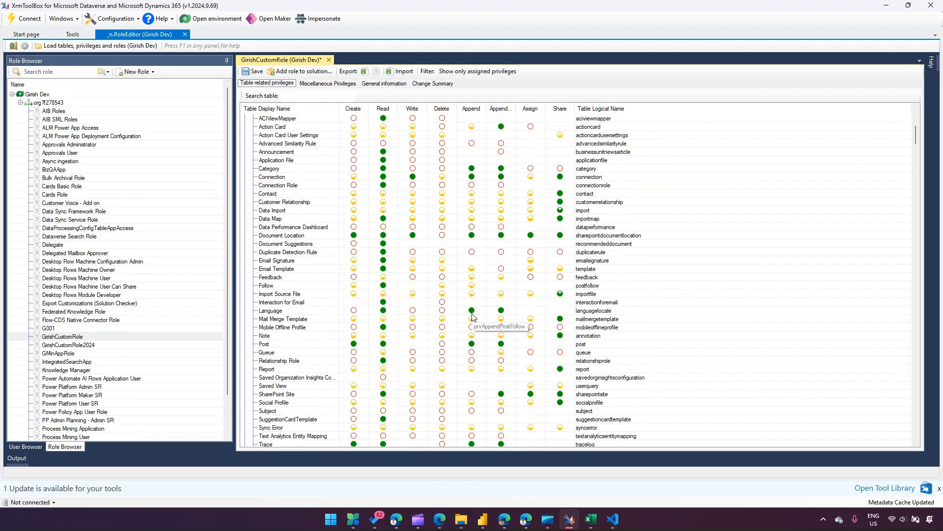
scroll(827, 238, "up", 12)
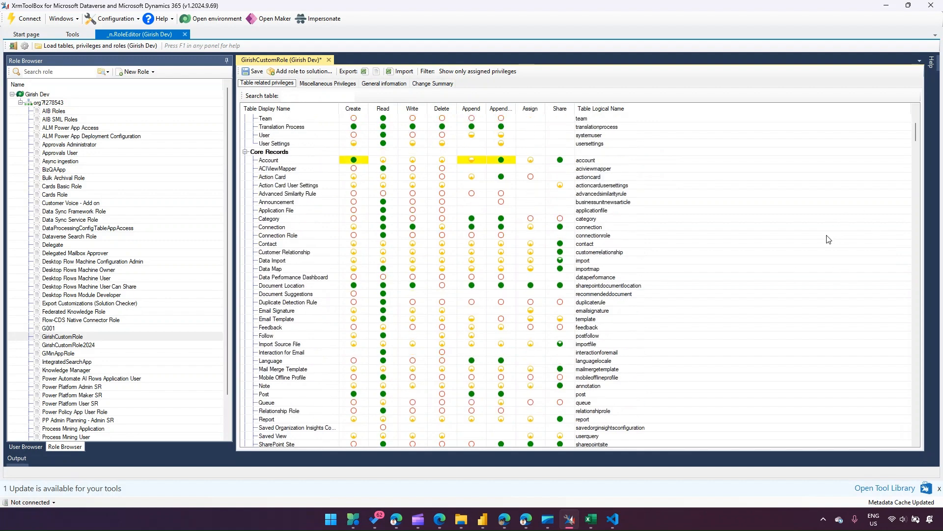
scroll(792, 255, "up", 1)
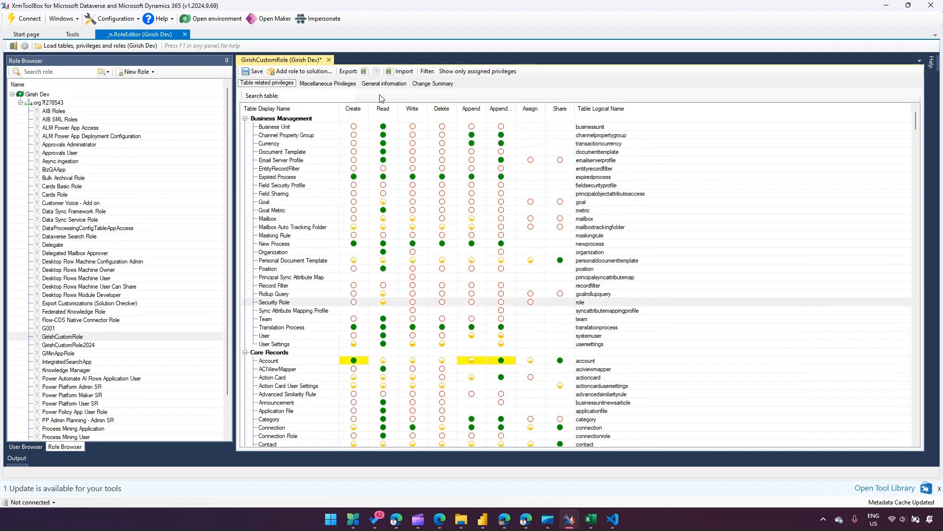
Grant the miscellaneous privileges Bulk Edit and Create Org Email Templates to the role
left_click(320, 84)
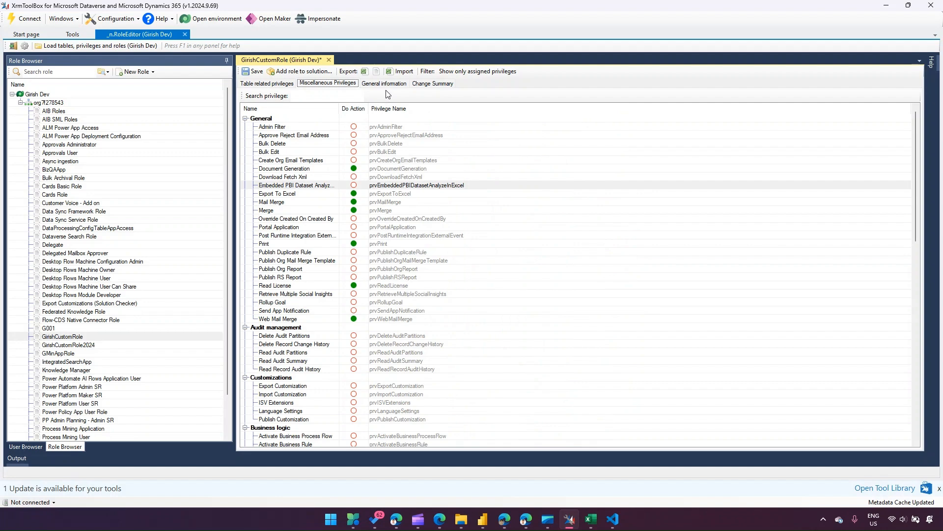
left_click(382, 85)
left_click(336, 84)
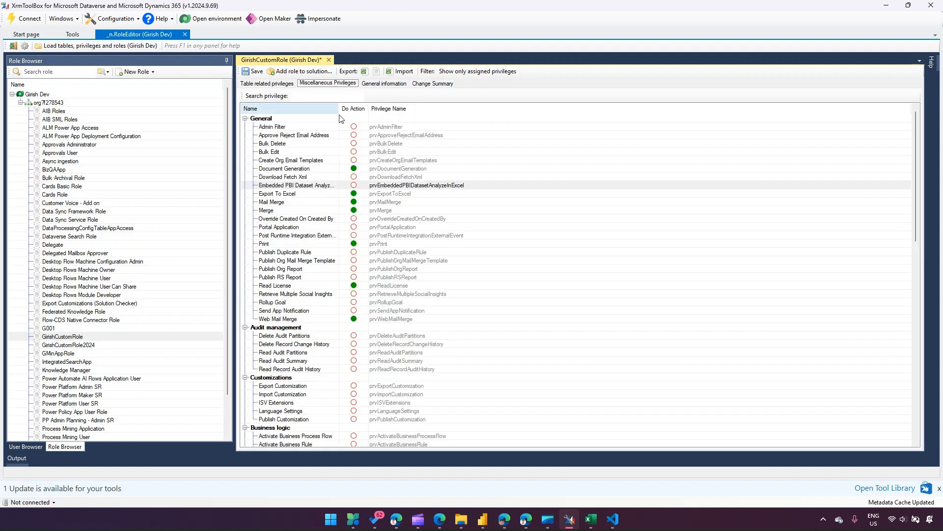
left_click(354, 153)
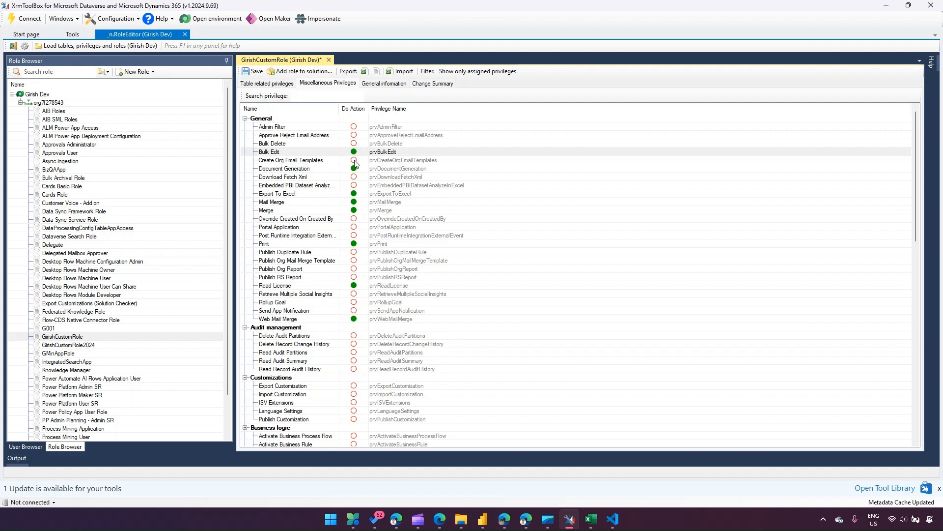
left_click(354, 161)
Grant Goal Create at the yellow level and Field Security Profile Read, Write and Delete at the full green level, and save the role
left_click(278, 84)
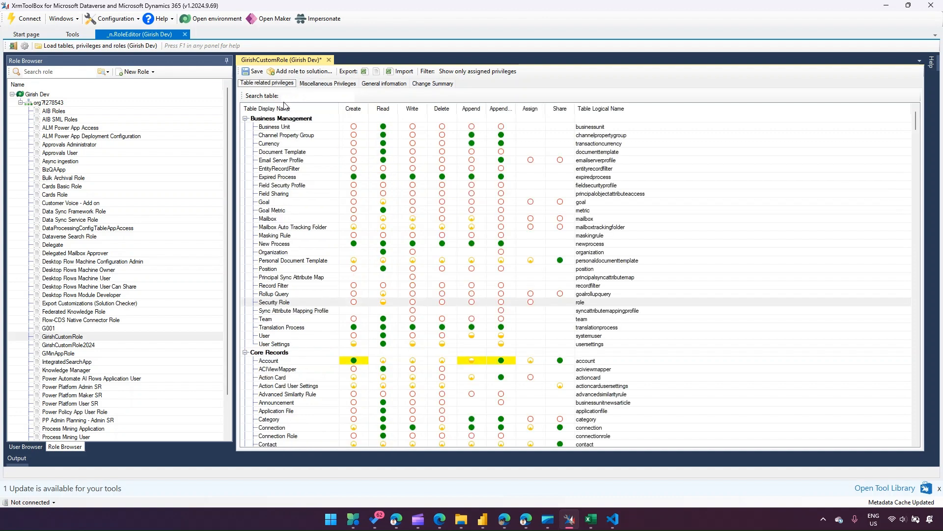
left_click(355, 202)
left_click(384, 193)
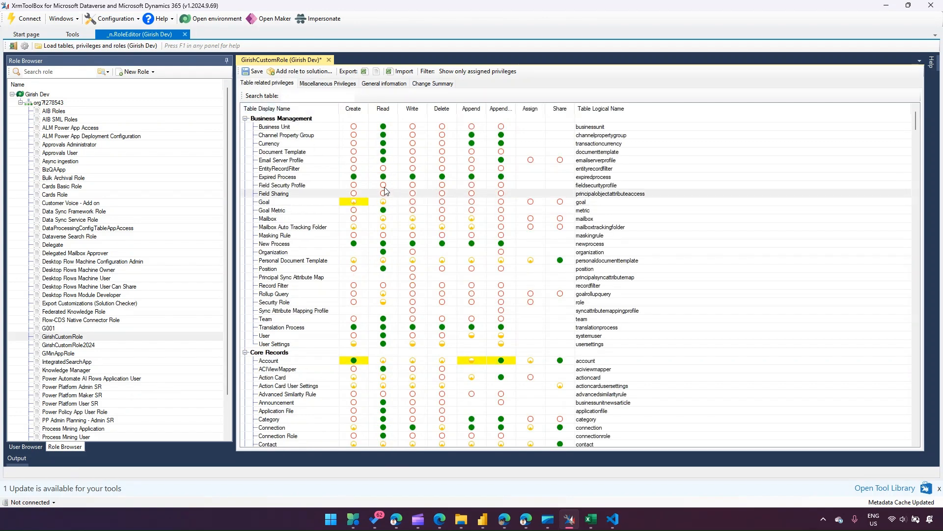
left_click(384, 186)
left_click(384, 186)
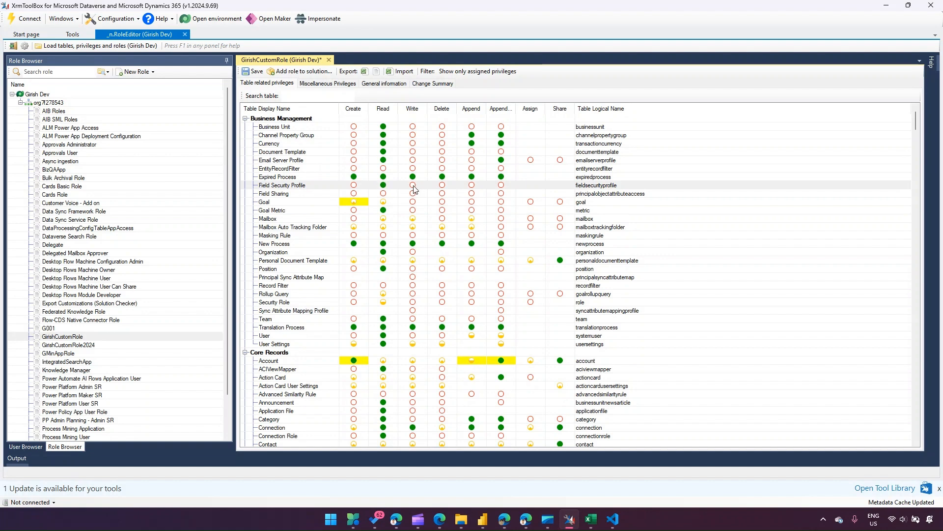
right_click(444, 188)
left_click(462, 193)
left_click(250, 74)
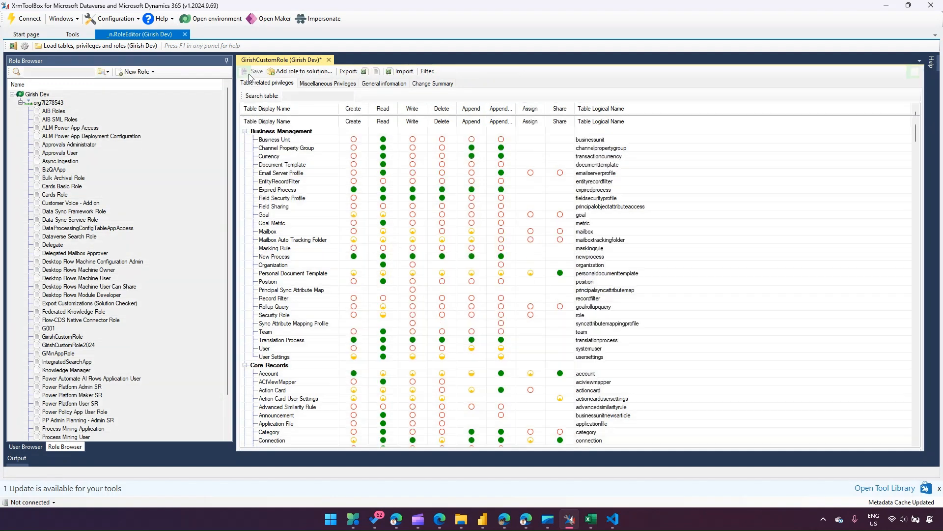
Review the role's general information and miscellaneous privileges with both filter settings, and return to only the assigned table privileges
left_click(323, 97)
left_click(374, 97)
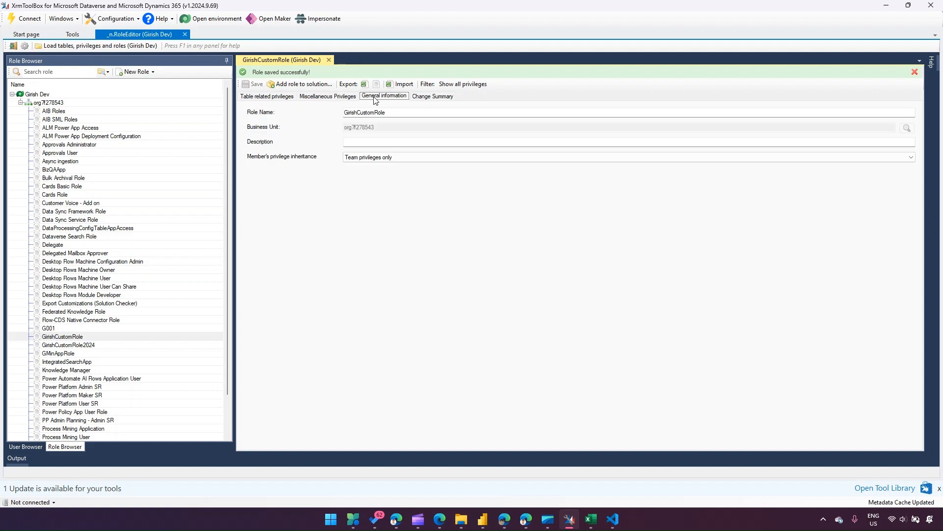
left_click(319, 97)
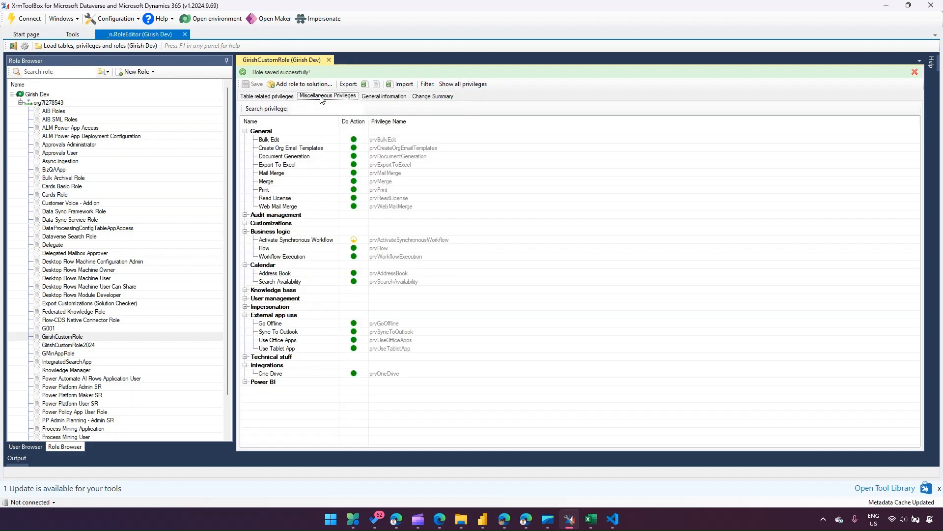
left_click(458, 84)
left_click(458, 84)
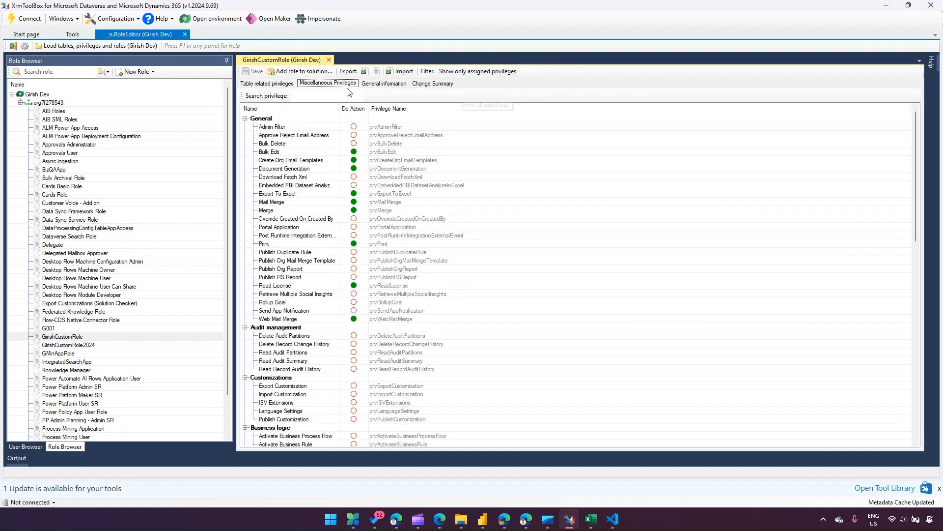
left_click(282, 87)
left_click(467, 84)
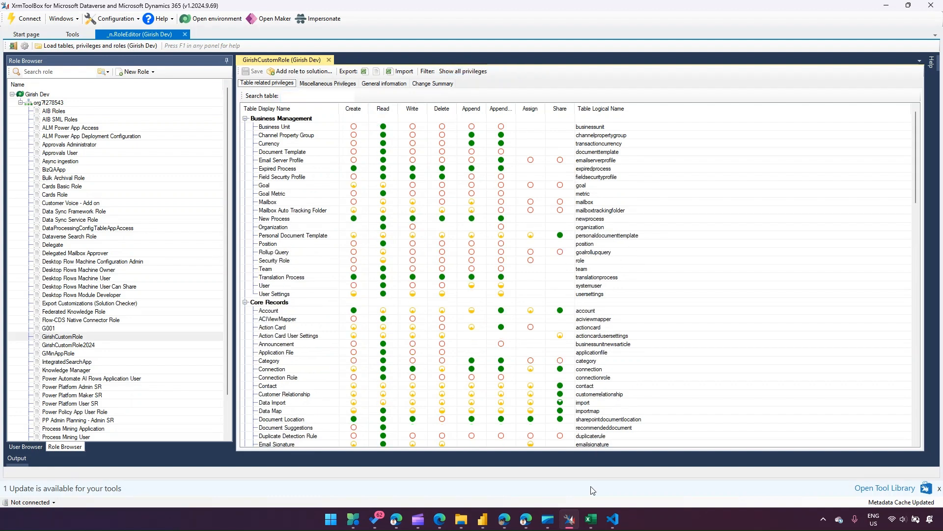
Switch to Visual Studio Code and examine the table-related and miscellaneous privileges in the exported Markdown preview
left_click(612, 519)
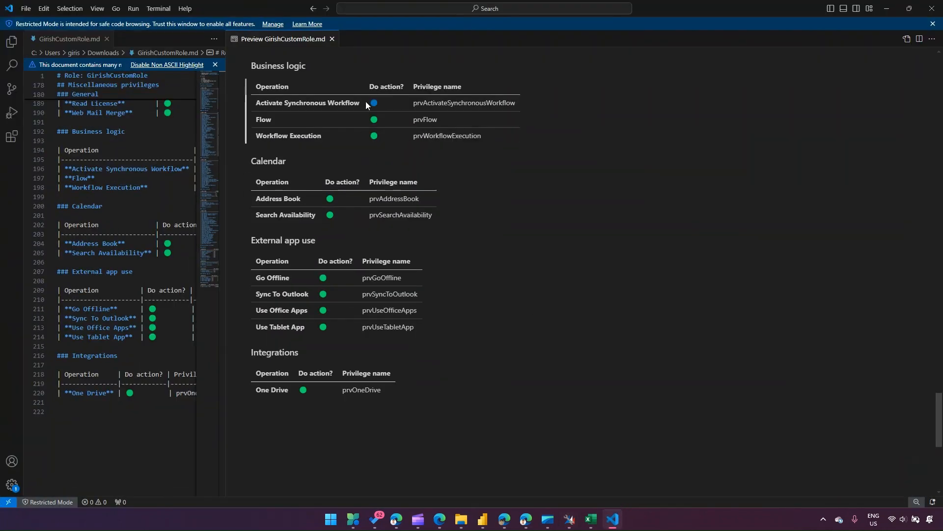
scroll(390, 201, "up", 10)
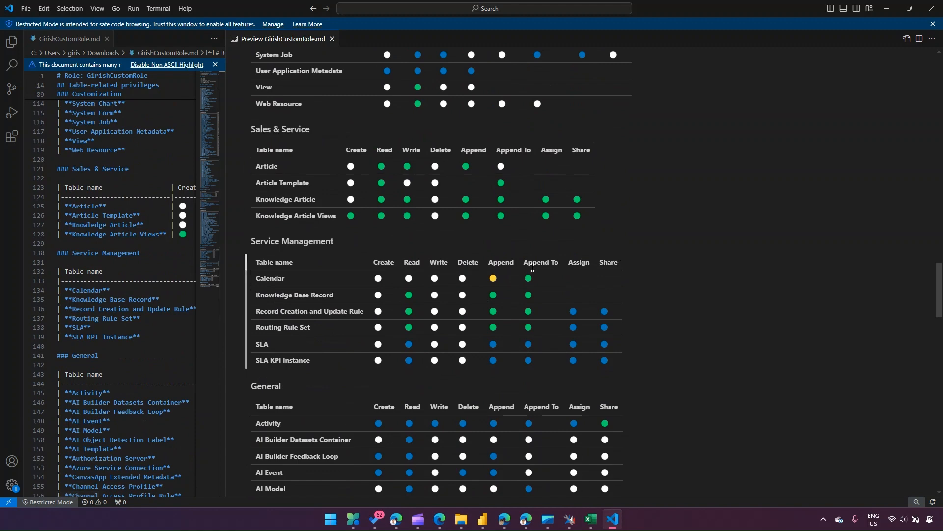
scroll(463, 285, "down", 10)
scroll(463, 285, "down", 6)
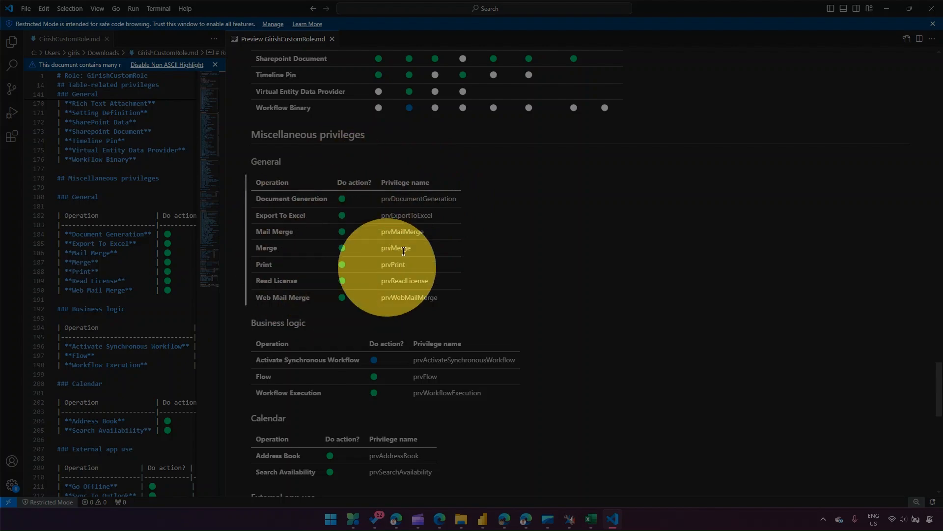
scroll(353, 295, "down", 3)
scroll(355, 347, "up", 2)
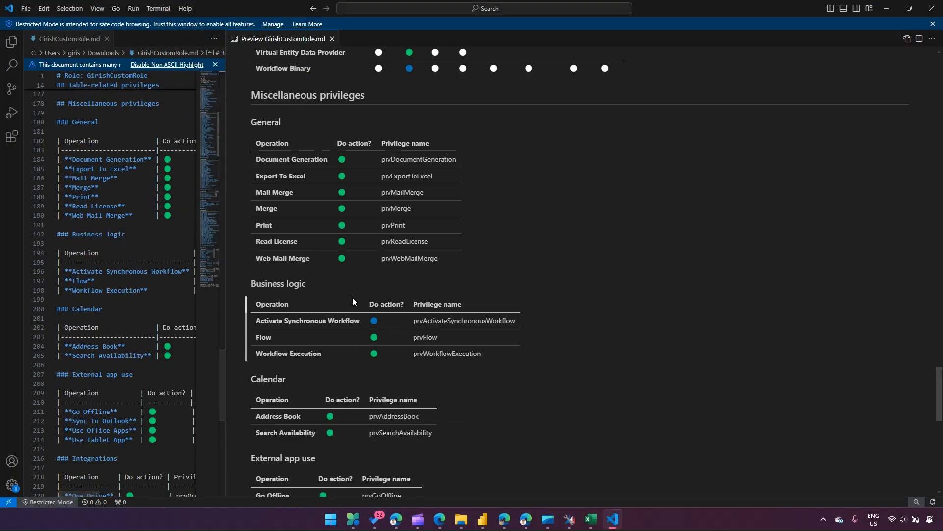
scroll(454, 355, "down", 2)
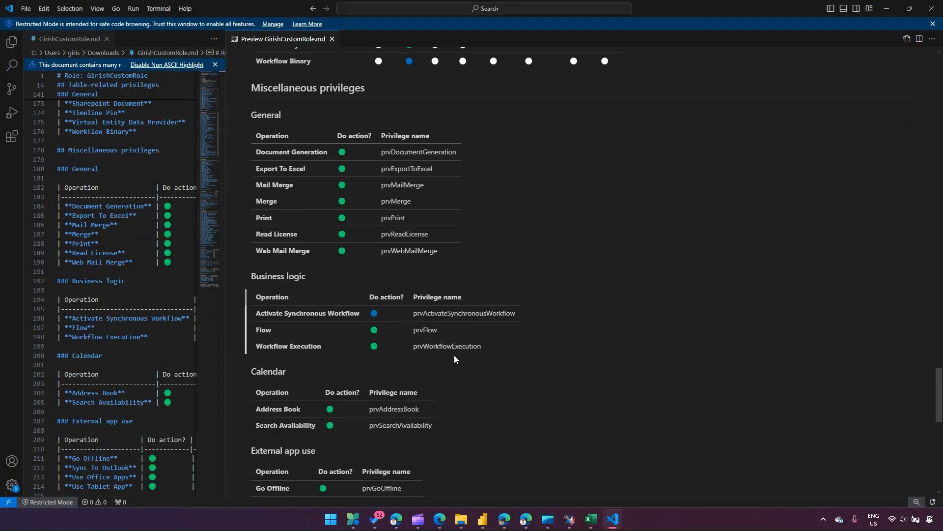
Return to RoleEditor in XrmToolBox and expand the organization's user groups in the User Browser
left_click(570, 520)
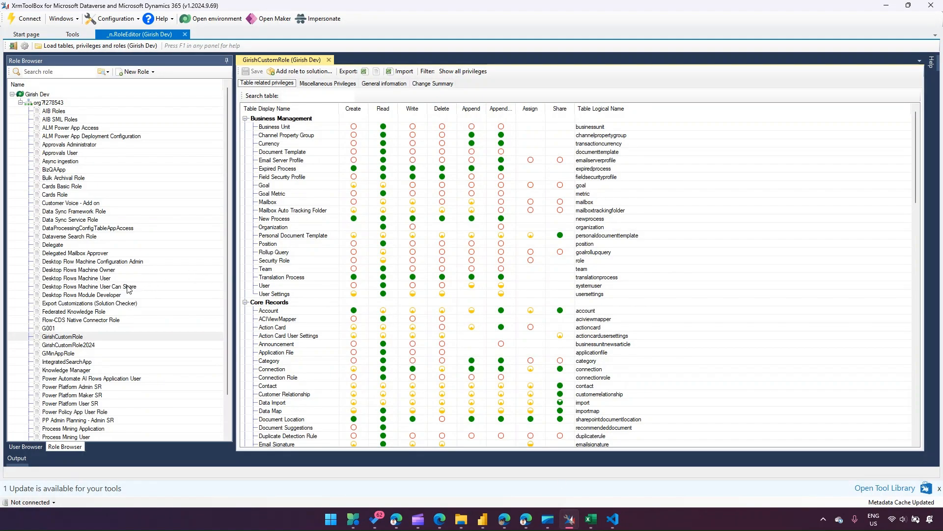
left_click(27, 446)
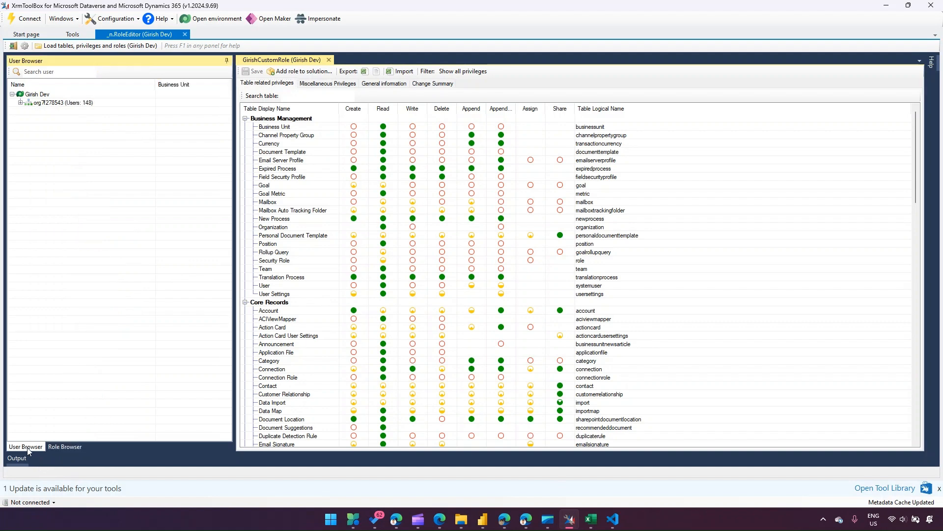
left_click(55, 449)
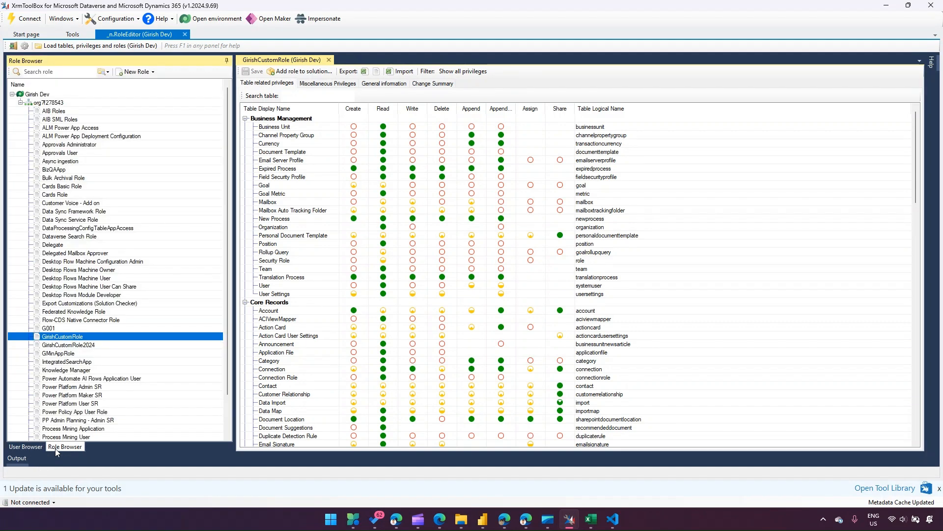
left_click(27, 448)
left_click(21, 103)
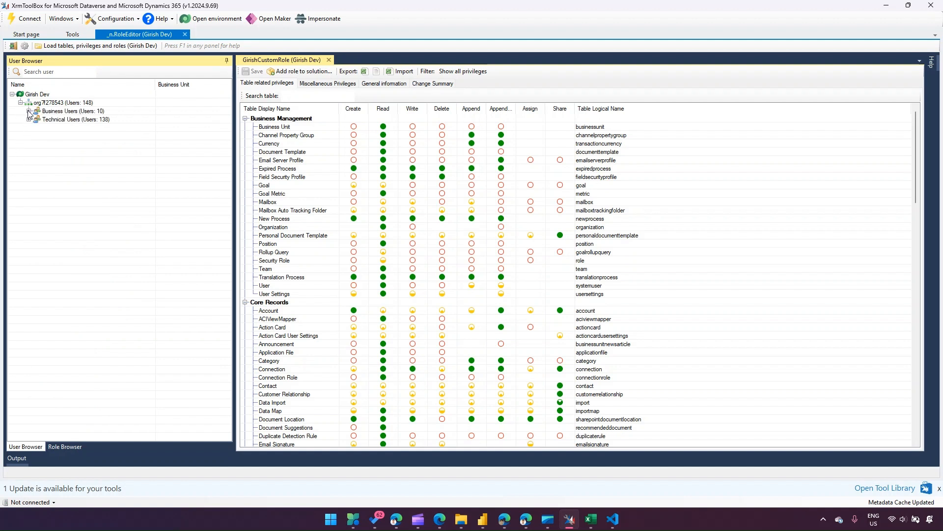
Examine the members listed under the Business Users and Technical Users groups, leaving the technical users expanded
left_click(28, 111)
left_click(28, 112)
left_click(28, 119)
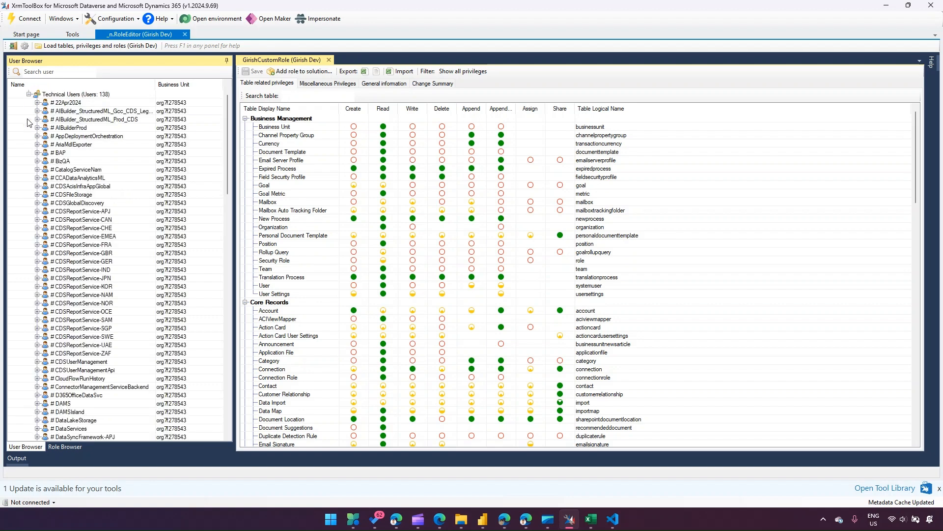
left_click(28, 95)
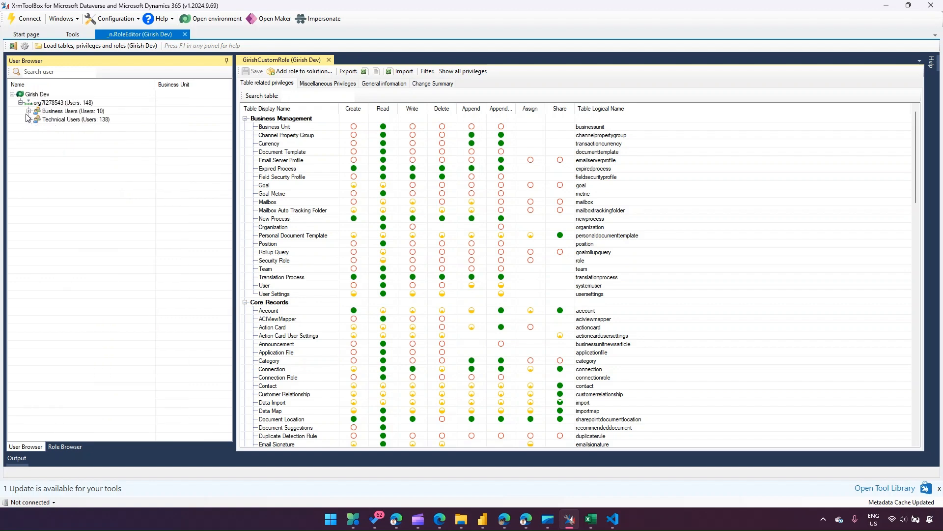
left_click(28, 120)
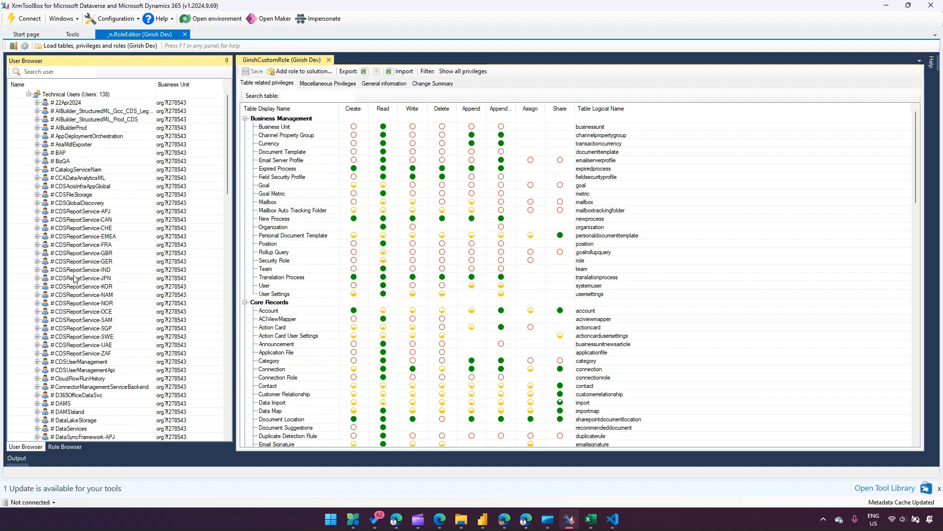
scroll(20, 159, "up", 1)
left_click(28, 120)
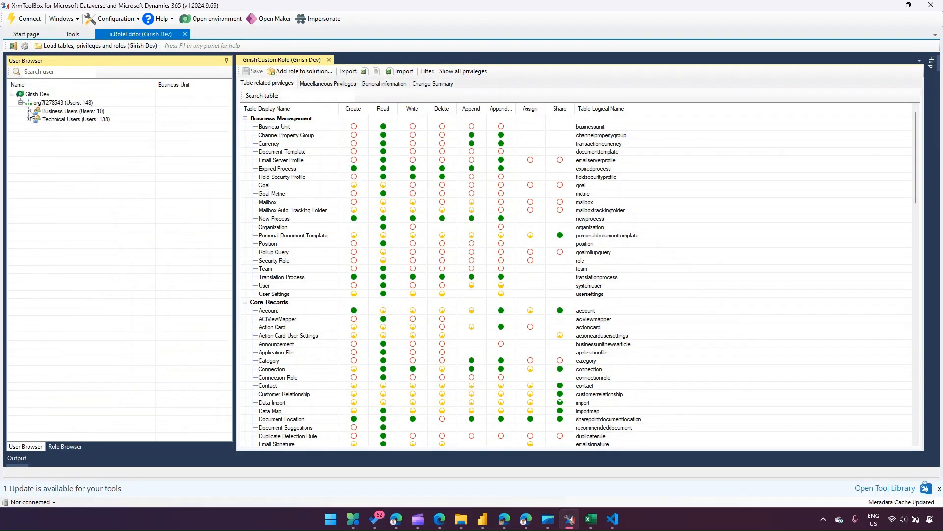
left_click(29, 111)
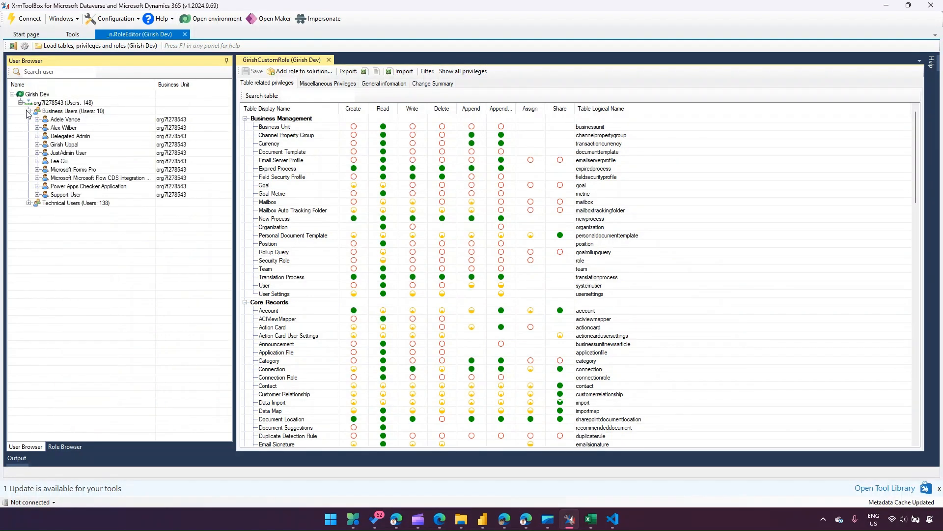
left_click(29, 111)
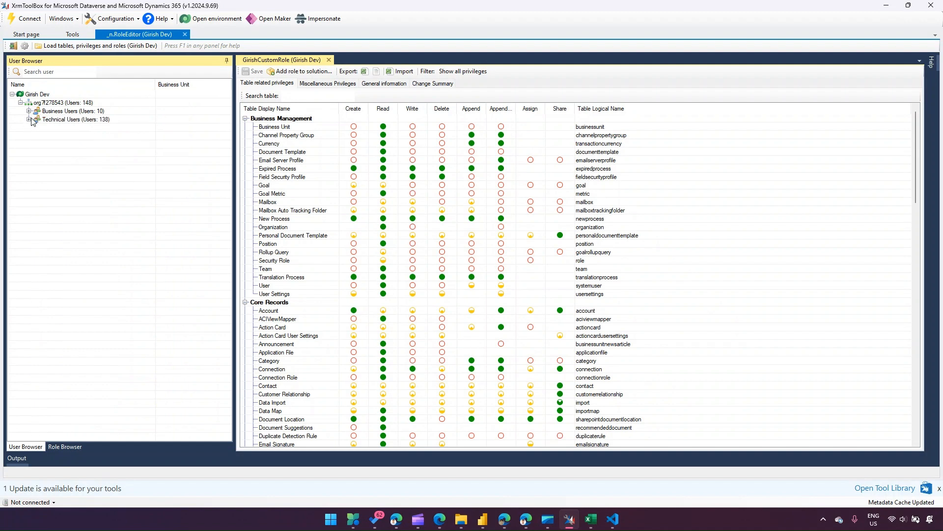
left_click(28, 120)
scroll(78, 290, "up", 1)
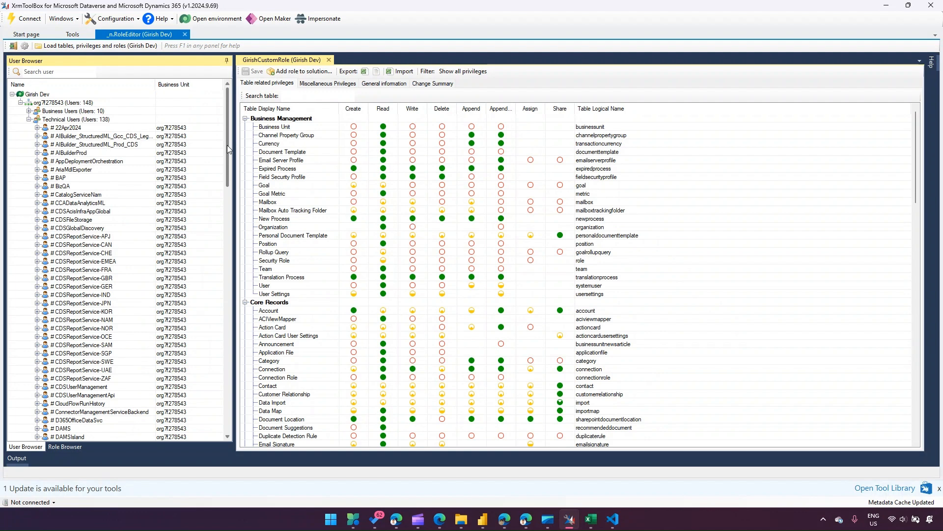
left_click_drag(227, 145, 227, 391)
scroll(123, 270, "up", 20)
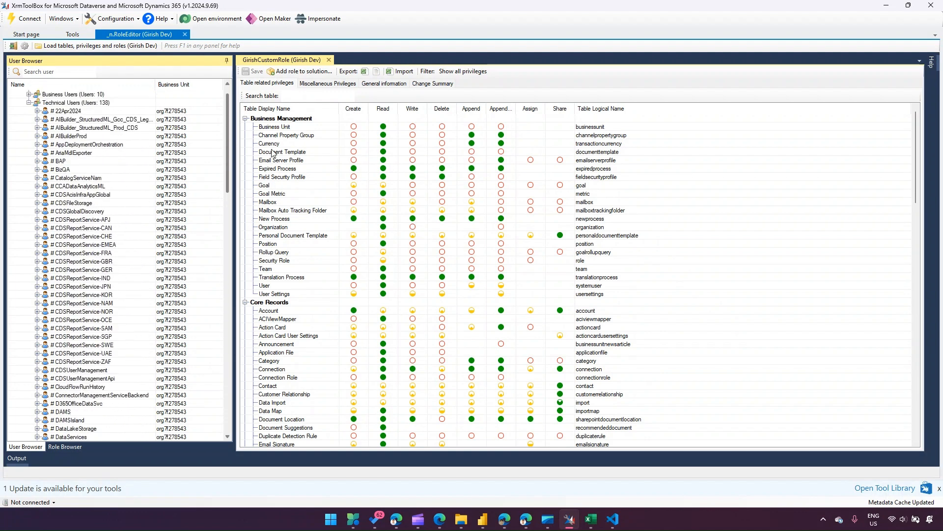
Collapse the technical users, switch to the Role Browser and view the options for creating a new role
left_click(29, 119)
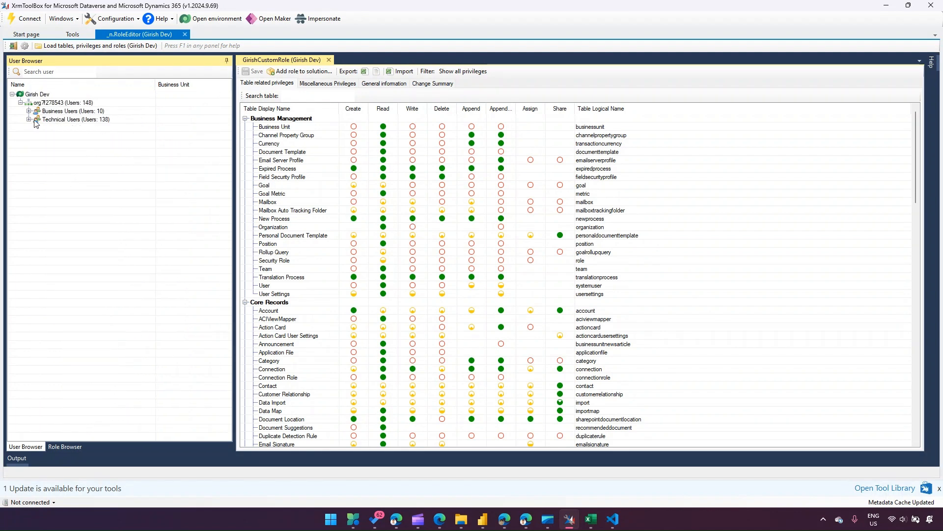
left_click(66, 446)
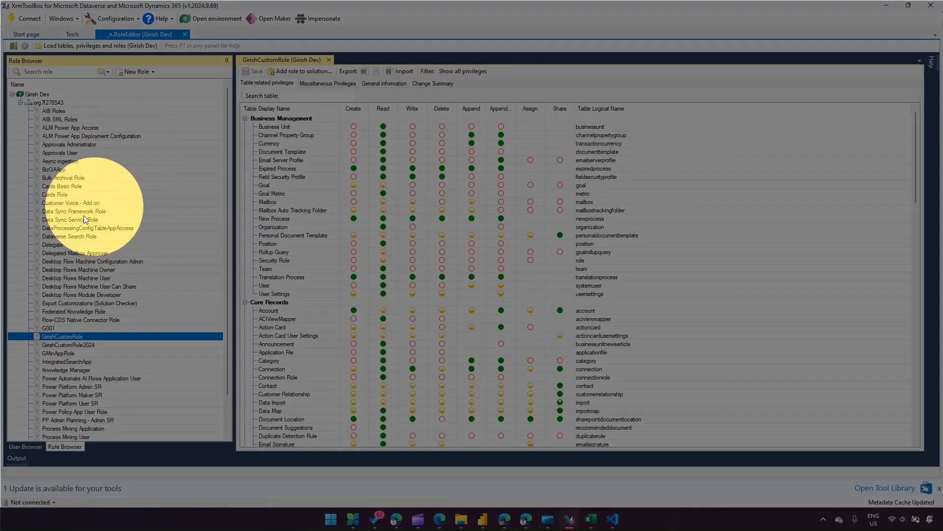
left_click(180, 187)
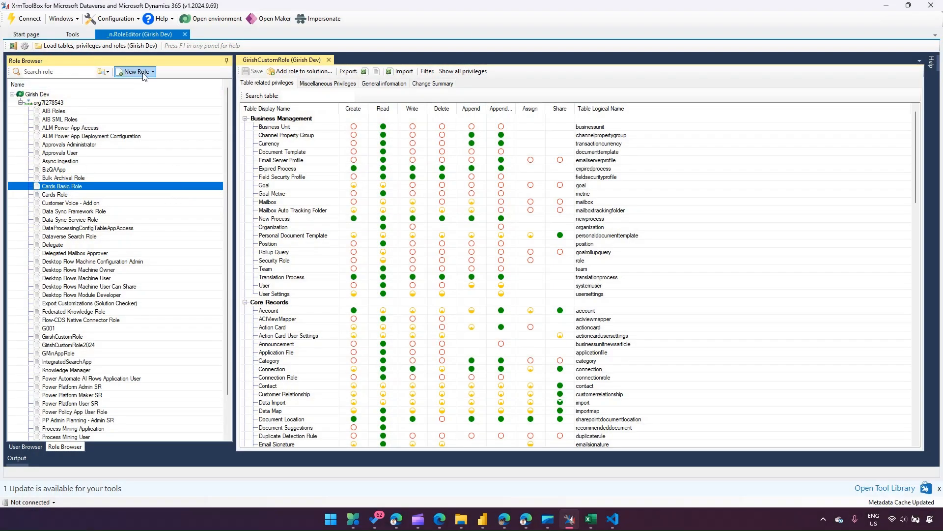
left_click(62, 211)
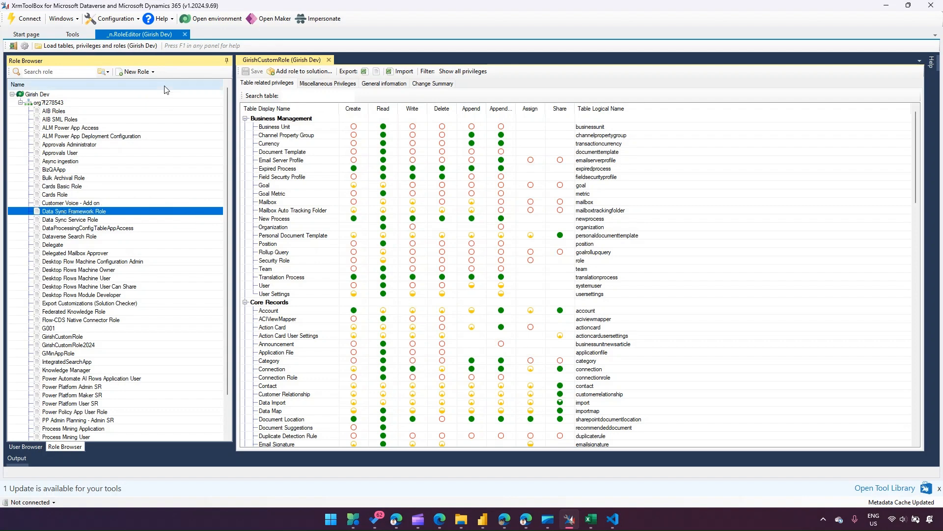
left_click(153, 72)
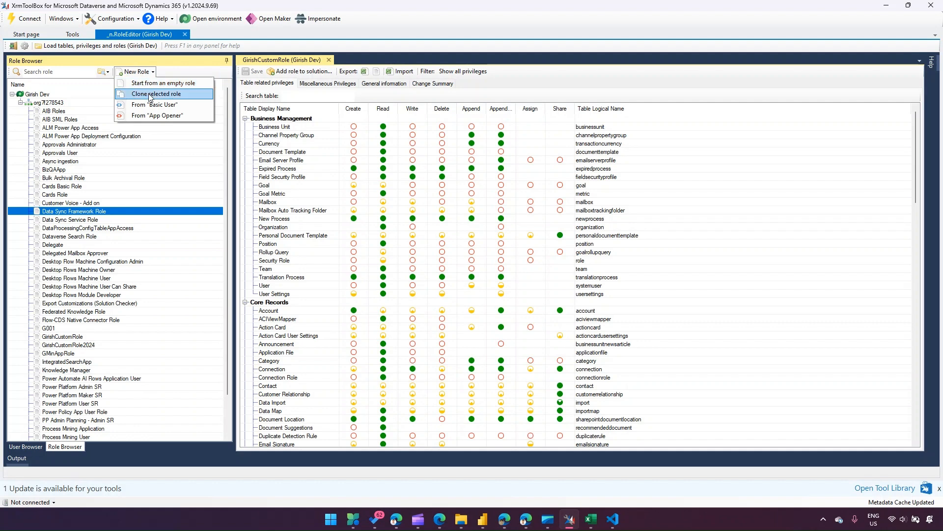
left_click(81, 187)
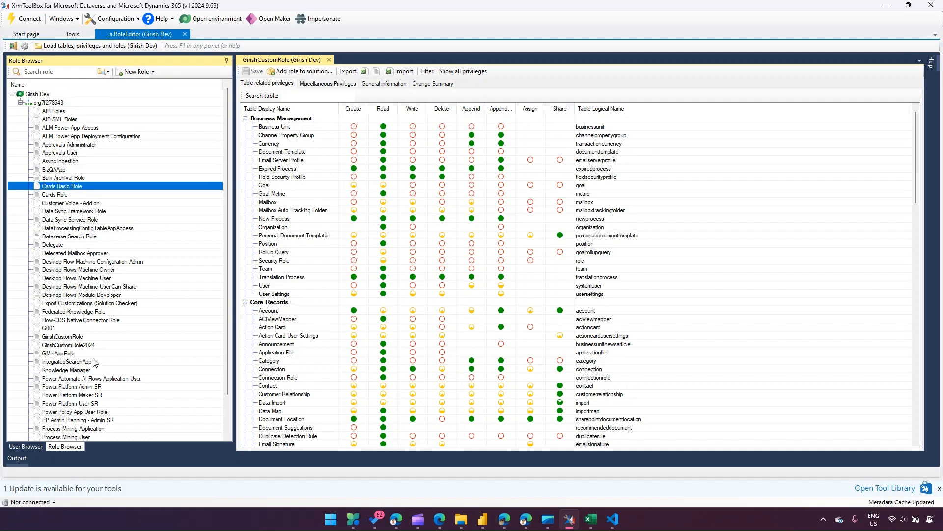
Create a new role by cloning the existing GirishCustomRole
scroll(77, 278, "down", 2)
left_click(55, 295)
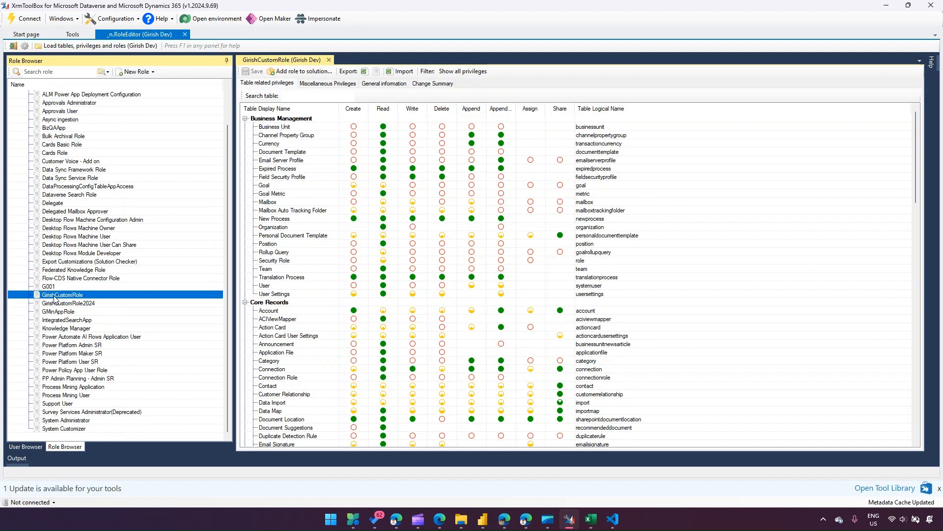
left_click(152, 73)
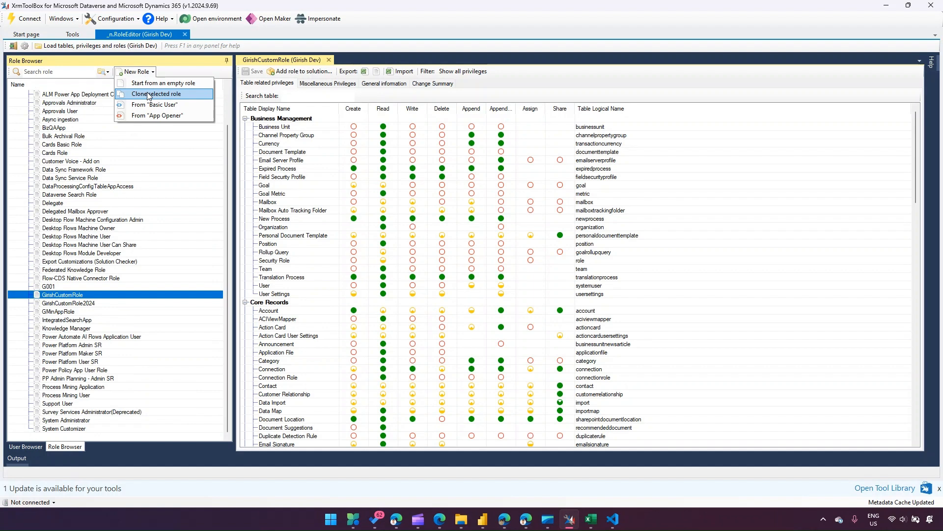
left_click(152, 95)
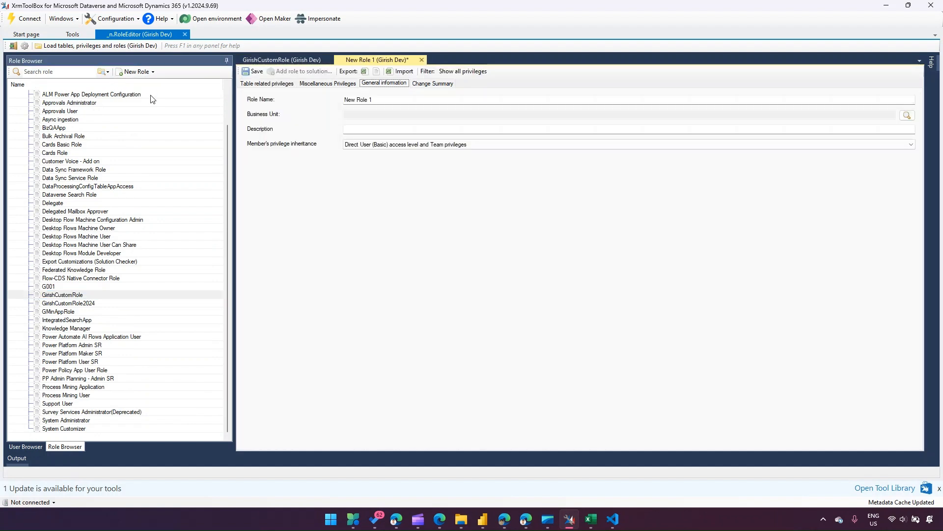
Look at the cloned role's name field and the Basic User and App Opener starting options for new roles
left_click_drag(395, 97, 341, 100)
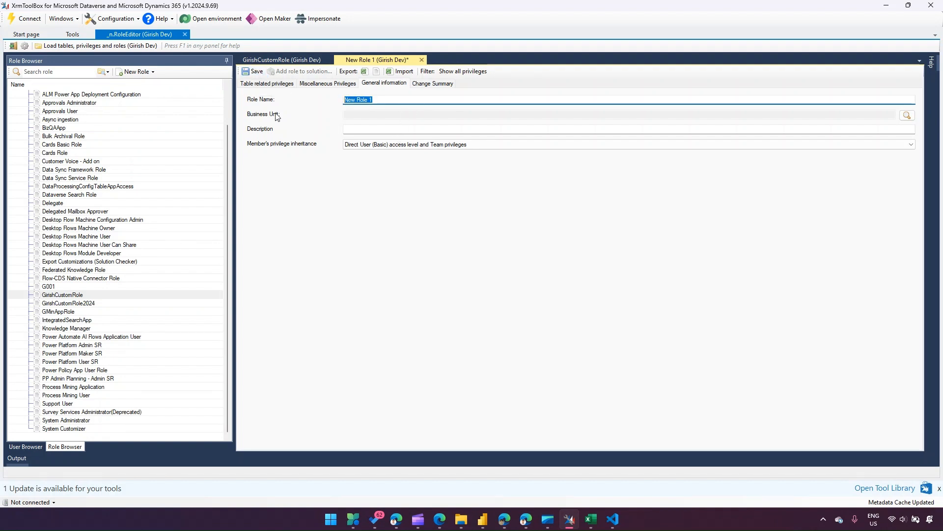
left_click(154, 72)
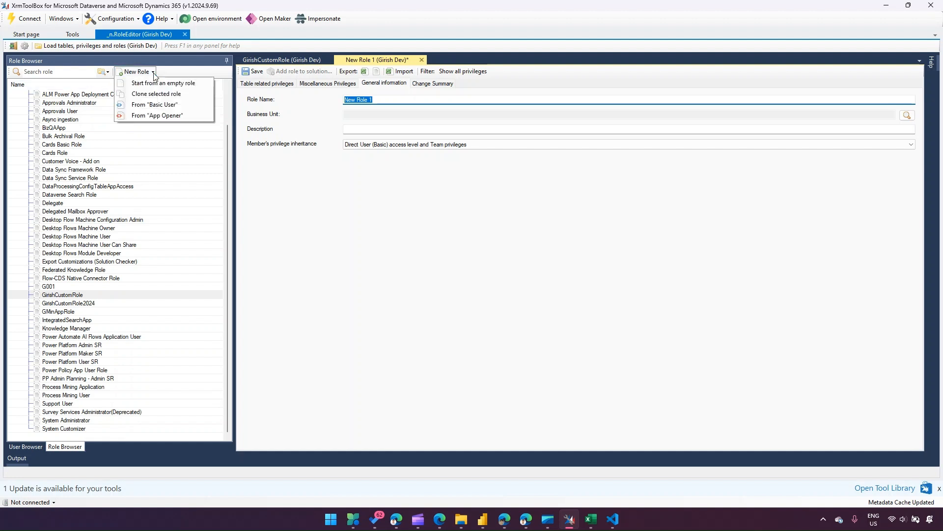
left_click(138, 115)
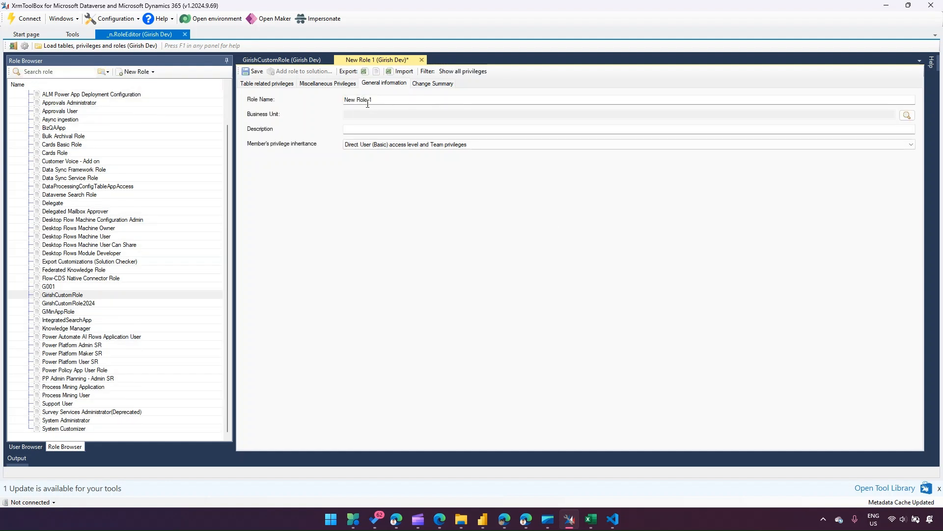
Examine the cloned role's miscellaneous privileges and its table-related privileges down to the Customization group
left_click(341, 84)
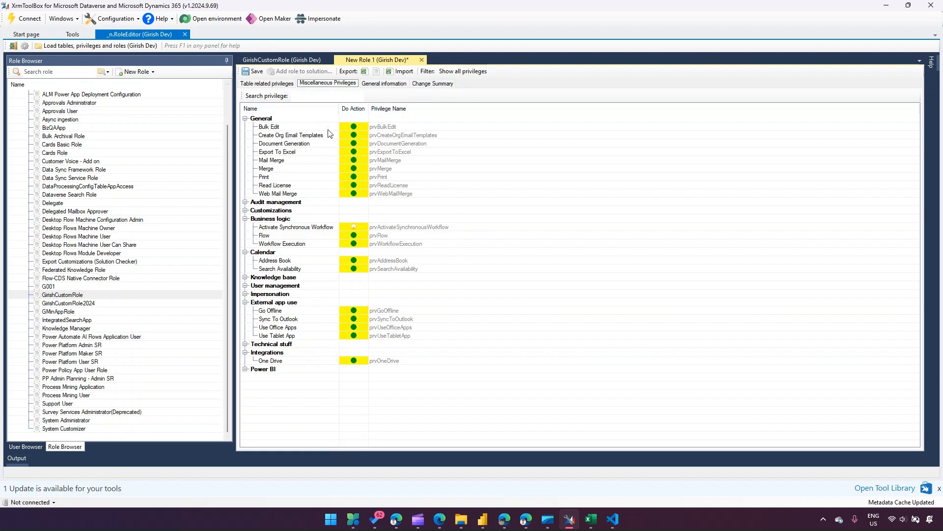
left_click(272, 85)
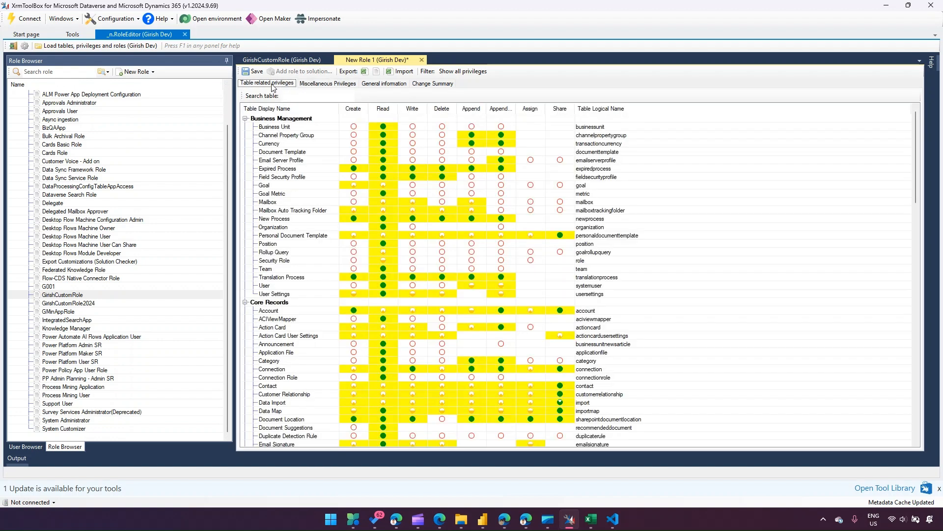
scroll(441, 333, "down", 7)
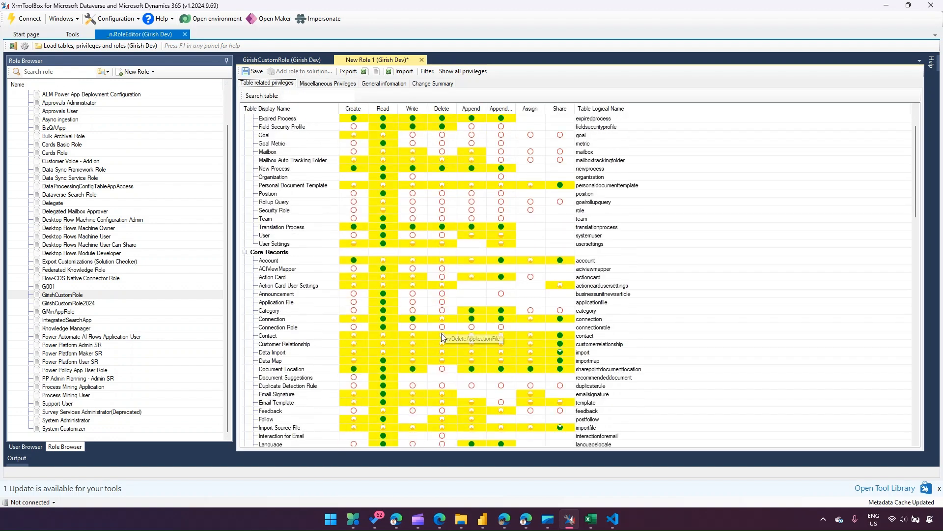
scroll(445, 363, "down", 12)
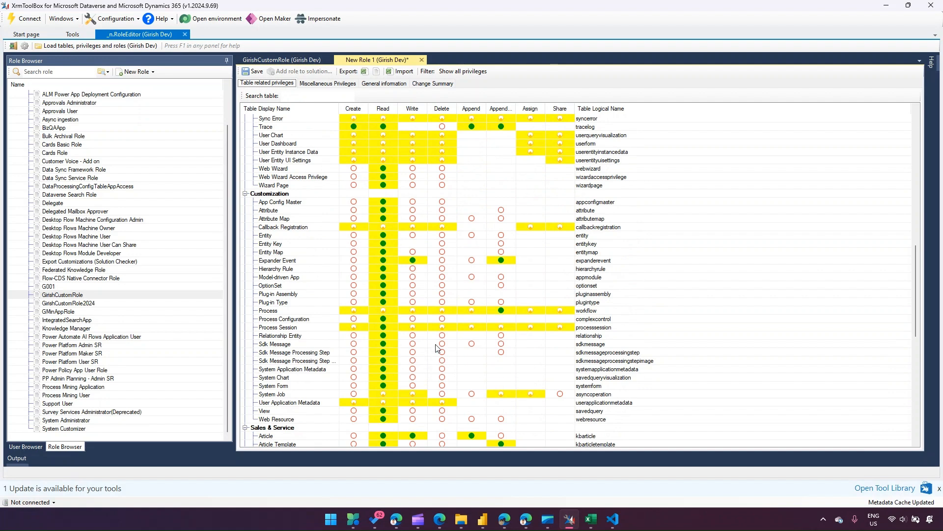
Recheck the new-role creation options and revisit the cloned role's general information, miscellaneous privileges and table-related privileges
left_click(154, 71)
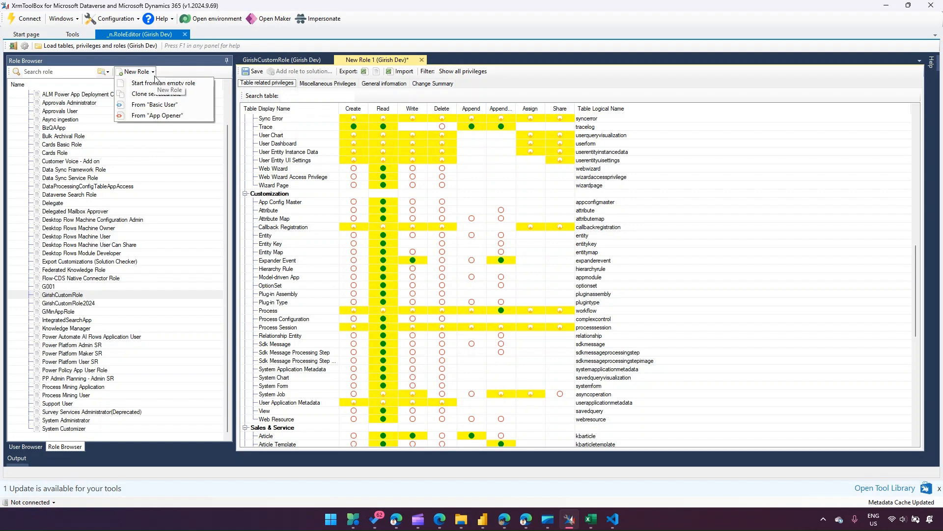
left_click(156, 115)
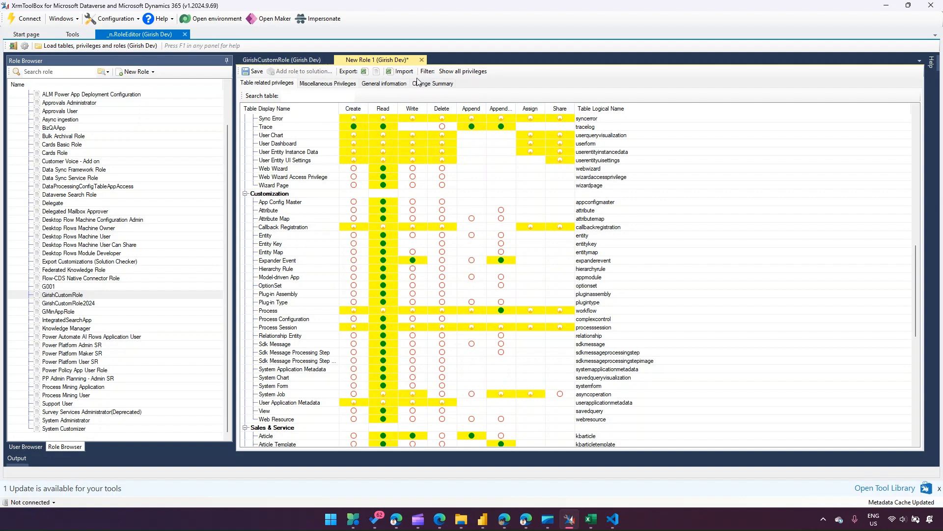
left_click(385, 84)
left_click(304, 83)
left_click(267, 83)
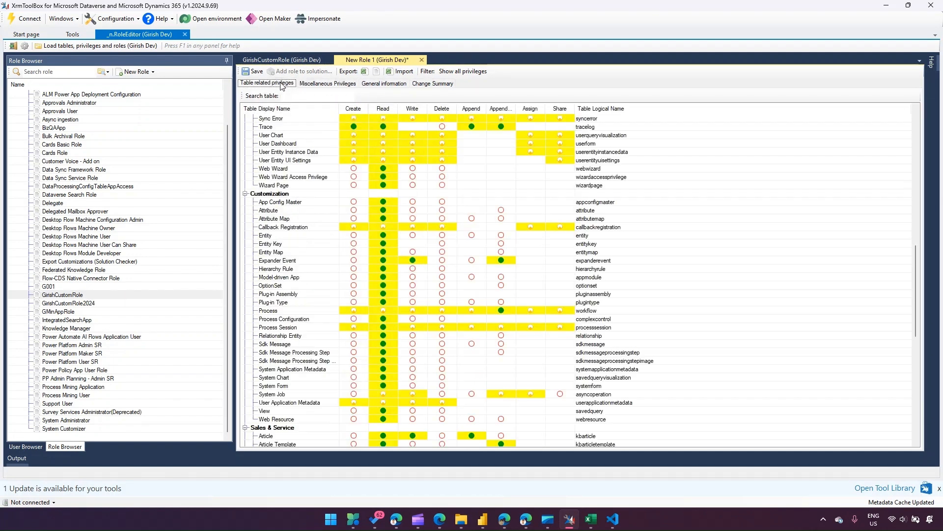
left_click(150, 71)
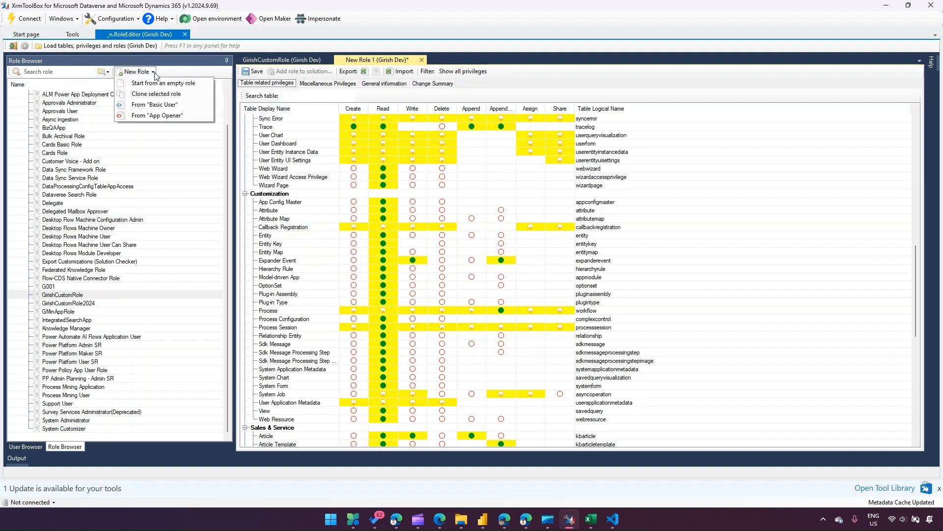
View the role filter options, browse the solutions offered for searching roles by solution, and cancel the search
left_click(108, 72)
left_click(109, 73)
left_click(108, 72)
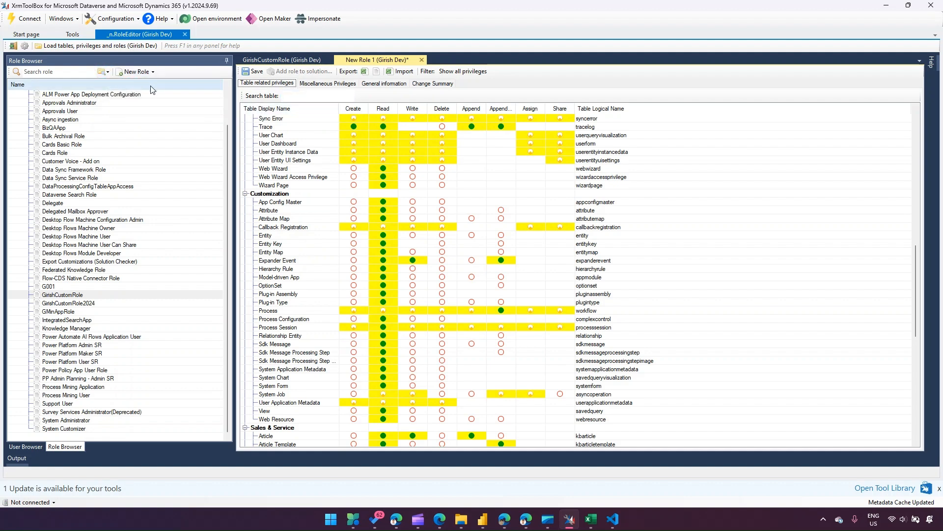
left_click(108, 73)
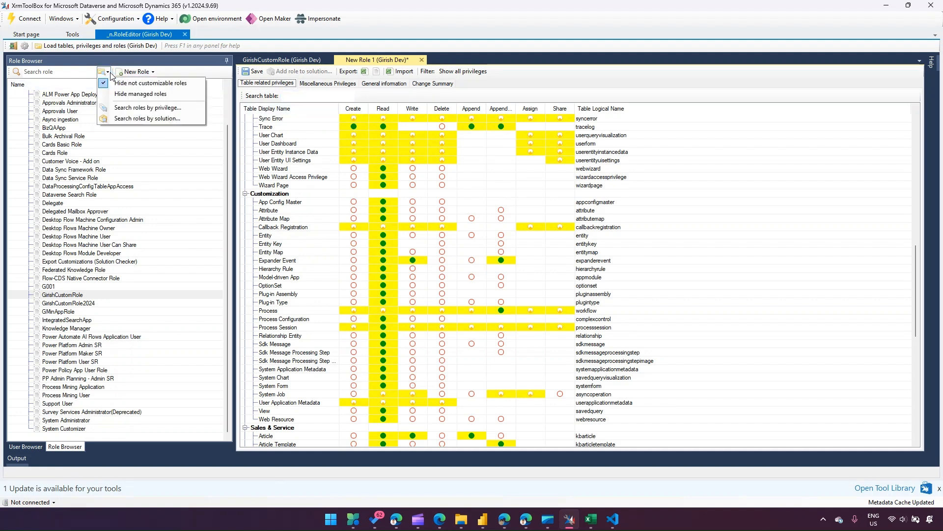
left_click(131, 120)
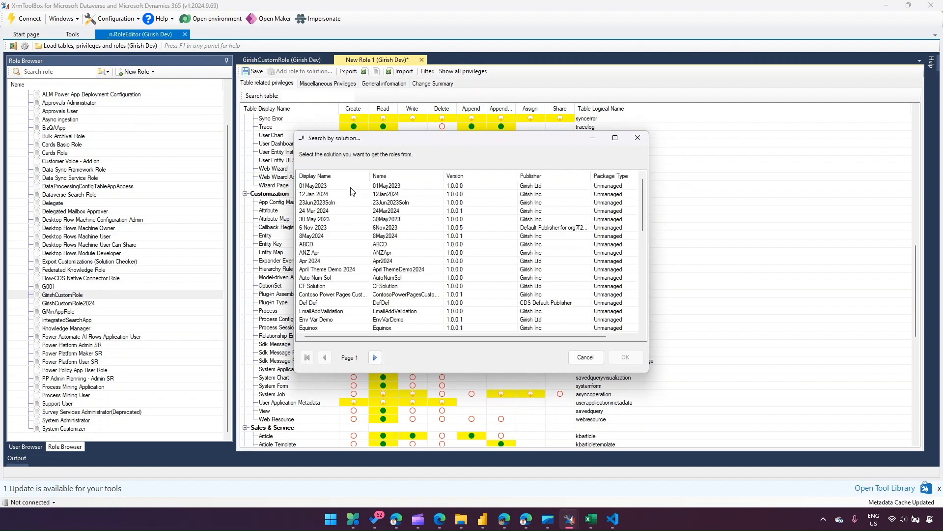
left_click(368, 214)
left_click(356, 228)
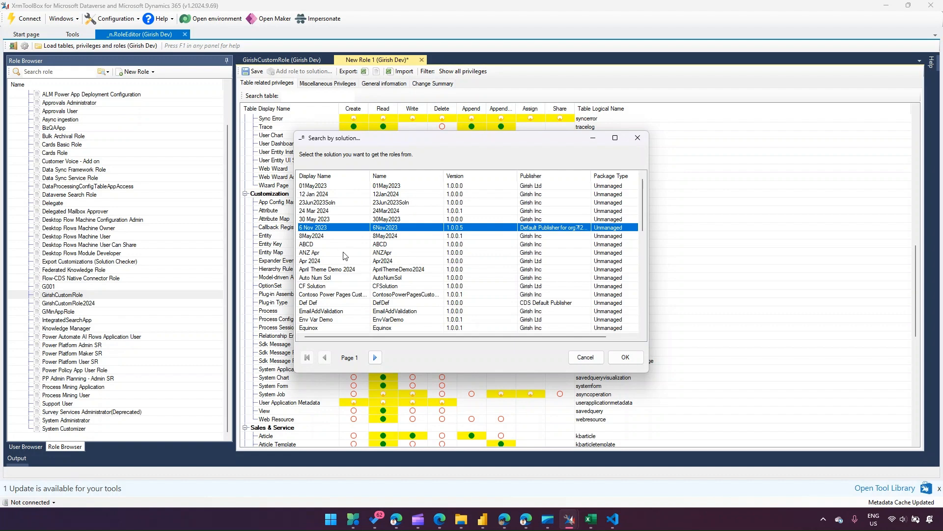
left_click(339, 243)
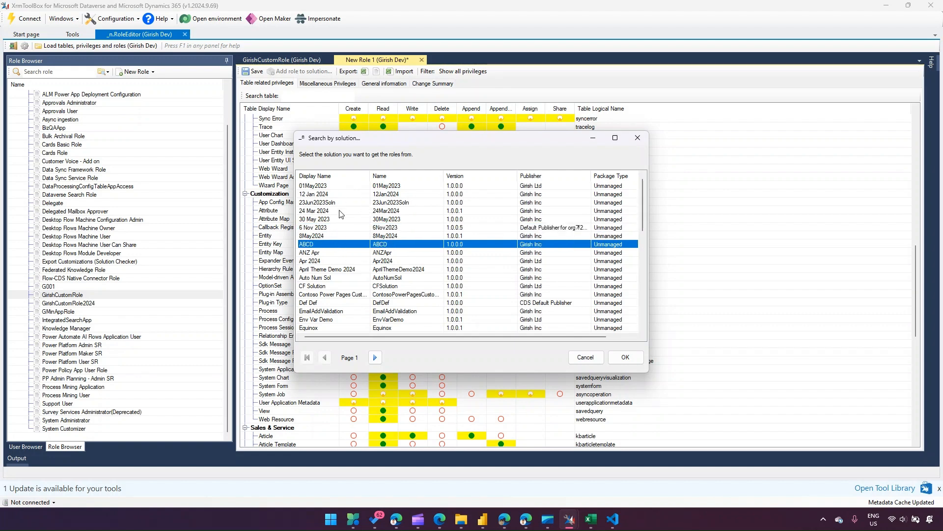
left_click(327, 220)
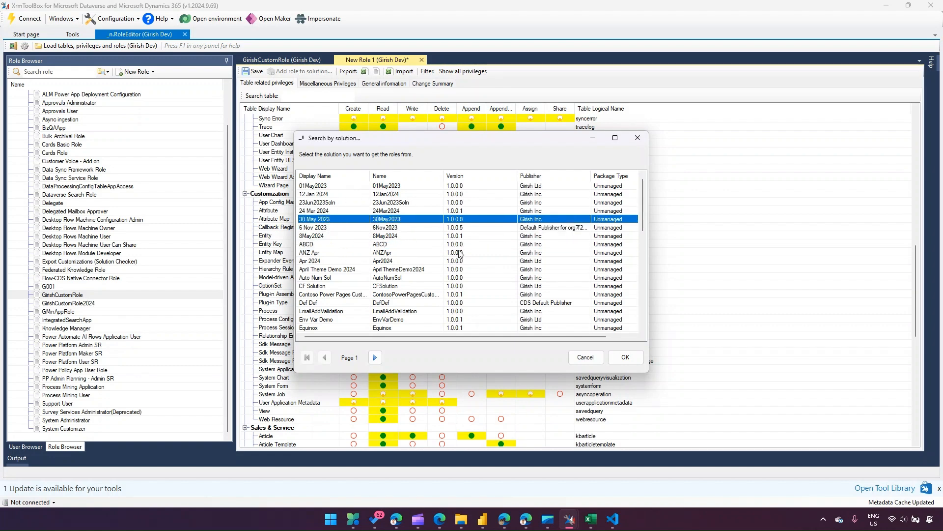
left_click(592, 359)
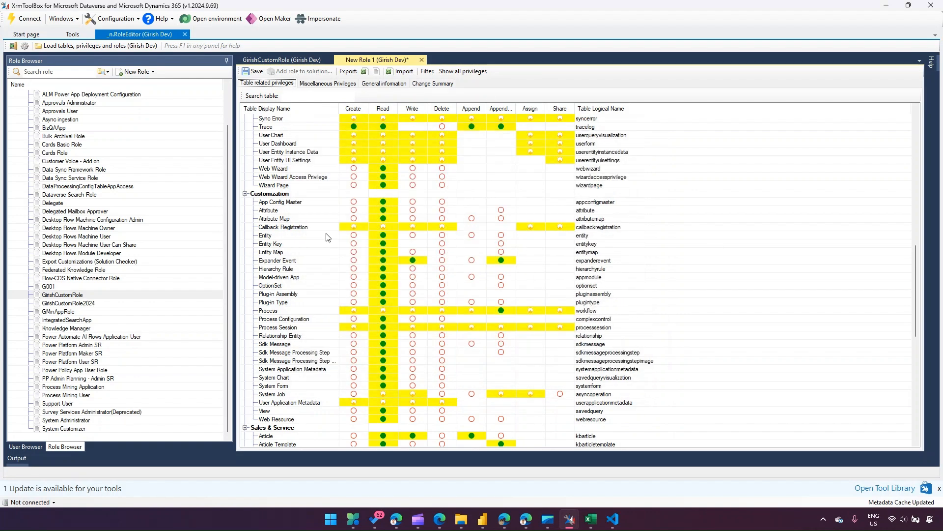